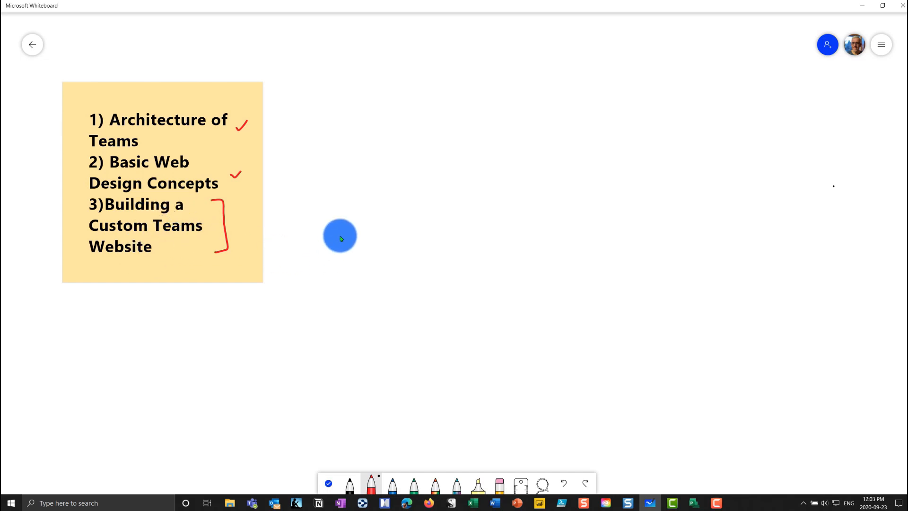
# Draw a black square to the right of the yellow note and letter it TEAM inside
pyautogui.click(353, 482)
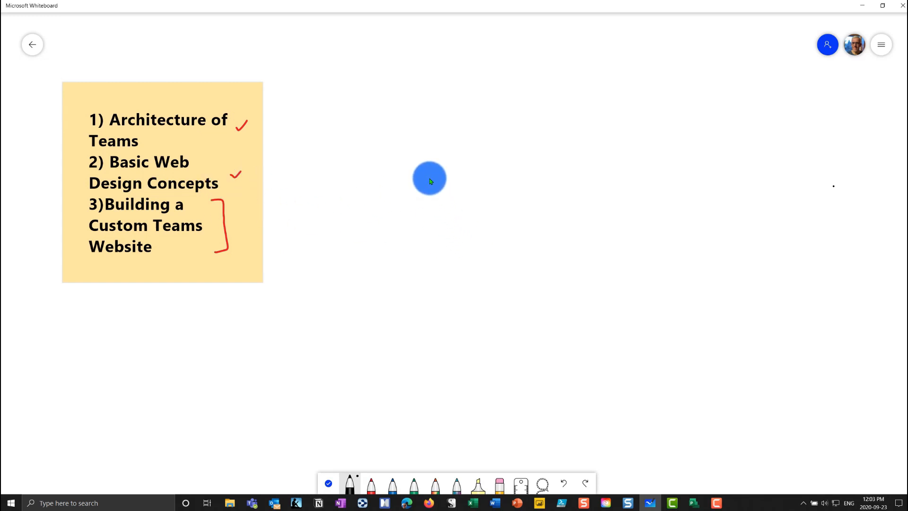
pyautogui.moveTo(430, 180)
pyautogui.mouseDown()
pyautogui.moveTo(434, 241)
pyautogui.moveTo(464, 260)
pyautogui.moveTo(544, 264)
pyautogui.moveTo(541, 193)
pyautogui.moveTo(501, 181)
pyautogui.moveTo(430, 178)
pyautogui.mouseUp()
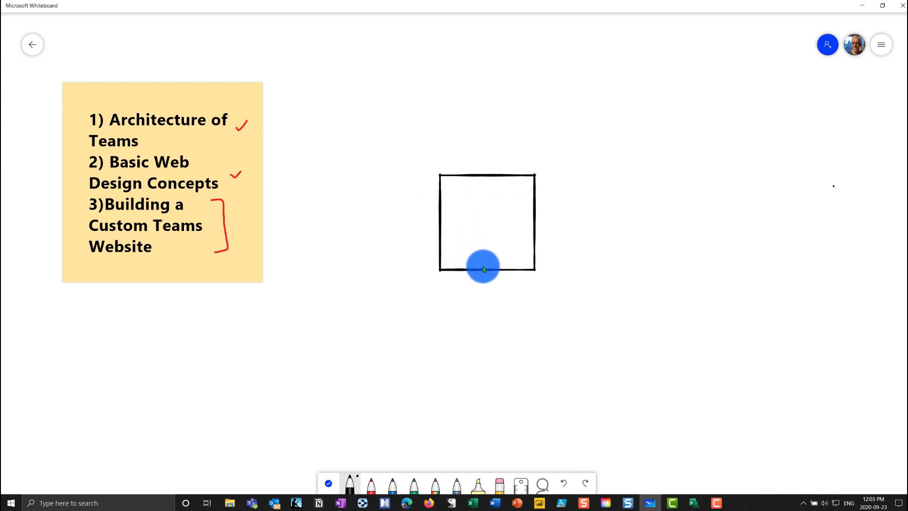
pyautogui.moveTo(478, 218)
pyautogui.mouseDown()
pyautogui.moveTo(473, 223)
pyautogui.moveTo(504, 220)
pyautogui.mouseUp()
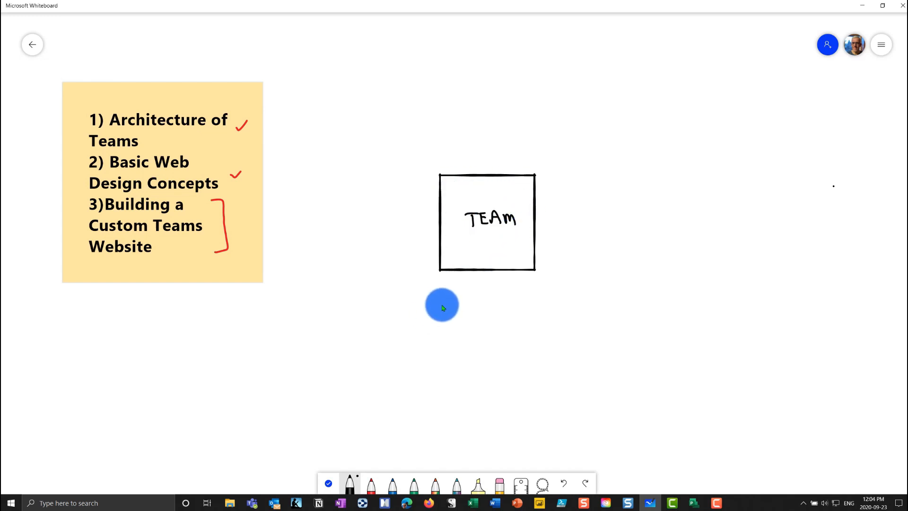
# Draw a blue square lettered W, a triangle labelled AD and a circle above TEAM, each with an arrow into the TEAM box
pyautogui.click(394, 484)
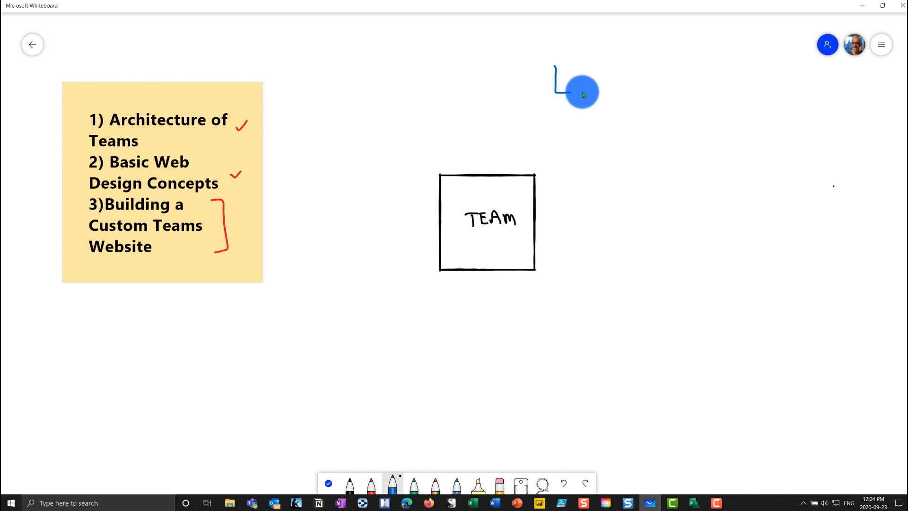
pyautogui.moveTo(583, 94)
pyautogui.mouseDown()
pyautogui.moveTo(586, 61)
pyautogui.moveTo(553, 59)
pyautogui.moveTo(579, 73)
pyautogui.moveTo(531, 173)
pyautogui.moveTo(539, 168)
pyautogui.mouseUp()
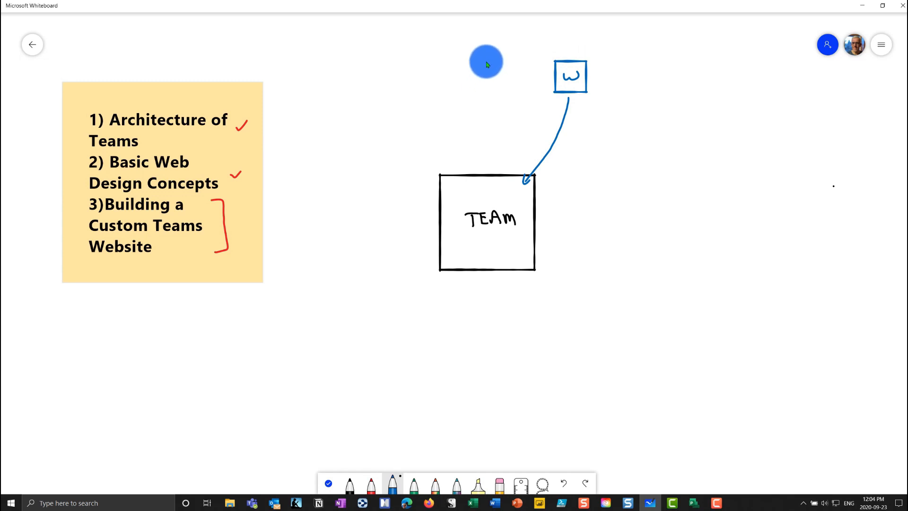
pyautogui.moveTo(489, 60)
pyautogui.mouseDown()
pyautogui.moveTo(468, 88)
pyautogui.moveTo(515, 85)
pyautogui.moveTo(487, 64)
pyautogui.moveTo(501, 102)
pyautogui.moveTo(498, 175)
pyautogui.mouseUp()
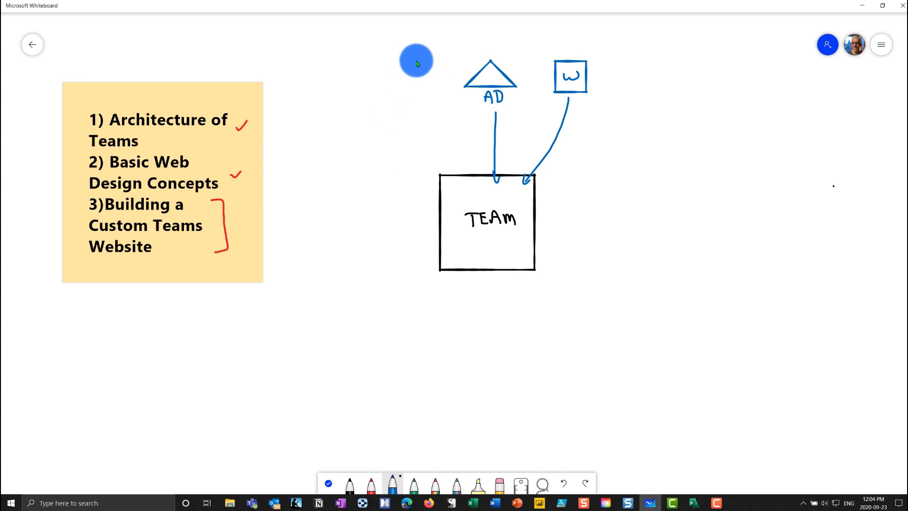
pyautogui.moveTo(417, 63); pyautogui.dragTo(423, 95)
pyautogui.moveTo(416, 60); pyautogui.dragTo(417, 58)
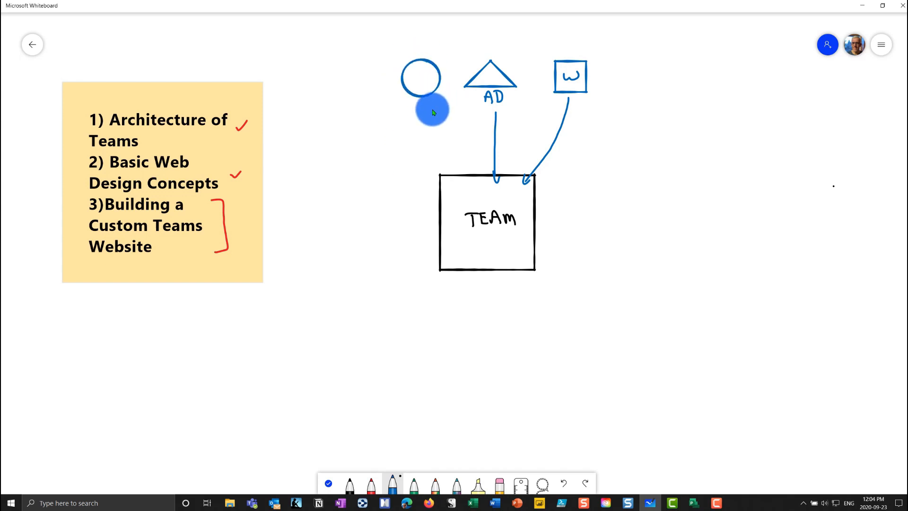
pyautogui.moveTo(434, 101); pyautogui.dragTo(453, 182)
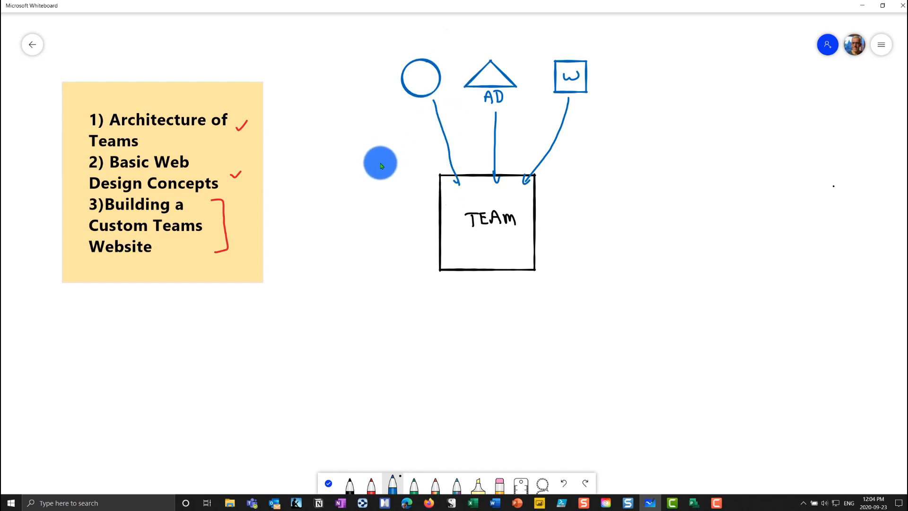
# Draw a green box titled SHAREPOINT between the note and TEAM, containing two small squares and a stack of short list lines
pyautogui.click(415, 478)
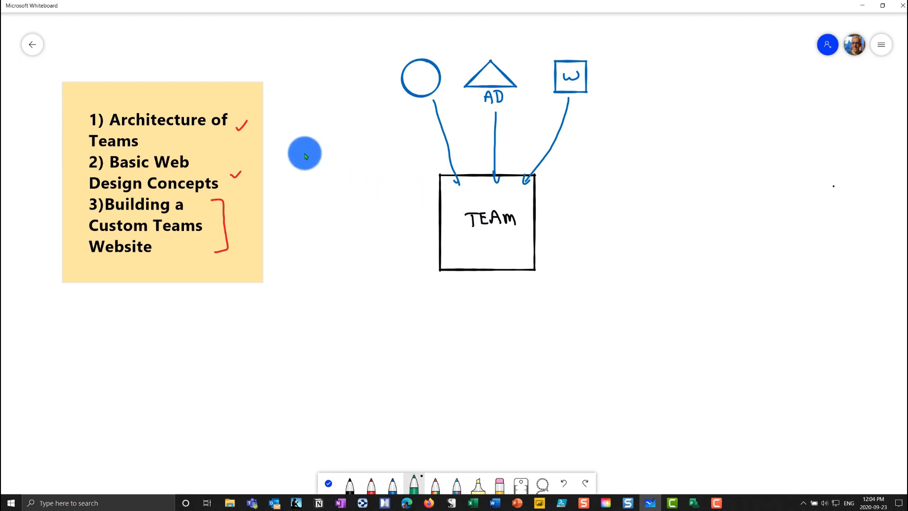
pyautogui.moveTo(305, 156)
pyautogui.mouseDown()
pyautogui.moveTo(399, 152)
pyautogui.moveTo(377, 278)
pyautogui.moveTo(299, 281)
pyautogui.moveTo(296, 152)
pyautogui.moveTo(311, 151)
pyautogui.moveTo(310, 178)
pyautogui.moveTo(319, 180)
pyautogui.mouseUp()
pyautogui.moveTo(319, 175); pyautogui.dragTo(339, 181)
pyautogui.moveTo(338, 171); pyautogui.dragTo(348, 181)
pyautogui.moveTo(347, 169); pyautogui.dragTo(377, 180)
pyautogui.moveTo(378, 172); pyautogui.dragTo(383, 181)
pyautogui.moveTo(385, 169); pyautogui.dragTo(395, 169)
pyautogui.moveTo(390, 169); pyautogui.dragTo(390, 181)
pyautogui.moveTo(310, 198)
pyautogui.mouseDown()
pyautogui.moveTo(309, 227)
pyautogui.moveTo(331, 200)
pyautogui.moveTo(329, 227)
pyautogui.moveTo(312, 226)
pyautogui.mouseUp()
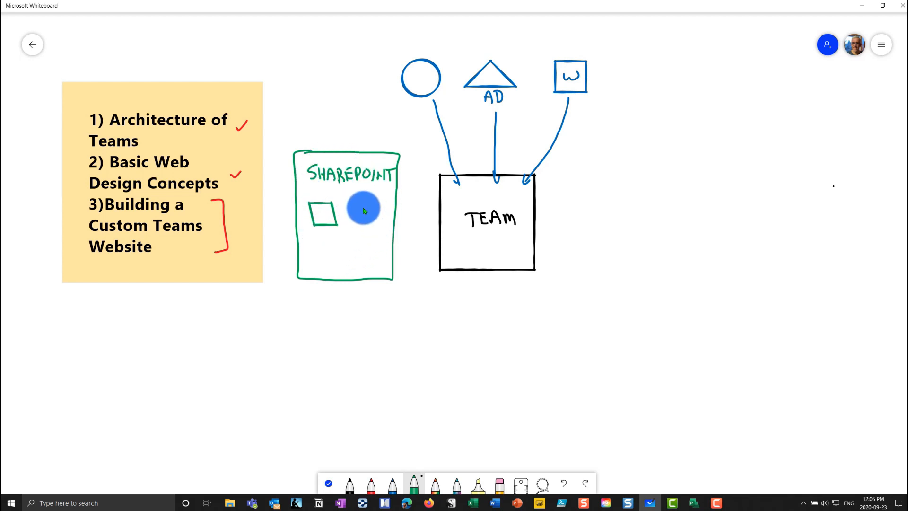
pyautogui.moveTo(363, 230)
pyautogui.mouseDown()
pyautogui.moveTo(375, 230)
pyautogui.moveTo(321, 240)
pyautogui.mouseUp()
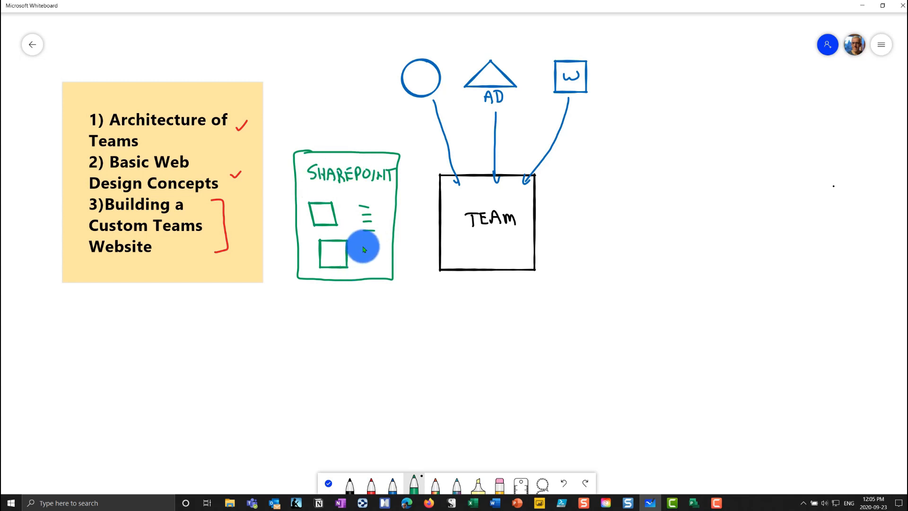
# Join the SHAREPOINT box to TEAM with a green double line, letter its lower square W, and underline both labels
pyautogui.moveTo(421, 230); pyautogui.dragTo(436, 229)
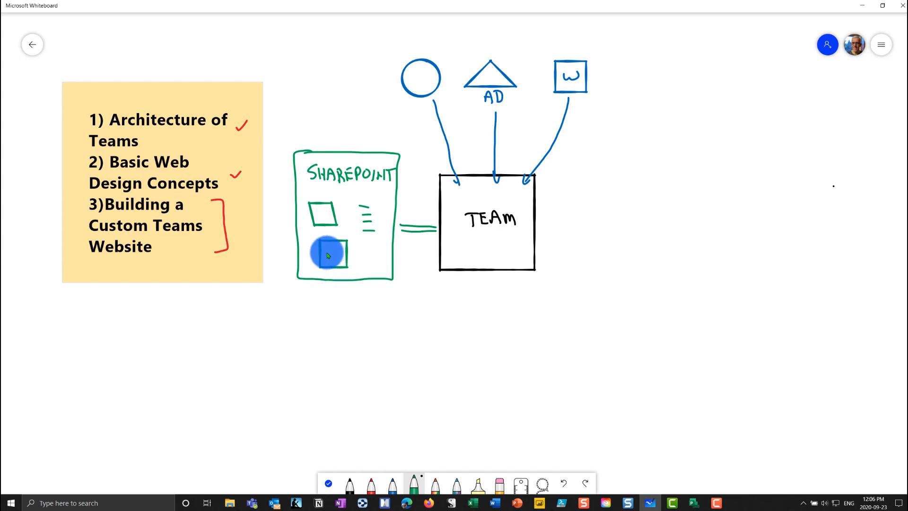
pyautogui.moveTo(338, 260); pyautogui.dragTo(344, 250)
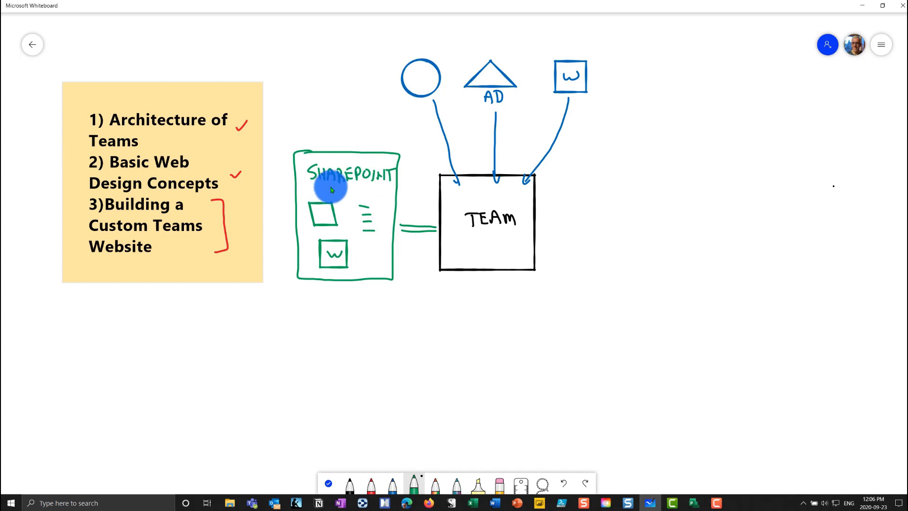
pyautogui.moveTo(329, 186); pyautogui.dragTo(373, 188)
pyautogui.moveTo(484, 235); pyautogui.dragTo(509, 237)
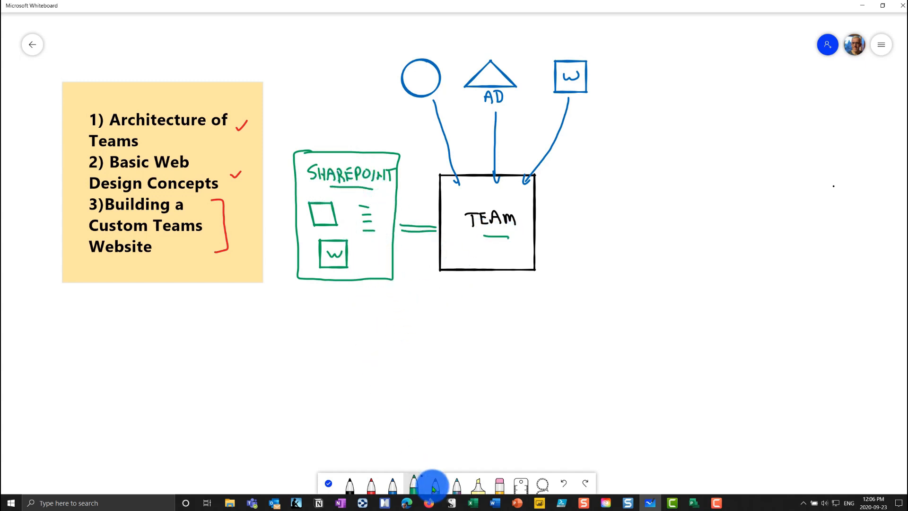
# Add small red shapes on and beside the W square in the SHAREPOINT box, and draw a red pentagon around the TEAM label
pyautogui.click(372, 484)
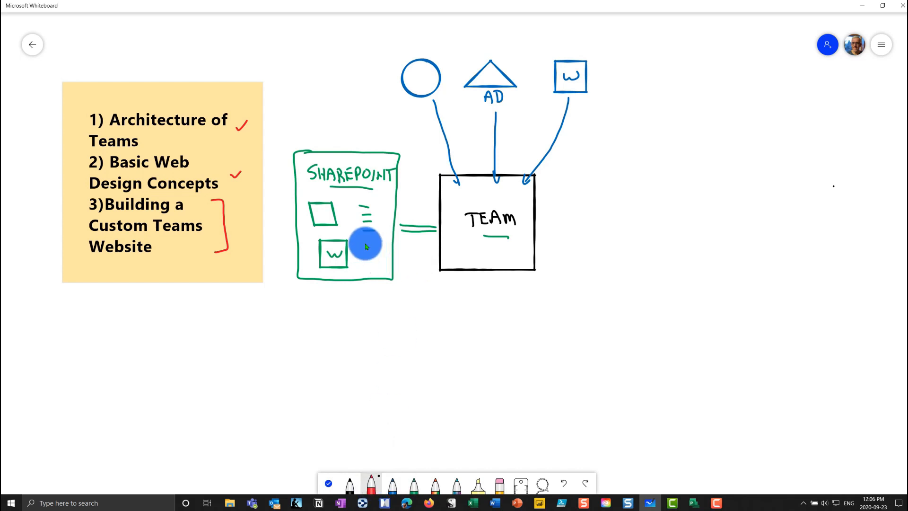
pyautogui.moveTo(362, 243); pyautogui.dragTo(363, 261)
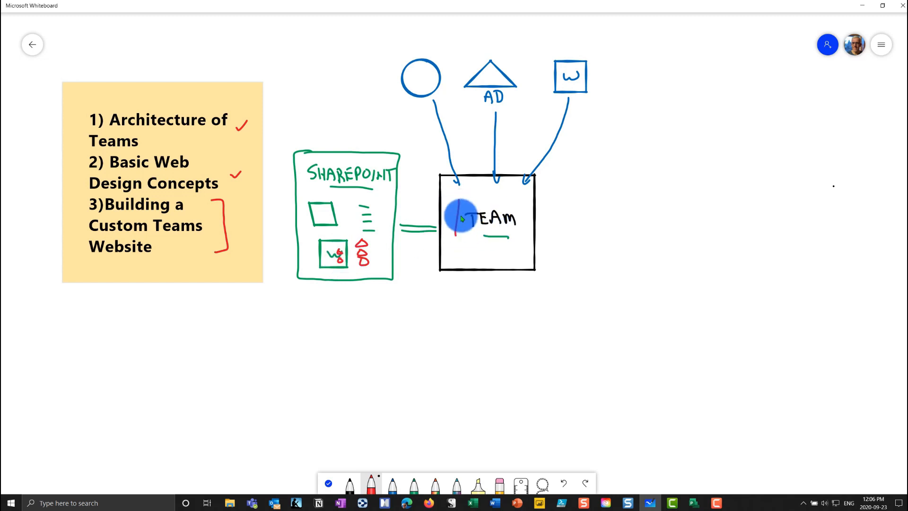
pyautogui.moveTo(460, 217)
pyautogui.mouseDown()
pyautogui.moveTo(526, 196)
pyautogui.moveTo(517, 247)
pyautogui.moveTo(480, 251)
pyautogui.mouseUp()
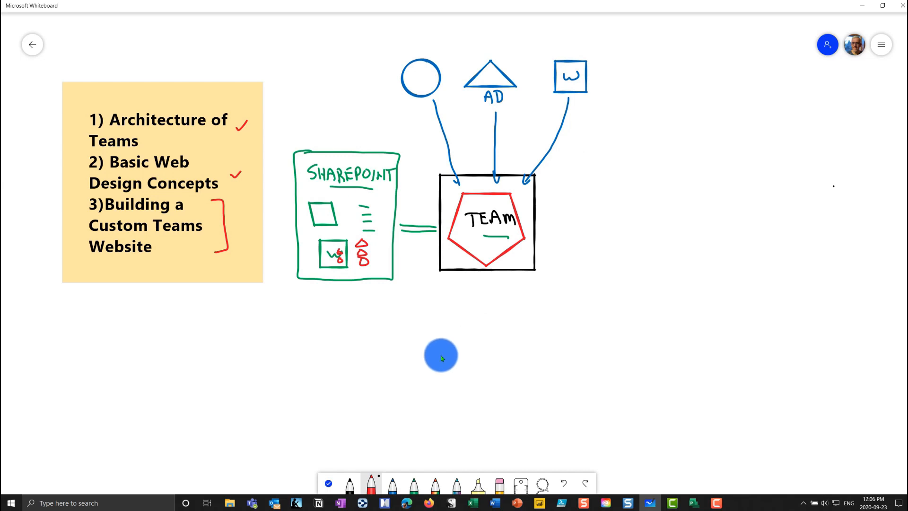
# Draw a large black rectangle as a web page outline in the empty area below the TEAM diagram
pyautogui.click(328, 483)
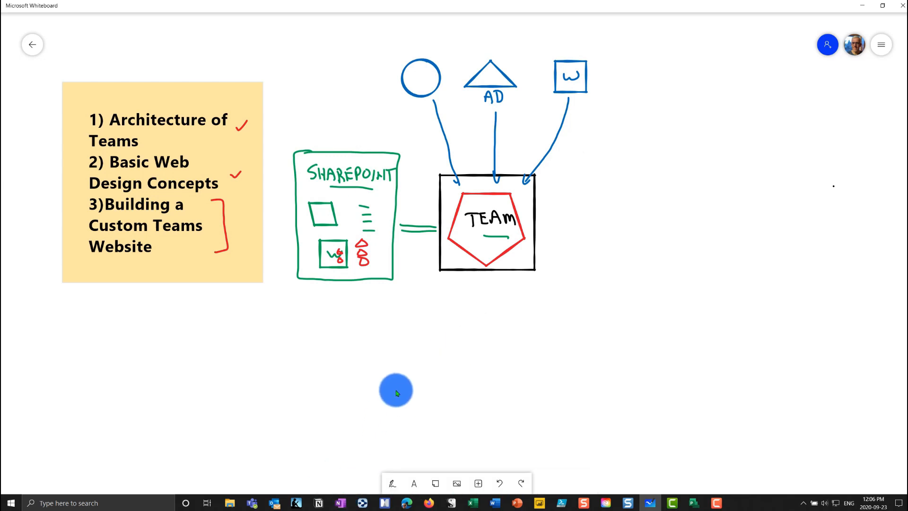
pyautogui.scroll(-5, 418, 419)
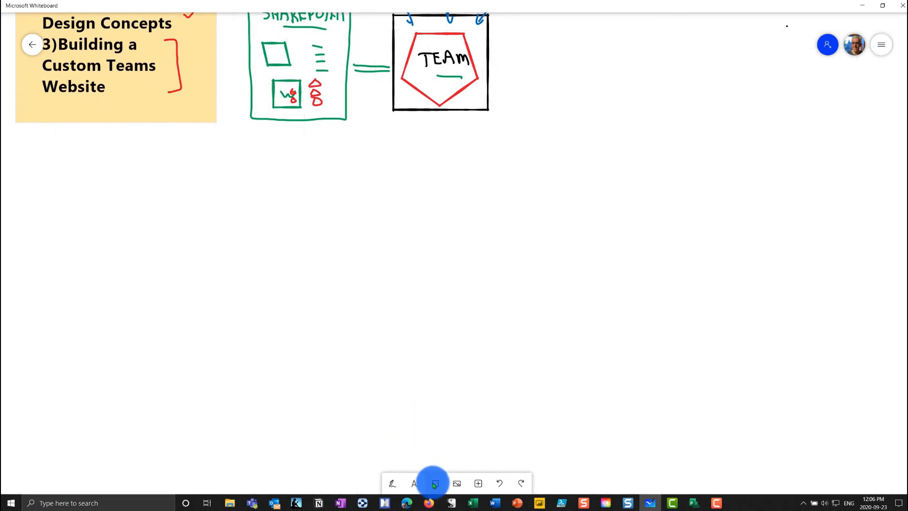
pyautogui.click(393, 485)
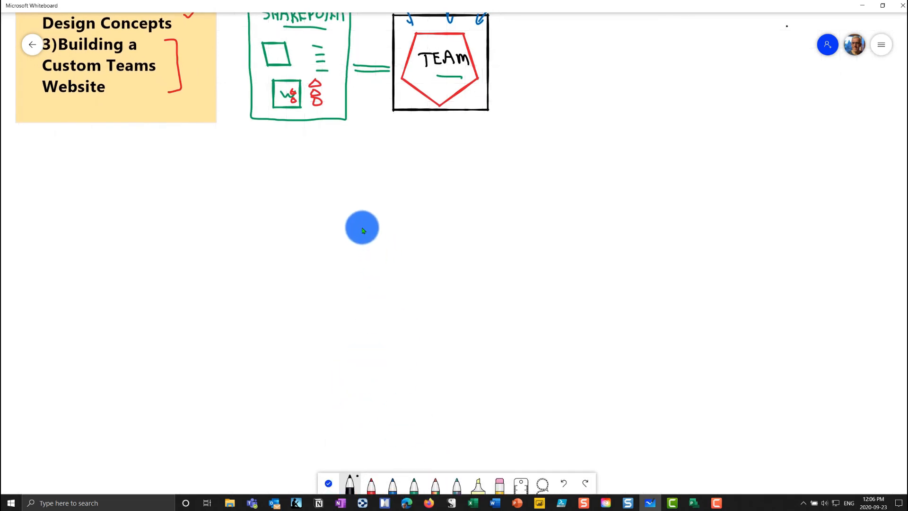
pyautogui.moveTo(359, 216)
pyautogui.mouseDown()
pyautogui.moveTo(355, 320)
pyautogui.moveTo(361, 196)
pyautogui.moveTo(536, 206)
pyautogui.mouseUp()
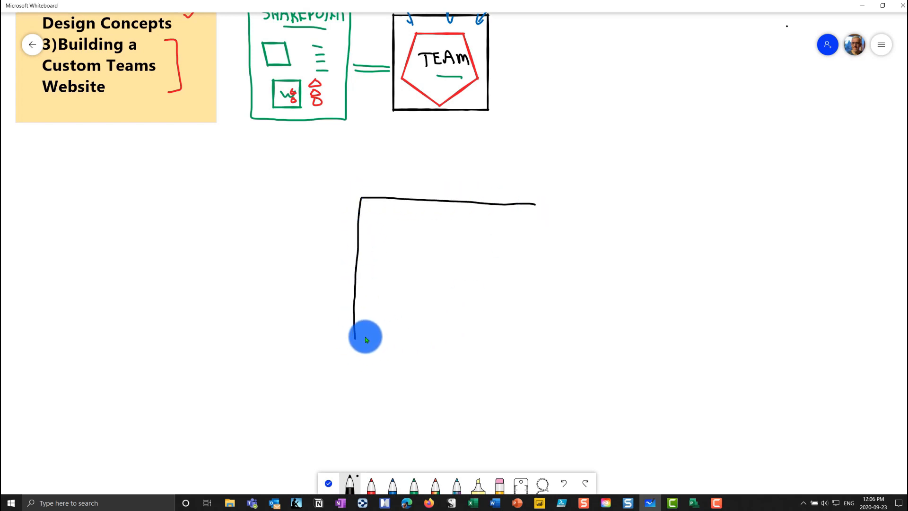
pyautogui.moveTo(363, 339)
pyautogui.mouseDown()
pyautogui.moveTo(518, 334)
pyautogui.moveTo(574, 314)
pyautogui.moveTo(567, 211)
pyautogui.moveTo(531, 204)
pyautogui.mouseUp()
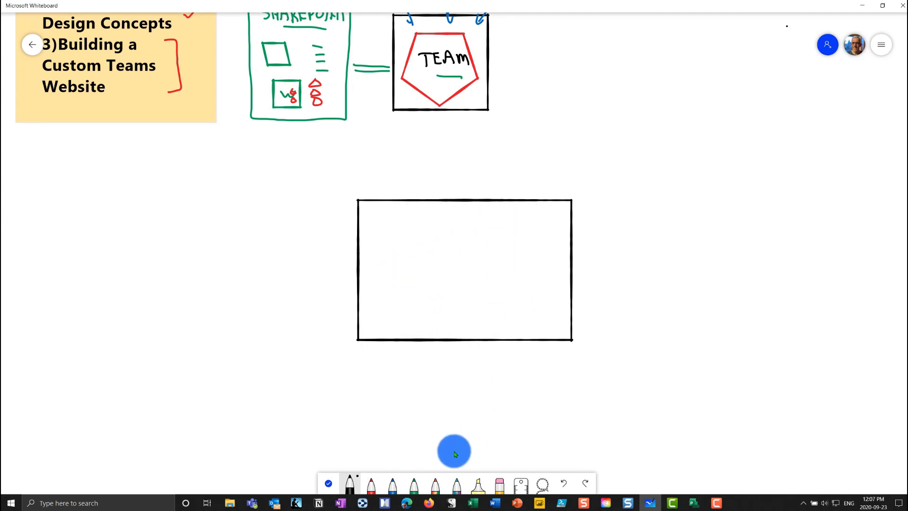
# Draw a green square containing a circle inside the page rectangle, and a blue square with short list lines beneath it
pyautogui.click(415, 487)
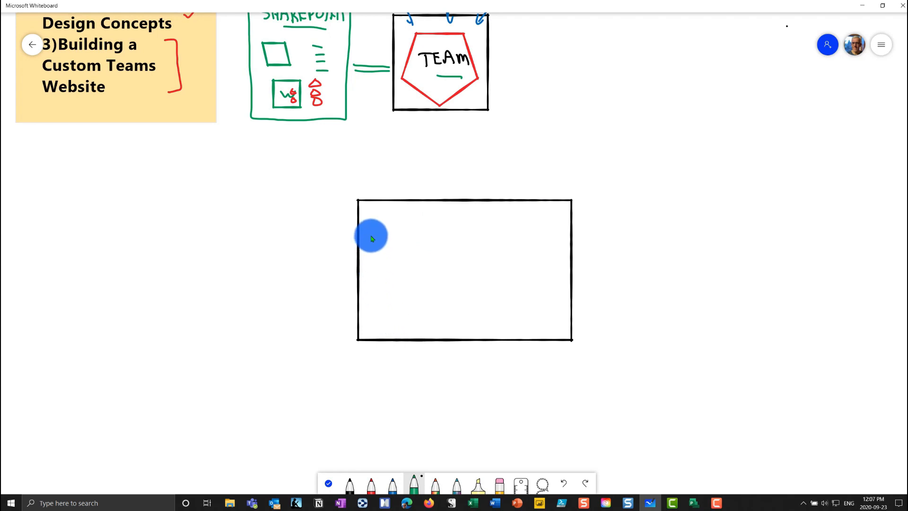
pyautogui.moveTo(369, 216)
pyautogui.mouseDown()
pyautogui.moveTo(369, 247)
pyautogui.moveTo(418, 249)
pyautogui.moveTo(419, 218)
pyautogui.moveTo(371, 215)
pyautogui.moveTo(391, 250)
pyautogui.moveTo(402, 229)
pyautogui.mouseUp()
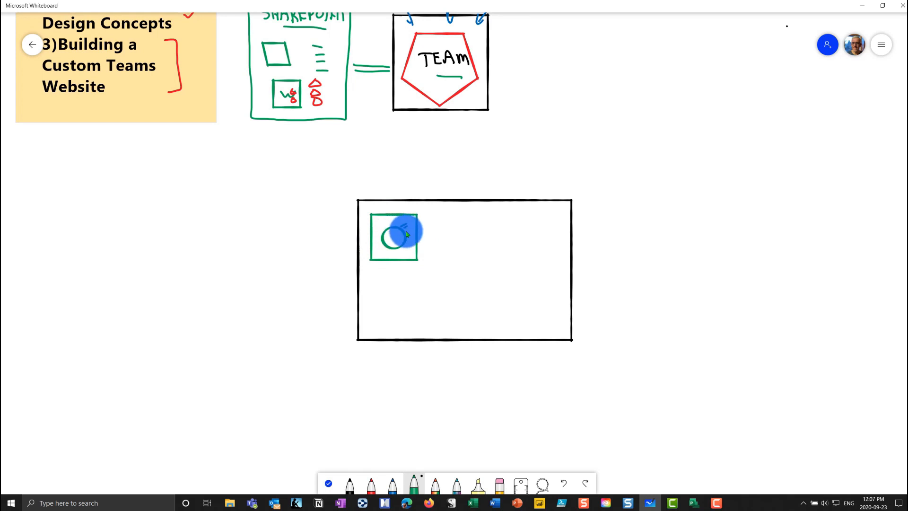
pyautogui.moveTo(393, 431); pyautogui.dragTo(395, 457)
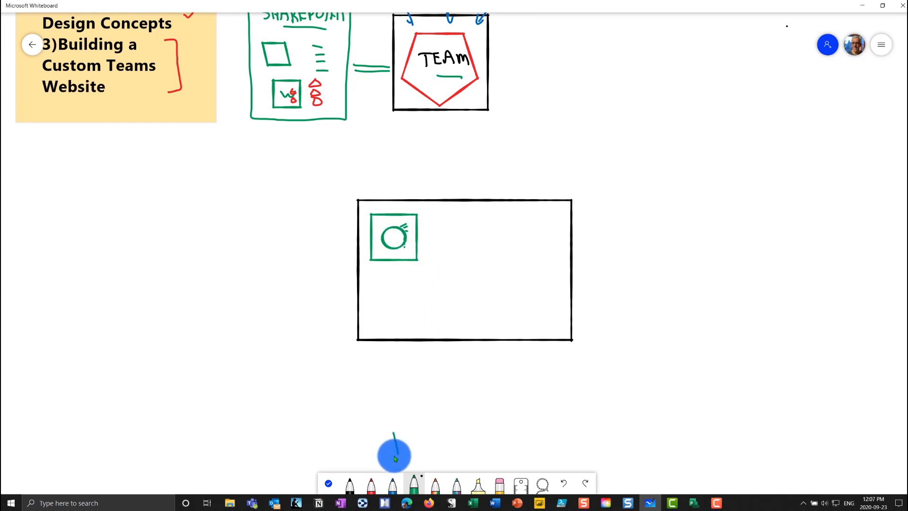
pyautogui.click(392, 485)
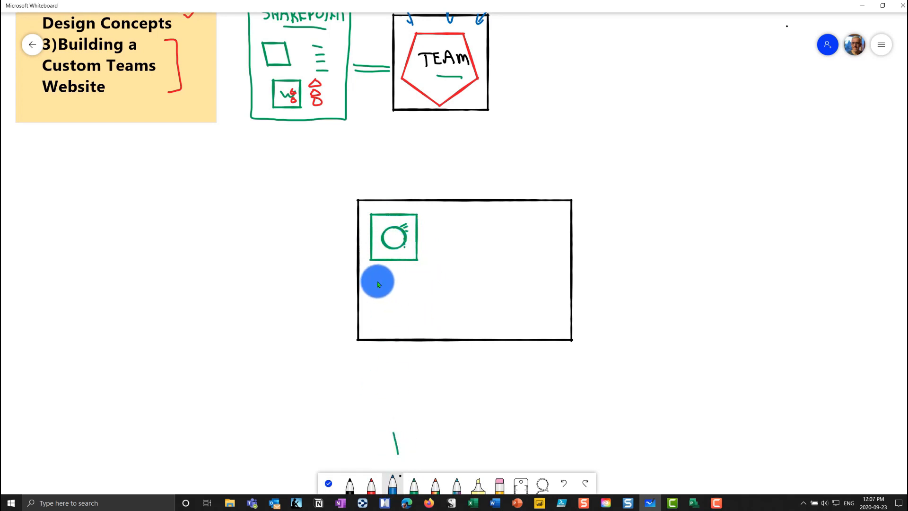
pyautogui.moveTo(373, 274)
pyautogui.mouseDown()
pyautogui.moveTo(375, 324)
pyautogui.moveTo(420, 331)
pyautogui.moveTo(416, 276)
pyautogui.moveTo(377, 272)
pyautogui.moveTo(394, 302)
pyautogui.mouseUp()
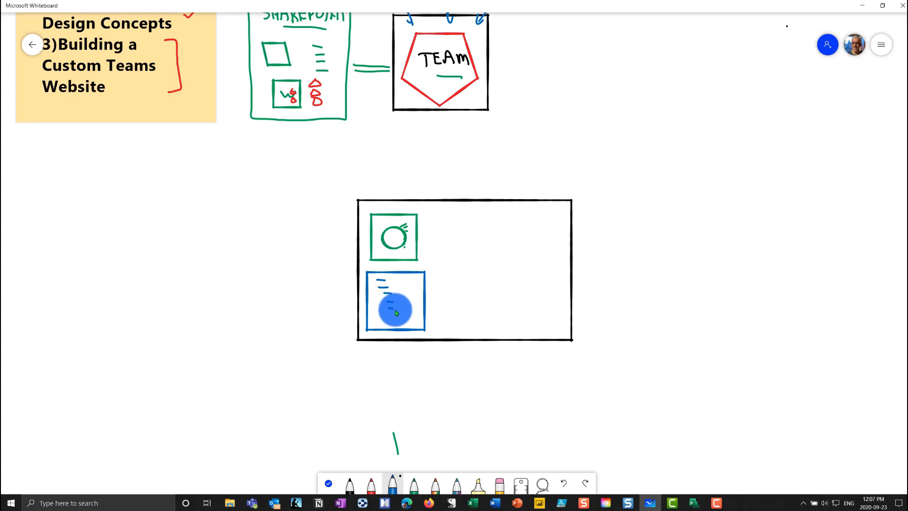
# Draw a red rectangle beside the green square in the page outline, containing chart axes and a rising line graph
pyautogui.click(372, 484)
pyautogui.moveTo(448, 220)
pyautogui.mouseDown()
pyautogui.moveTo(448, 264)
pyautogui.moveTo(509, 268)
pyautogui.moveTo(531, 213)
pyautogui.moveTo(449, 213)
pyautogui.moveTo(468, 259)
pyautogui.mouseUp()
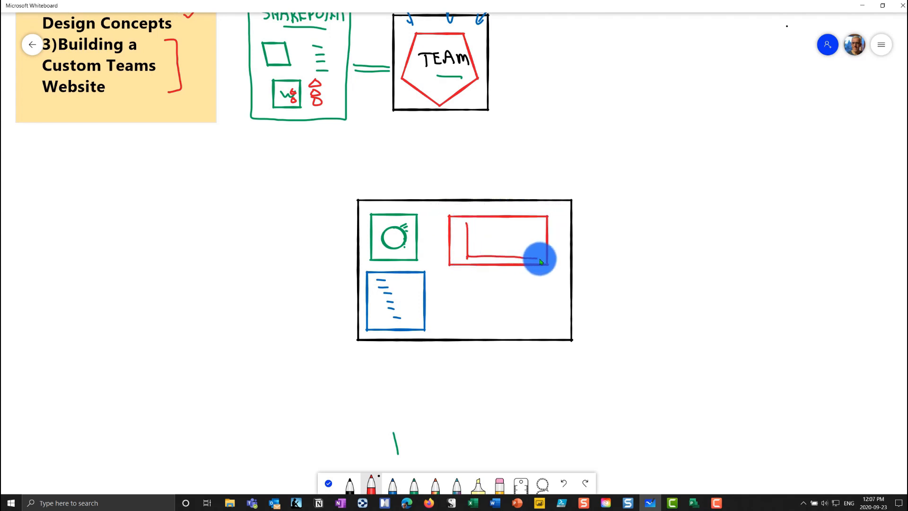
pyautogui.moveTo(540, 261); pyautogui.dragTo(539, 258)
pyautogui.moveTo(471, 253); pyautogui.dragTo(537, 230)
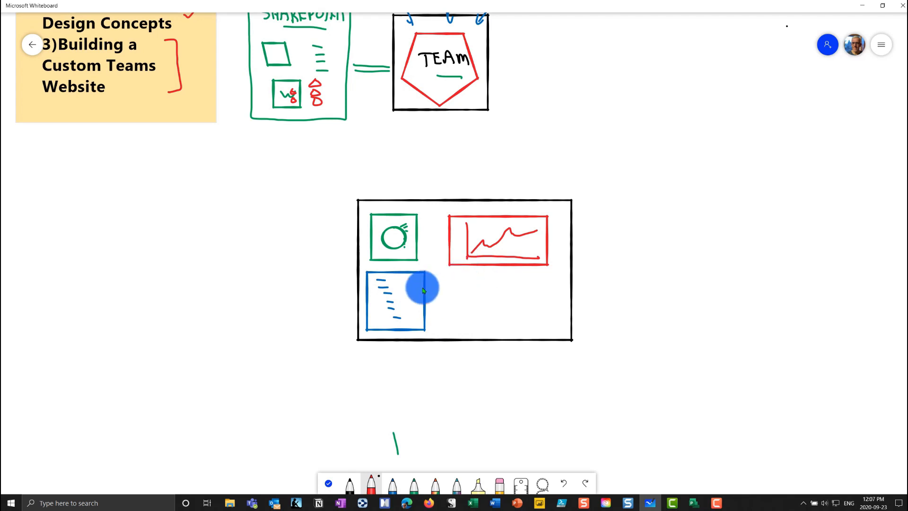
# Draw a black connector from the green square out of the page, leading to a small database cylinder labelled CITY
pyautogui.click(351, 483)
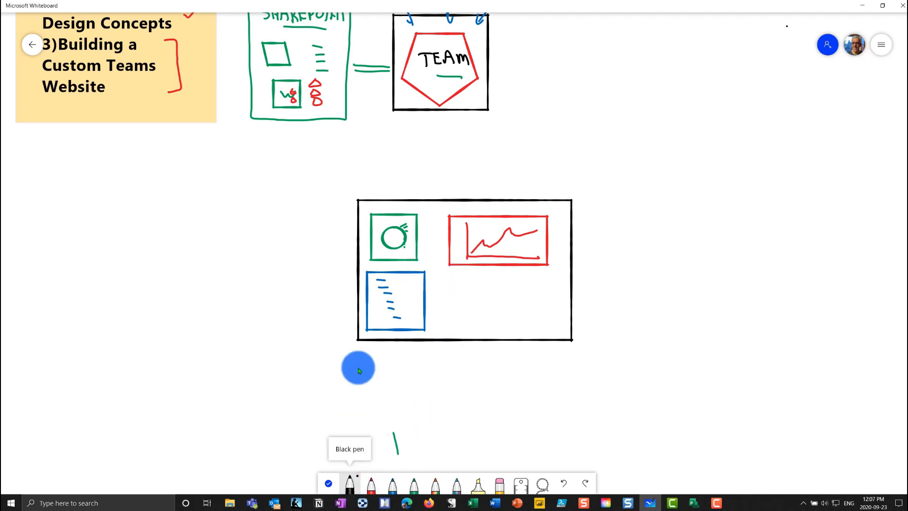
pyautogui.moveTo(371, 234)
pyautogui.mouseDown()
pyautogui.moveTo(327, 241)
pyautogui.moveTo(300, 227)
pyautogui.moveTo(301, 241)
pyautogui.mouseUp()
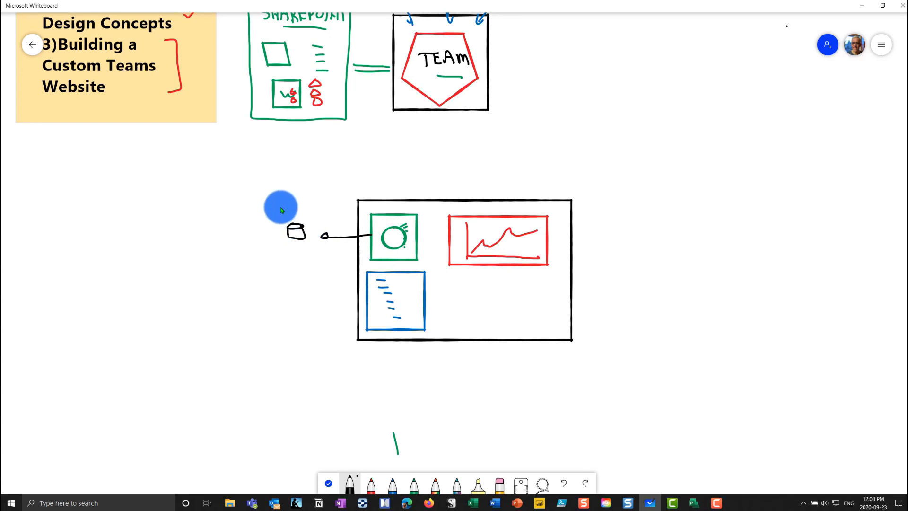
pyautogui.moveTo(291, 205); pyautogui.dragTo(300, 204)
pyautogui.moveTo(303, 204); pyautogui.dragTo(309, 215)
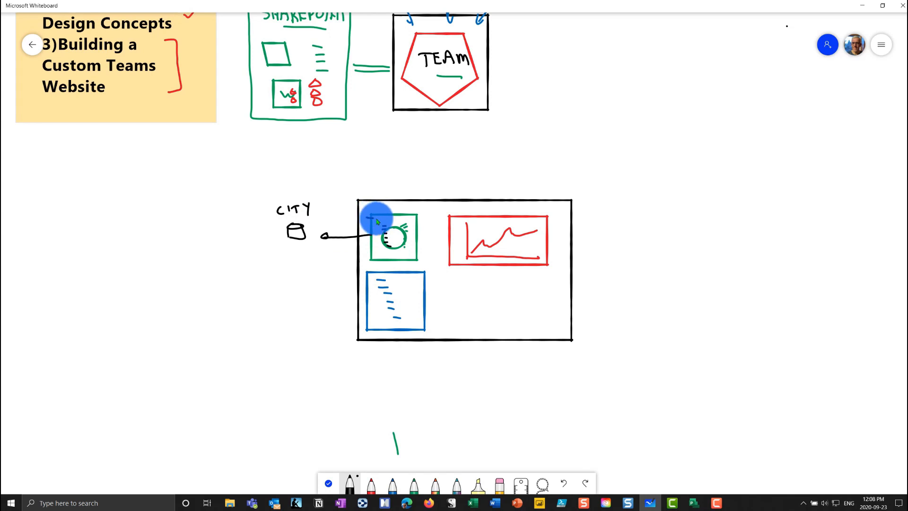
# Draw a small upright black rectangle on the left edge of the green, red and blue boxes in the page outline
pyautogui.moveTo(377, 221)
pyautogui.mouseDown()
pyautogui.moveTo(367, 239)
pyautogui.moveTo(376, 219)
pyautogui.mouseUp()
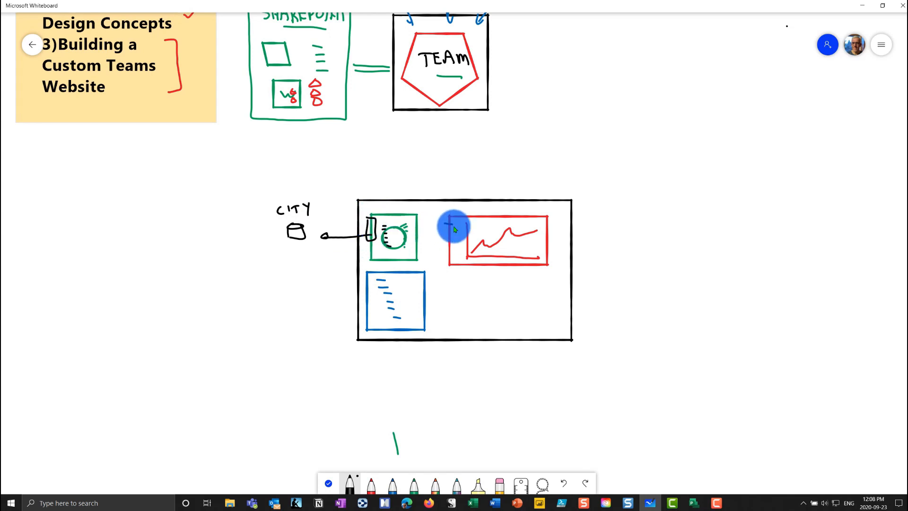
pyautogui.moveTo(445, 245); pyautogui.dragTo(445, 224)
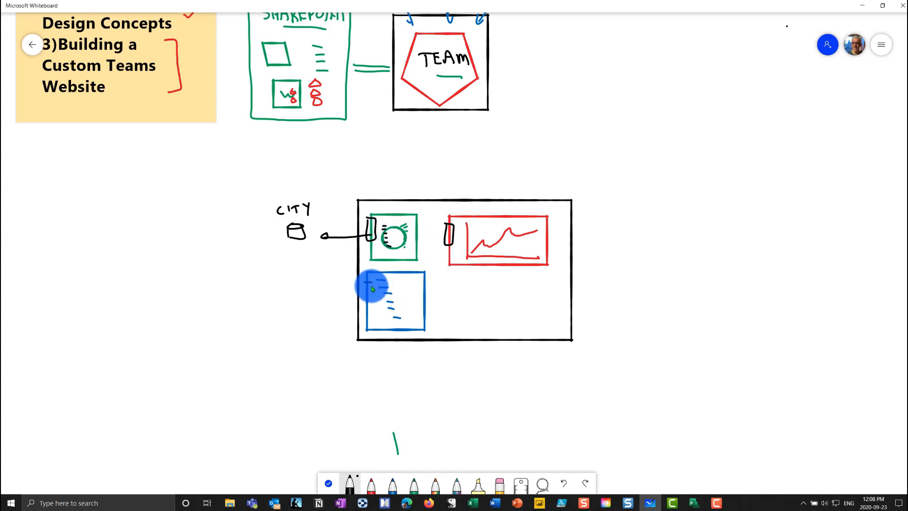
pyautogui.moveTo(372, 289)
pyautogui.mouseDown()
pyautogui.moveTo(364, 300)
pyautogui.moveTo(372, 283)
pyautogui.moveTo(406, 311)
pyautogui.mouseUp()
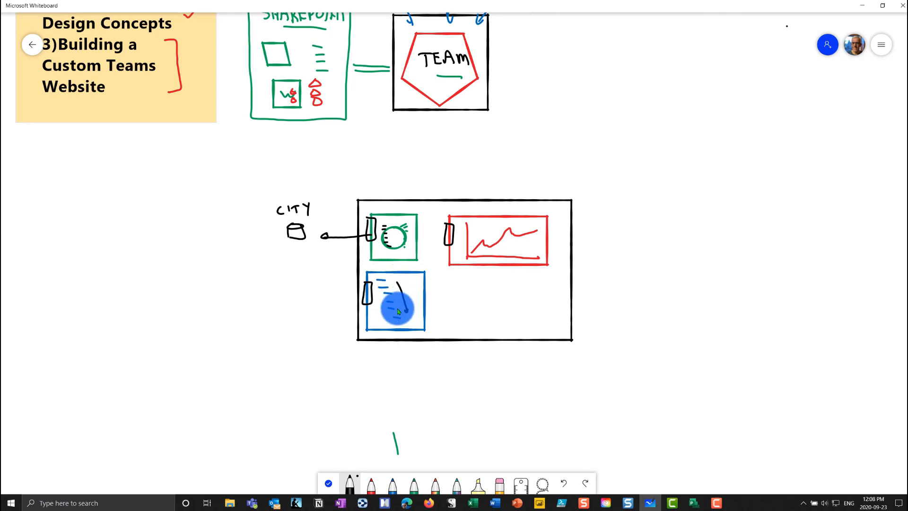
# Draw three short black list strokes outside the page outline, beside the small rectangle on the blue box's edge
pyautogui.moveTo(331, 288); pyautogui.dragTo(339, 289)
pyautogui.moveTo(333, 296); pyautogui.dragTo(338, 297)
pyautogui.click(340, 302)
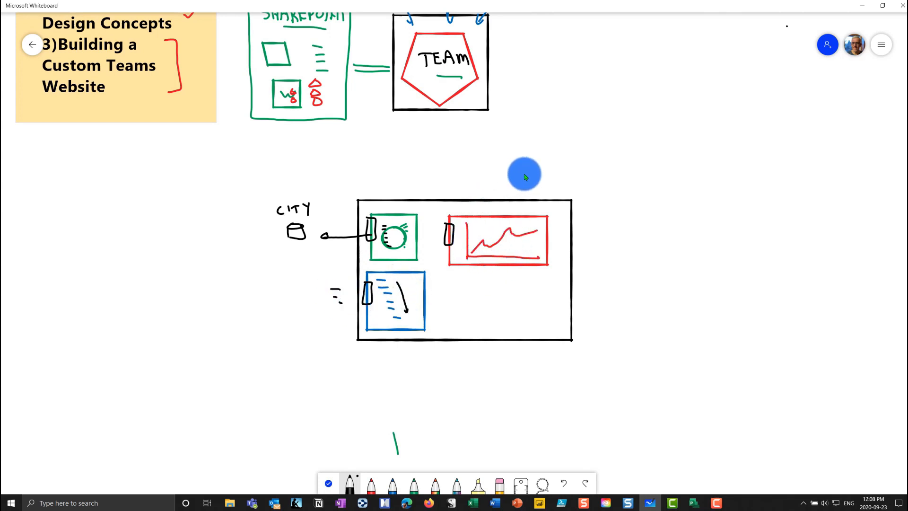
# Draw a black line from the red chart to a small question-mark box, and circle the W box and red shapes in the SharePoint diagram
pyautogui.moveTo(495, 226)
pyautogui.mouseDown()
pyautogui.moveTo(523, 179)
pyautogui.moveTo(555, 171)
pyautogui.moveTo(532, 160)
pyautogui.mouseUp()
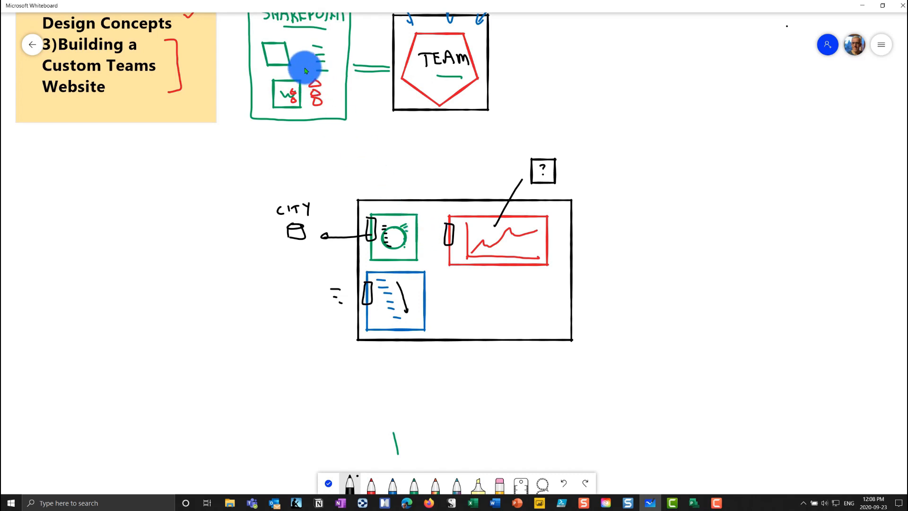
pyautogui.moveTo(303, 69)
pyautogui.mouseDown()
pyautogui.moveTo(367, 95)
pyautogui.moveTo(337, 75)
pyautogui.mouseUp()
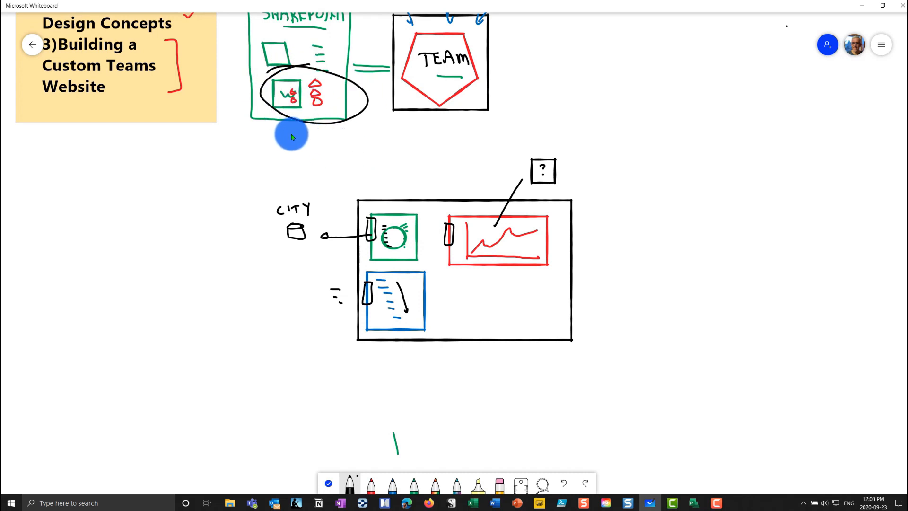
pyautogui.moveTo(291, 133)
pyautogui.mouseDown()
pyautogui.moveTo(331, 141)
pyautogui.moveTo(426, 80)
pyautogui.mouseUp()
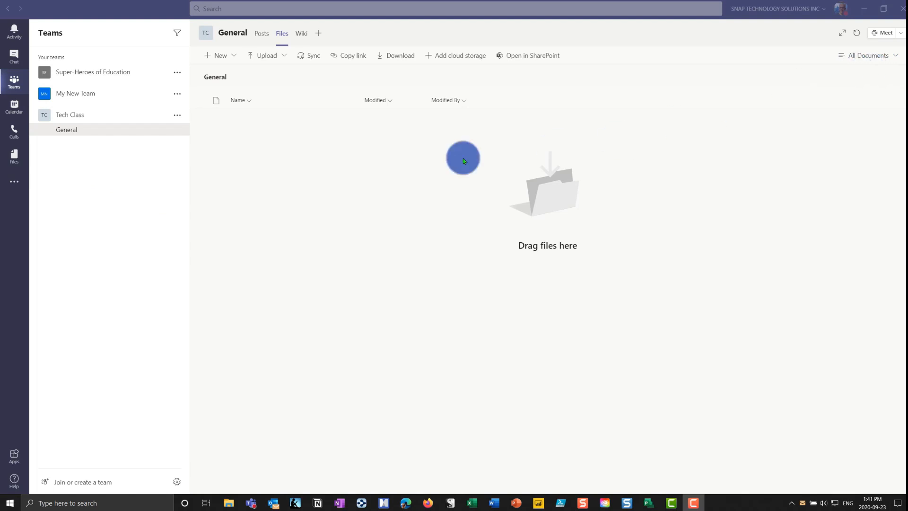
# Switch to Microsoft Teams and open the Tech Class team's General channel in SharePoint in a fully visible browser window
pyautogui.click(142, 120)
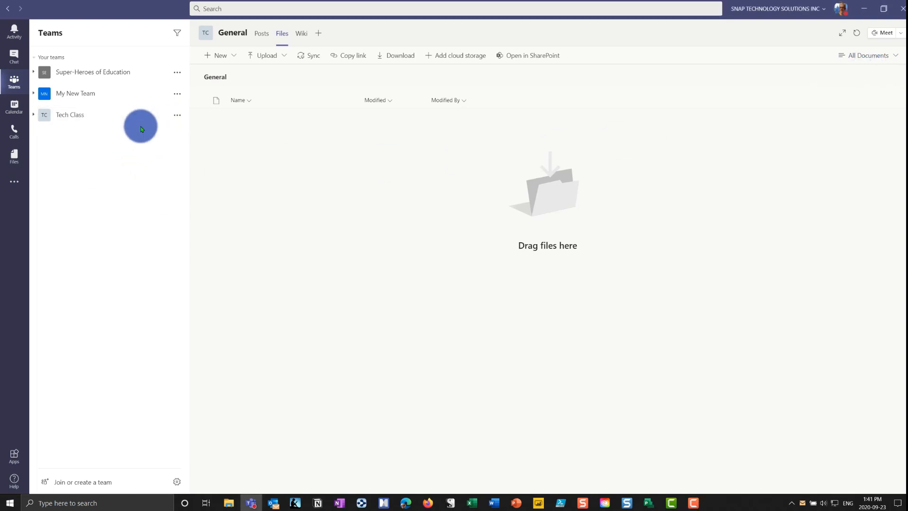
pyautogui.click(39, 121)
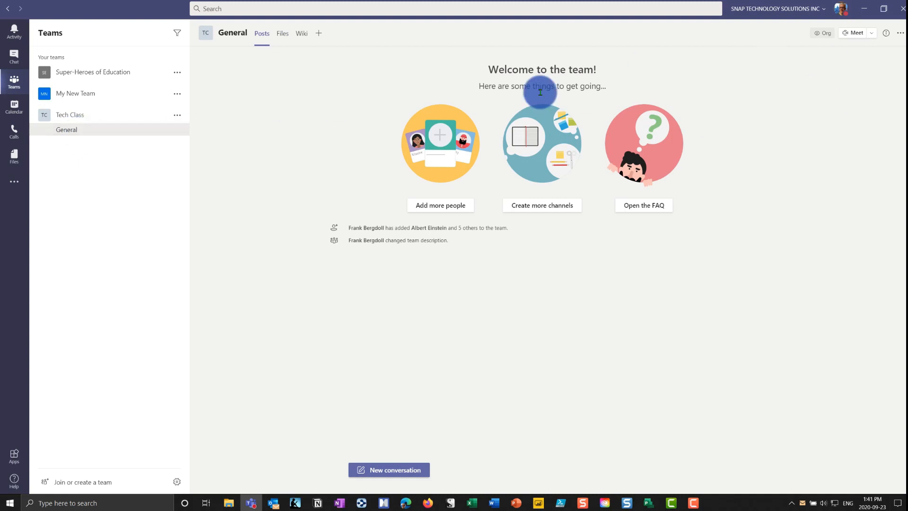
pyautogui.click(900, 35)
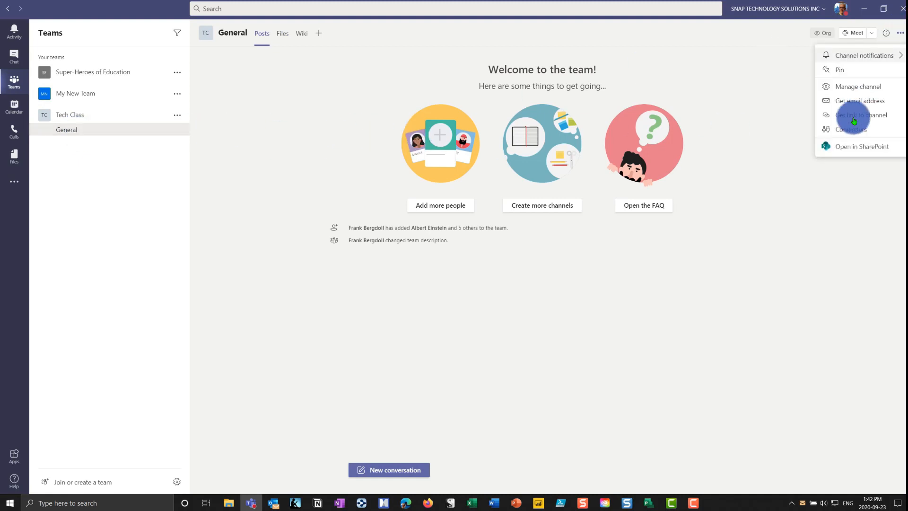
pyautogui.click(847, 150)
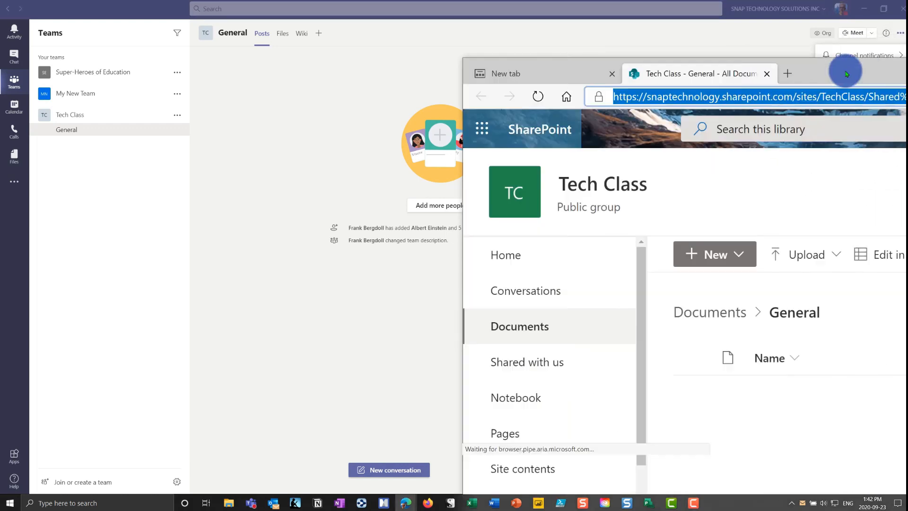
pyautogui.moveTo(891, 65); pyautogui.dragTo(446, 61)
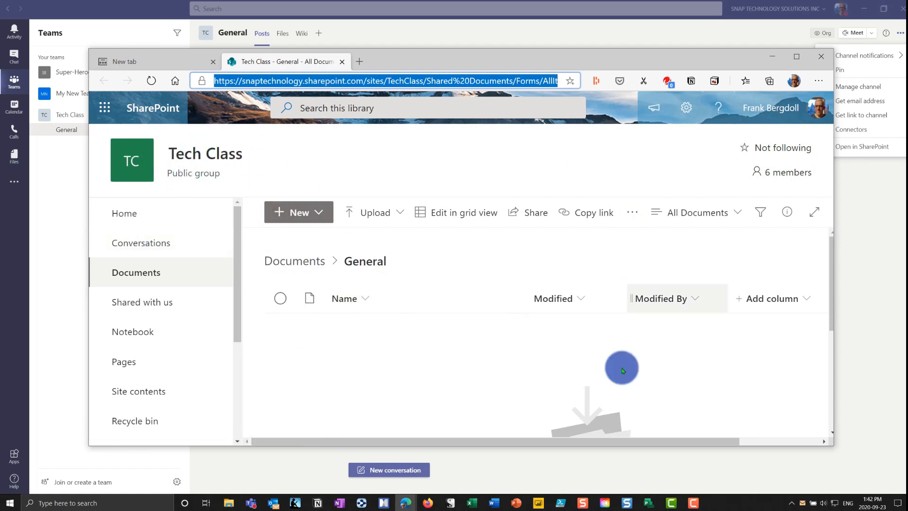
# Arrange the Teams window and the SharePoint browser window side by side, with Teams first
pyautogui.click(97, 19)
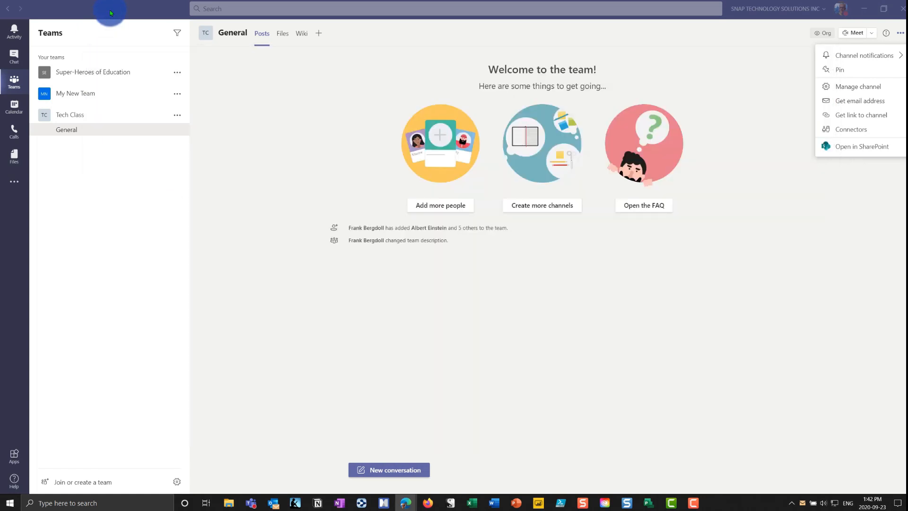
pyautogui.click(884, 9)
pyautogui.moveTo(203, 22); pyautogui.dragTo(1, 76)
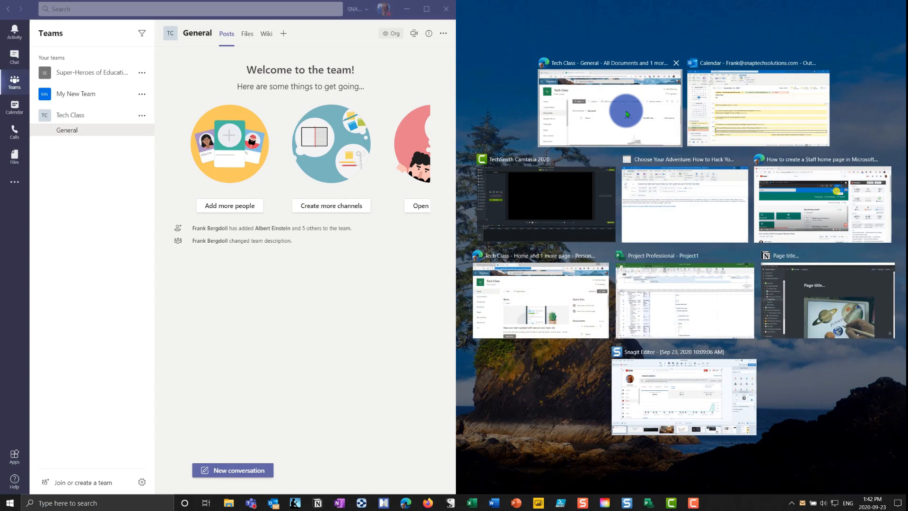
pyautogui.click(627, 114)
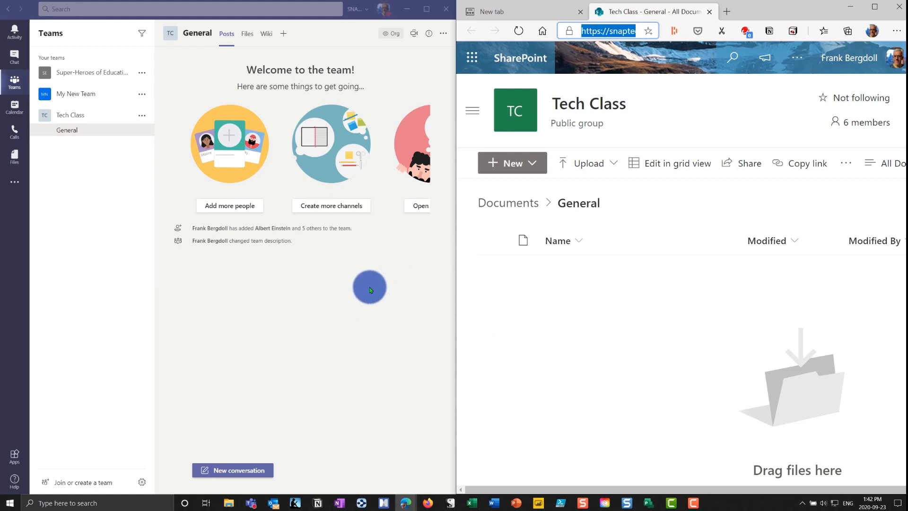
# Upload the file IMG_4613.JPG.jpg from the Desktop to the General folder in the SharePoint library
pyautogui.click(597, 166)
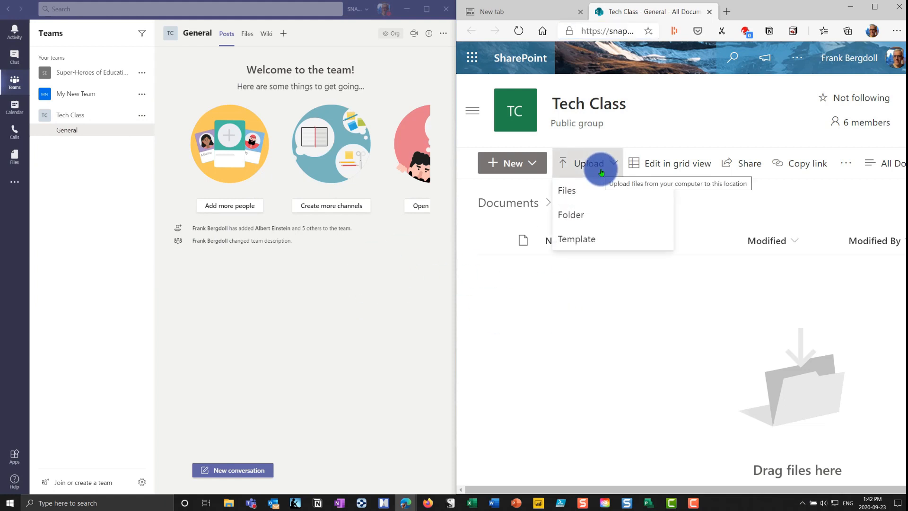
pyautogui.click(577, 192)
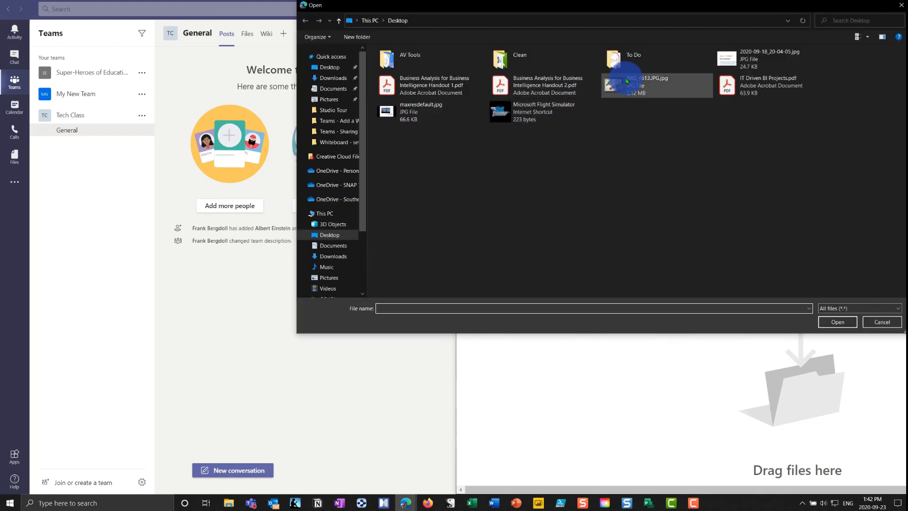
pyautogui.click(625, 85)
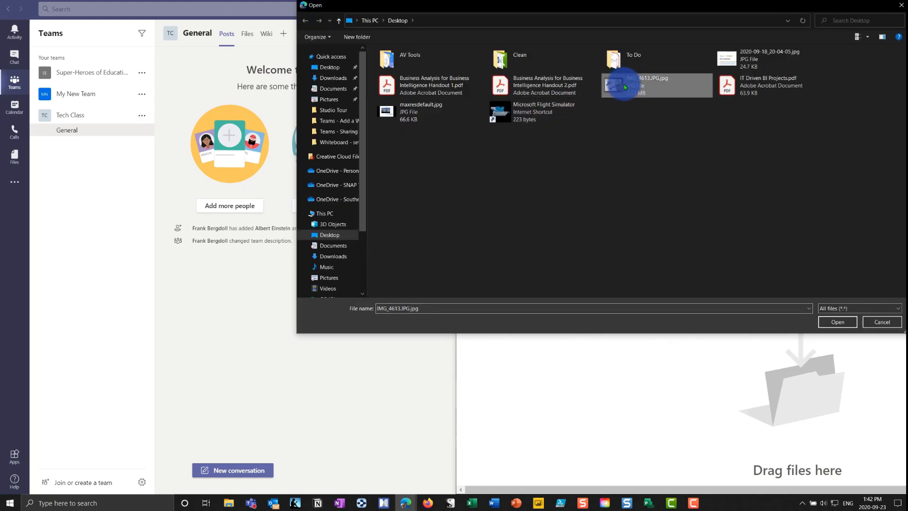
pyautogui.doubleClick(623, 84)
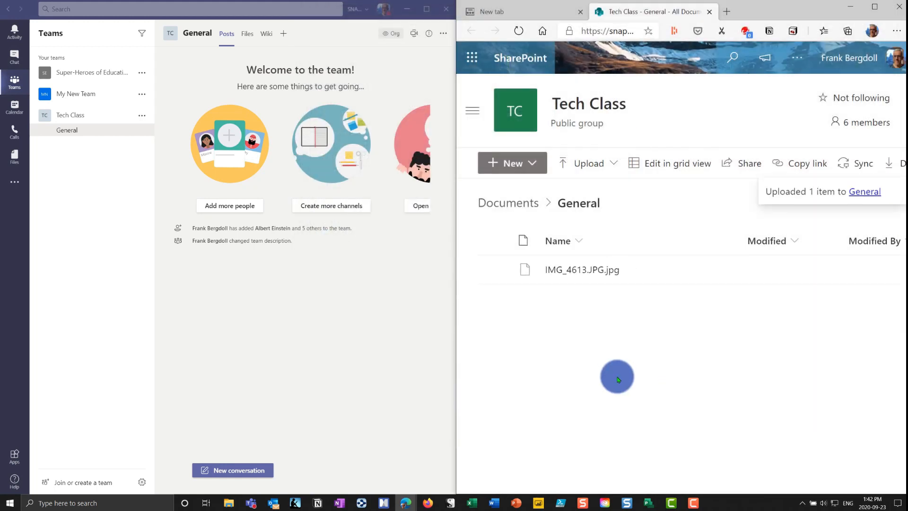
# View IMG_4613.JPG.jpg in SharePoint and in the channel's files in Teams, and return to both file lists
pyautogui.click(586, 270)
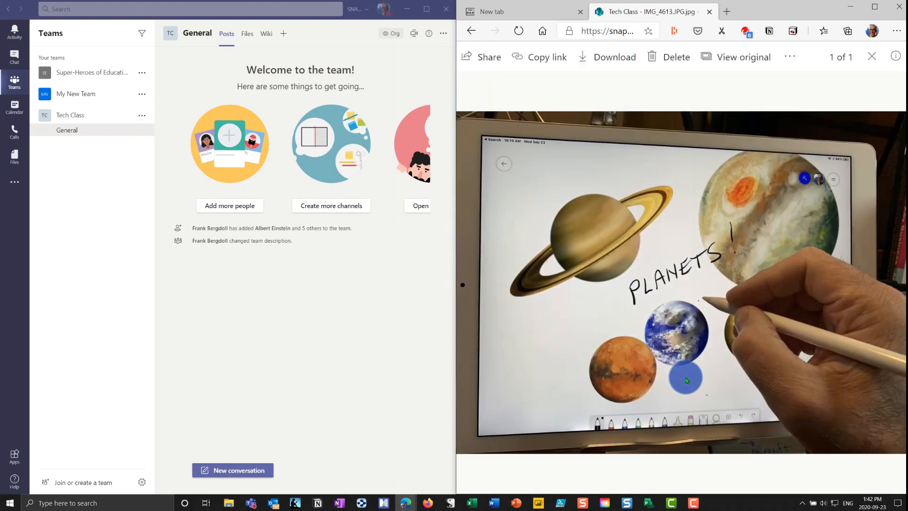
pyautogui.click(369, 300)
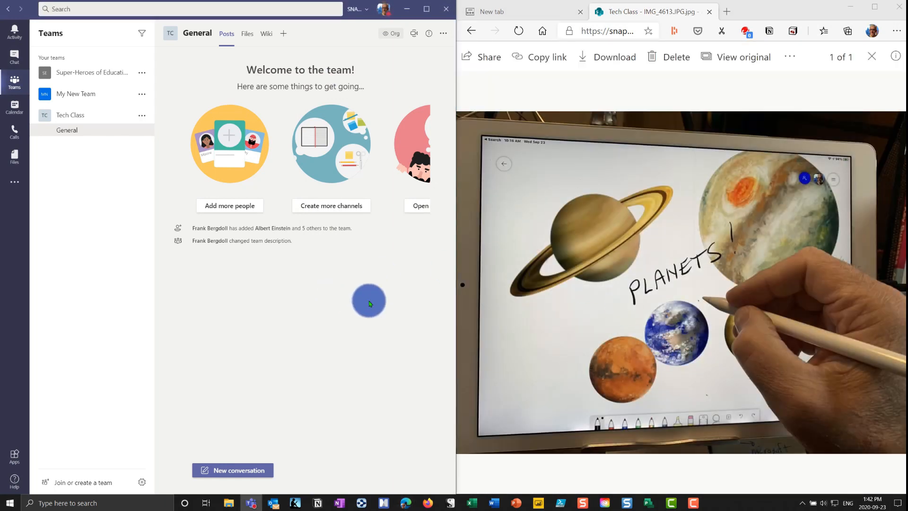
pyautogui.click(247, 32)
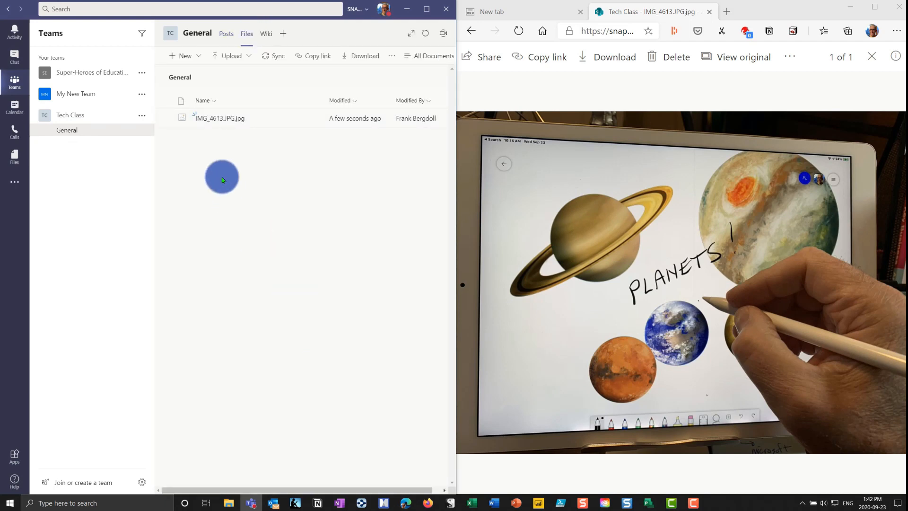
pyautogui.click(227, 120)
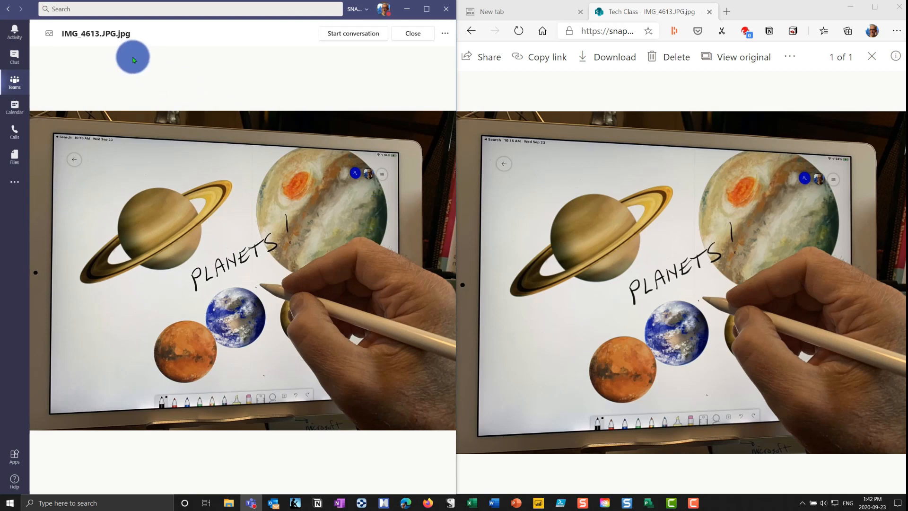
pyautogui.press('Escape')
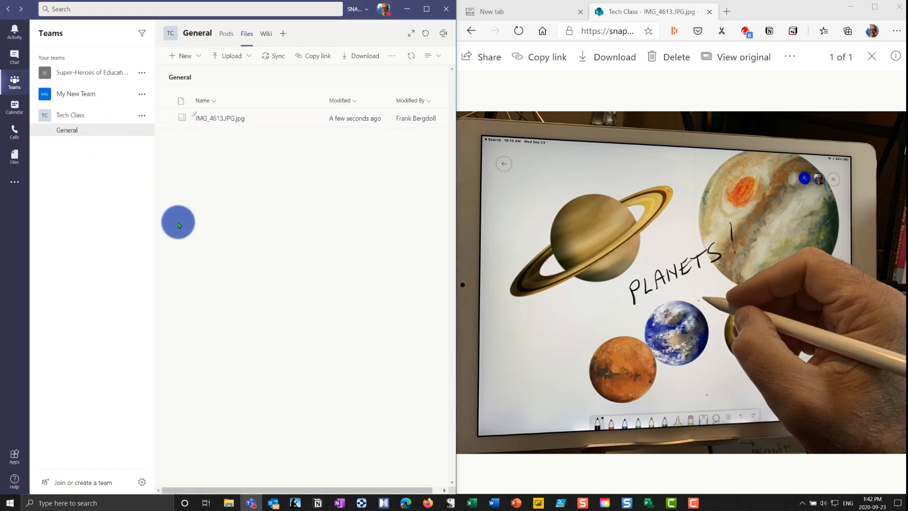
pyautogui.click(648, 191)
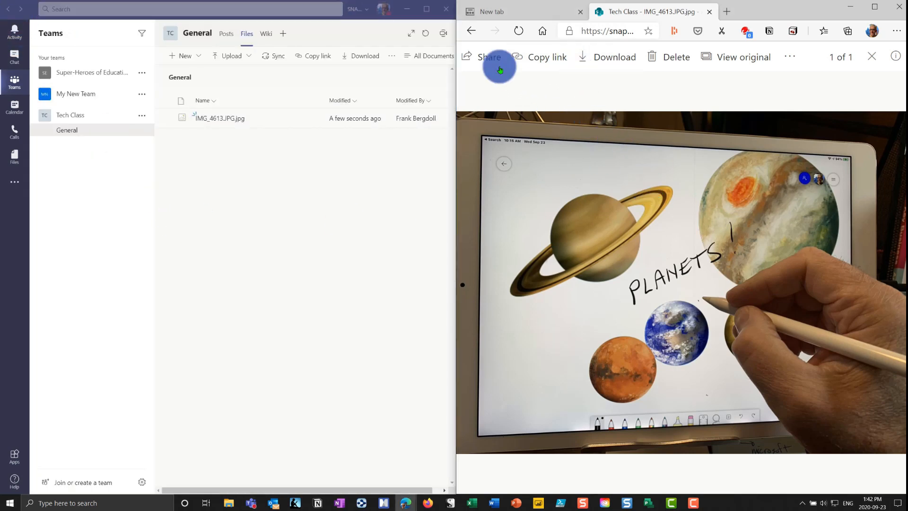
pyautogui.click(471, 31)
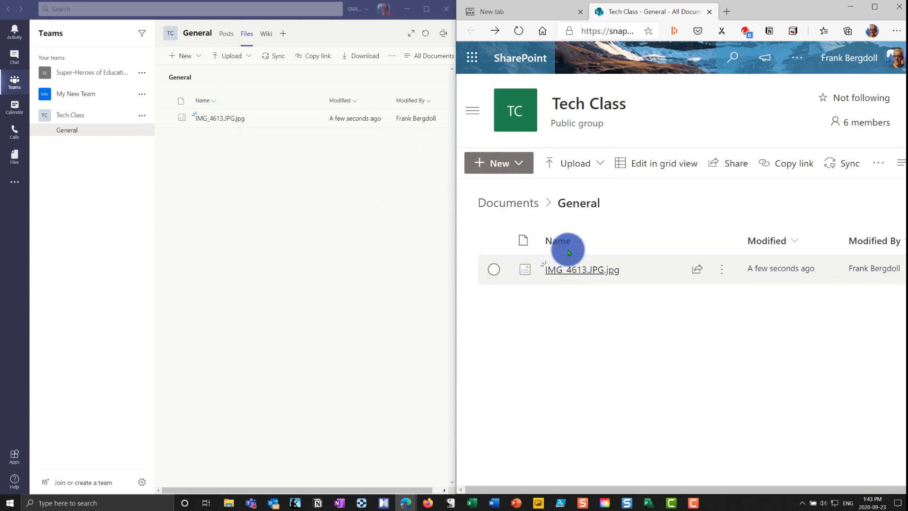
# Delete IMG_4613.JPG.jpg from the General channel's files in Teams
pyautogui.click(226, 118)
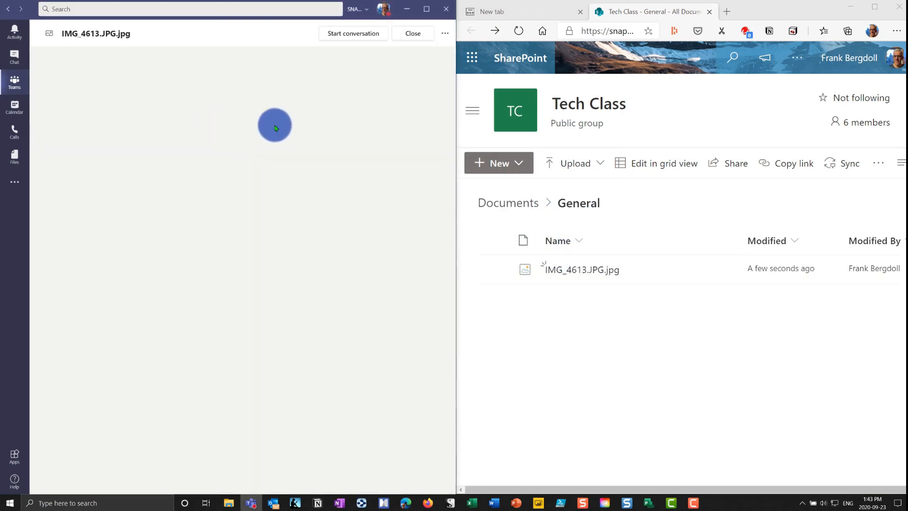
pyautogui.click(12, 14)
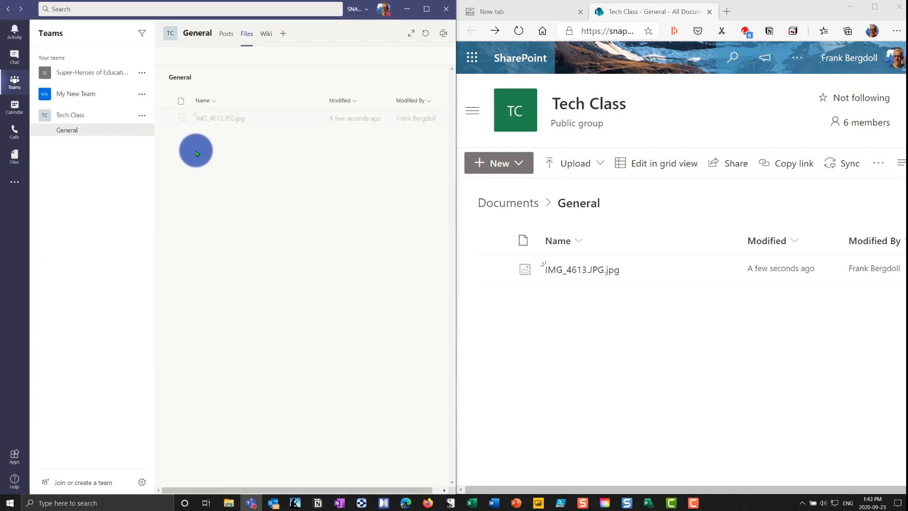
pyautogui.click(169, 117)
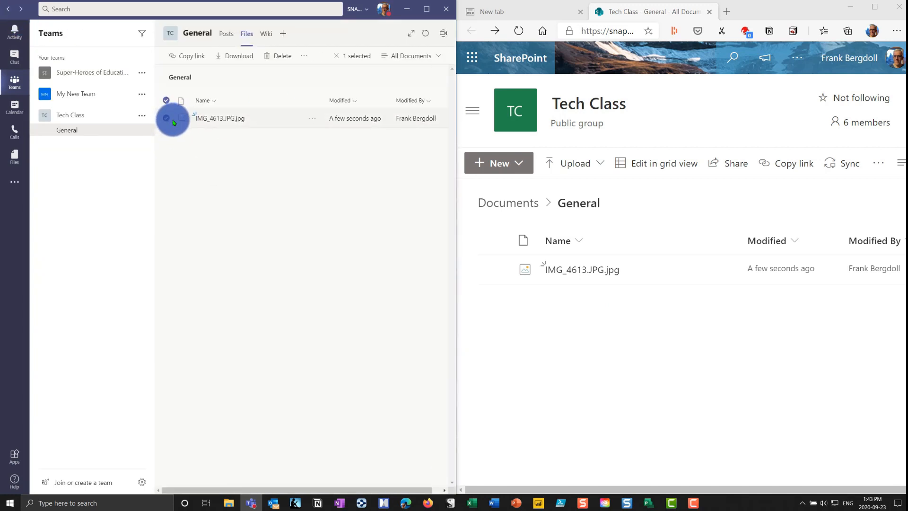
pyautogui.click(278, 57)
pyautogui.click(238, 266)
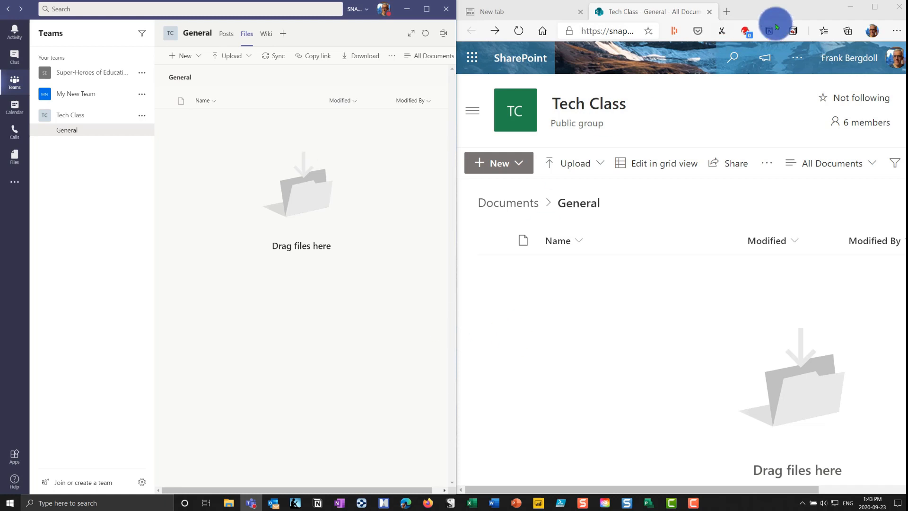
# Detach the SharePoint window from the side-by-side layout, open the Tech Class site's home page and copy its web address
pyautogui.moveTo(787, 17); pyautogui.dragTo(709, 48)
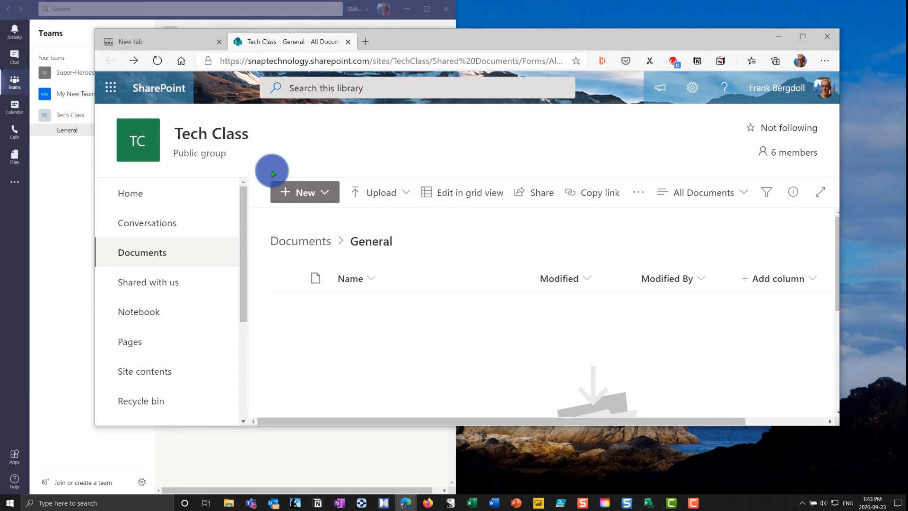
pyautogui.click(141, 149)
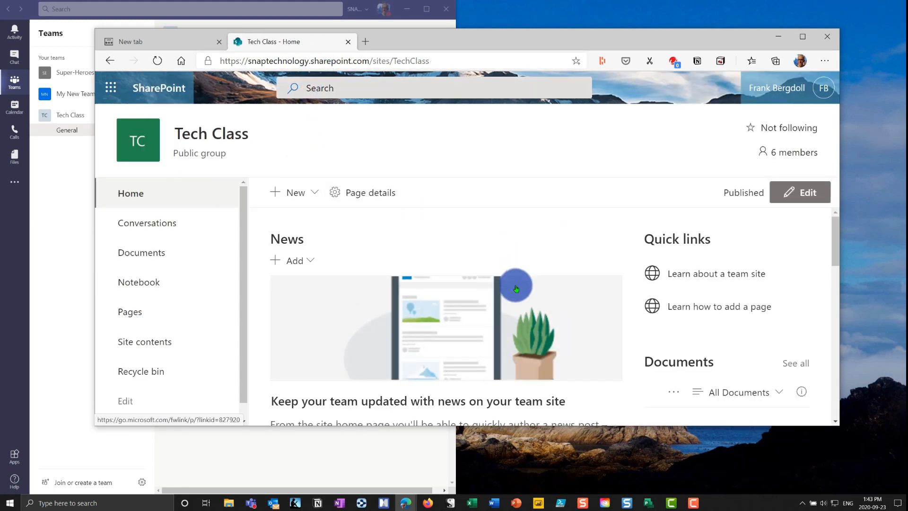
pyautogui.click(358, 60)
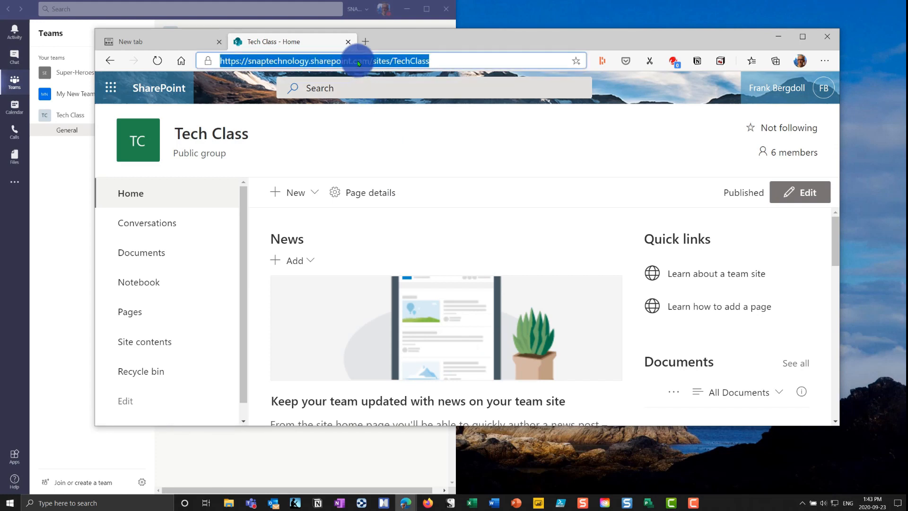
pyautogui.rightClick(358, 63)
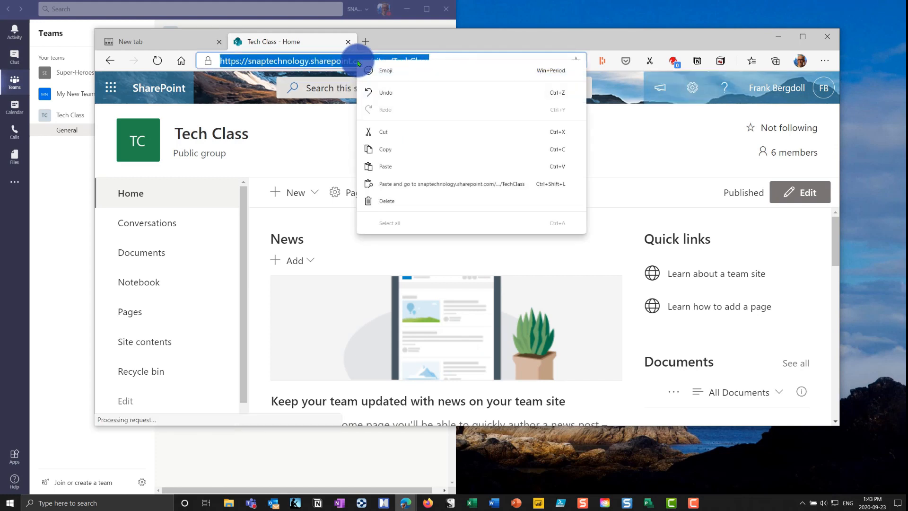
pyautogui.click(386, 150)
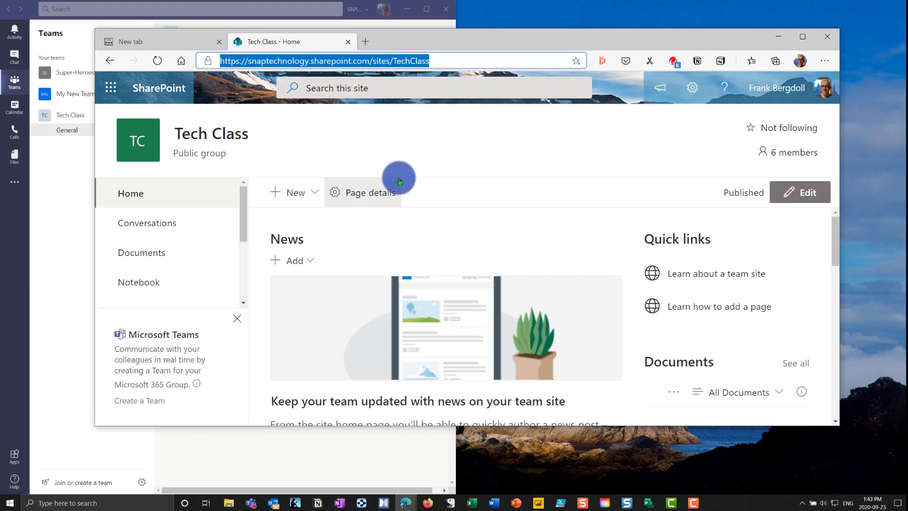
# Search the web for "lookbook microsoft.com" in the empty browser tab and open the SharePoint look book site
pyautogui.click(179, 44)
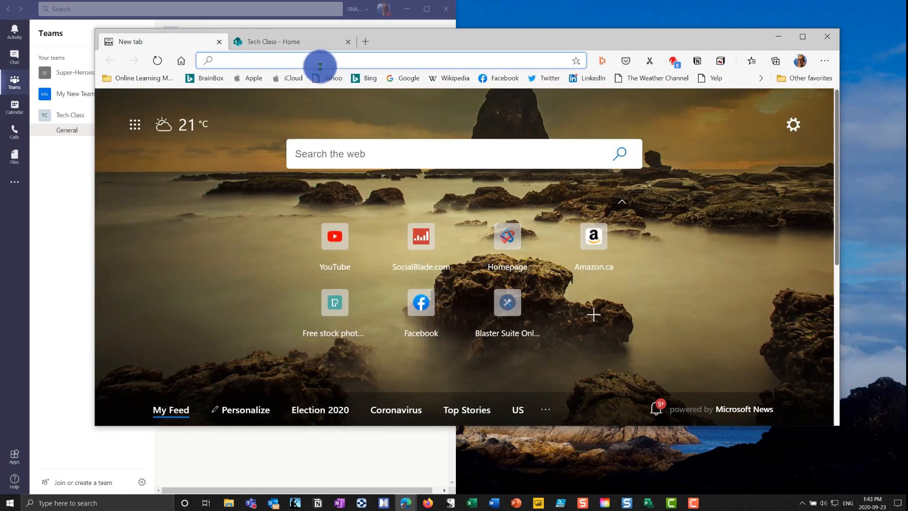
pyautogui.write('lookbook+microsoft.com&cvid=1c1a89dfebae477d82...')
pyautogui.press('Return')
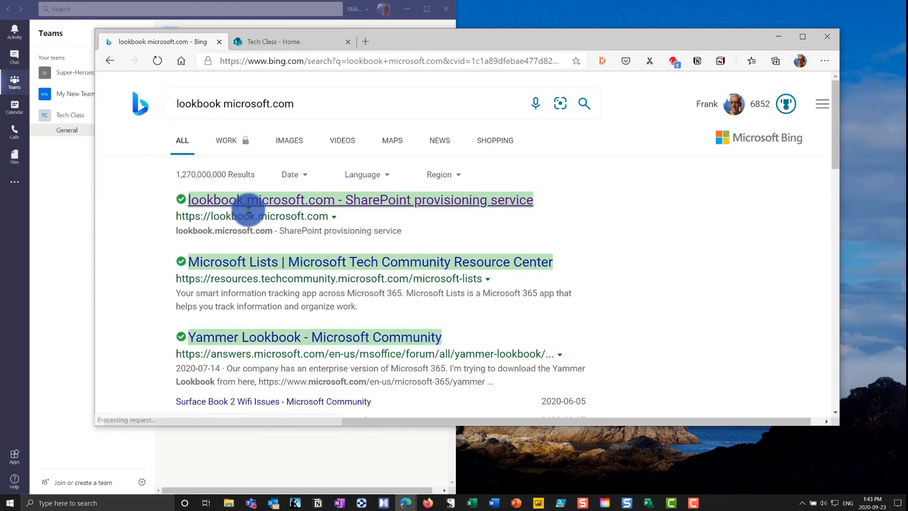
pyautogui.click(248, 210)
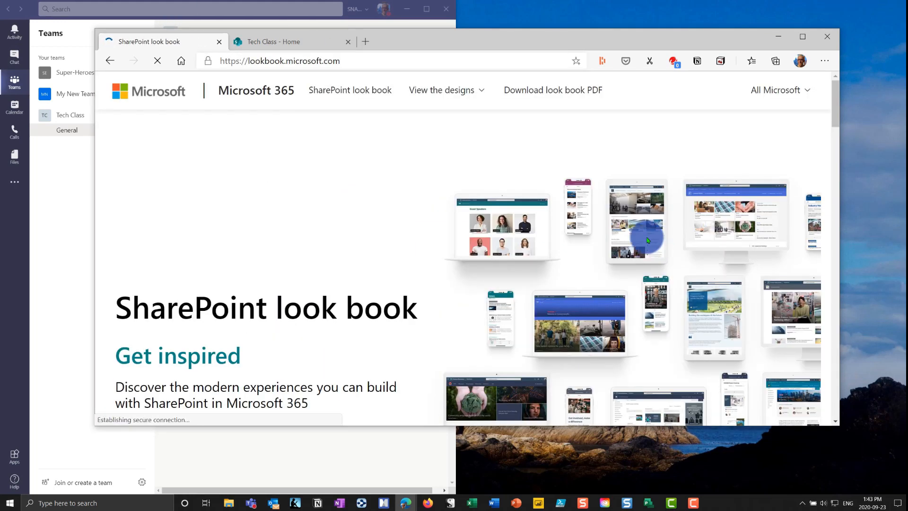
# Browse the look book examples and open the Class home page design from the Schools category
pyautogui.scroll(-2, 355, 223)
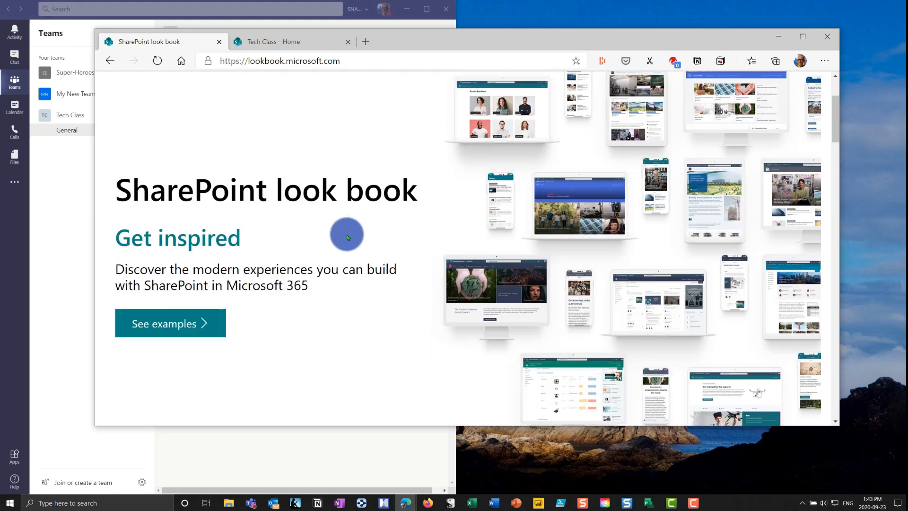
pyautogui.scroll(-1, 347, 237)
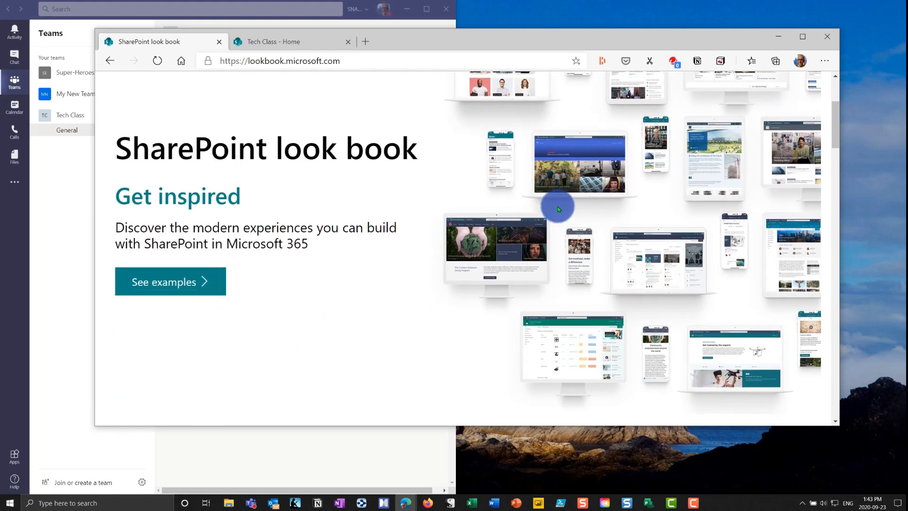
pyautogui.scroll(1, 399, 275)
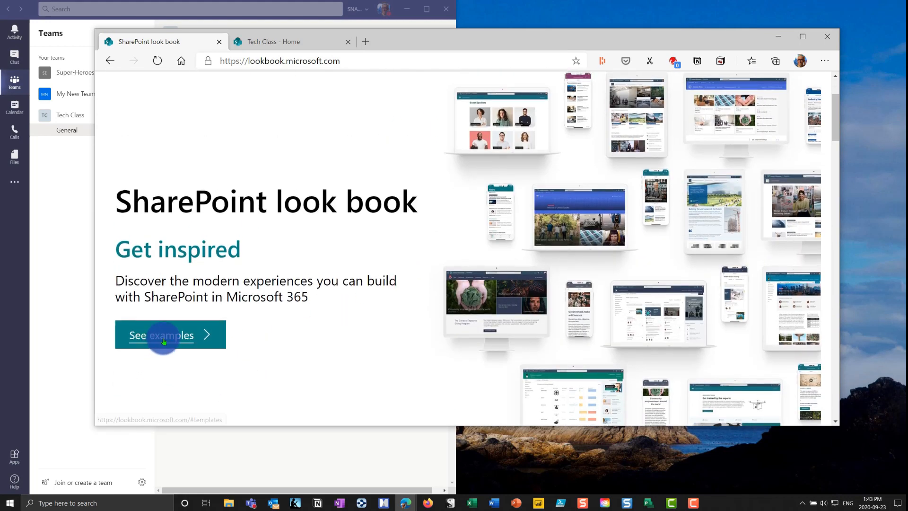
pyautogui.click(164, 341)
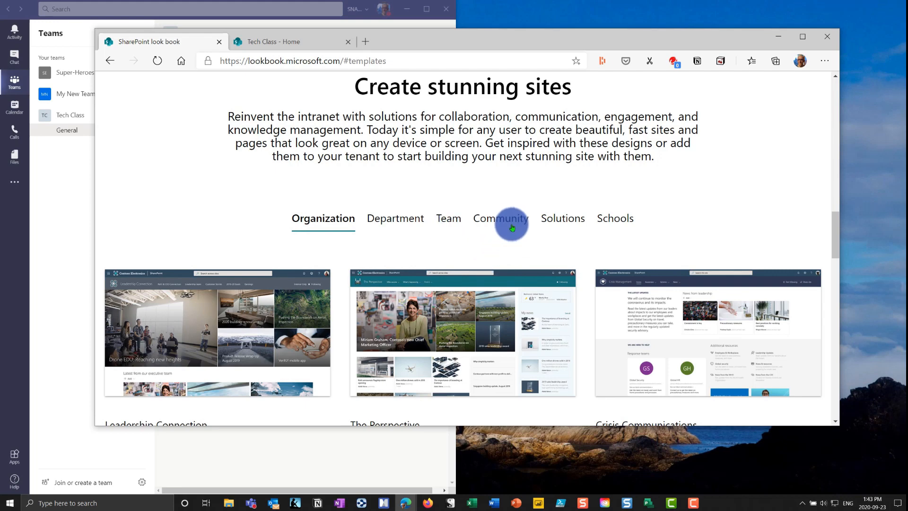
pyautogui.click(618, 221)
pyautogui.scroll(-3, 300, 296)
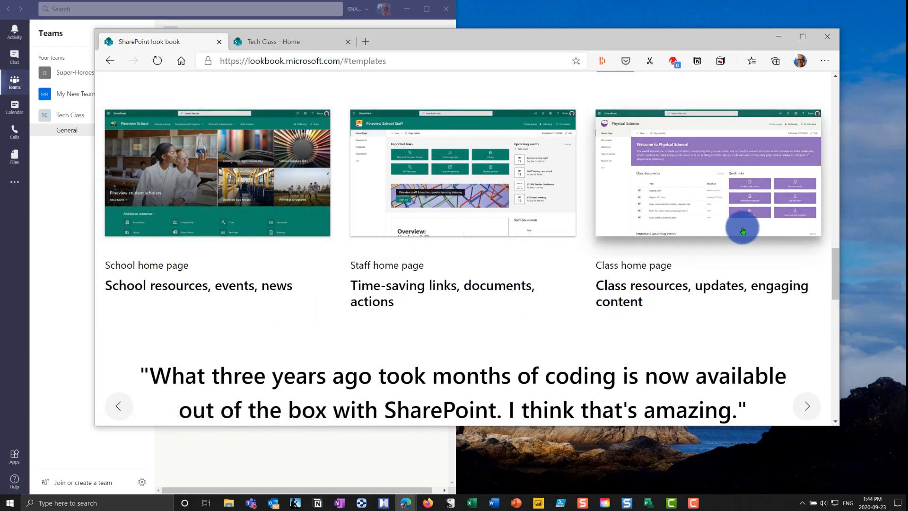
pyautogui.click(683, 184)
# Review the Class home page template's preview and administrator requirement, and start adding the template to the tenant
pyautogui.scroll(-1, 370, 317)
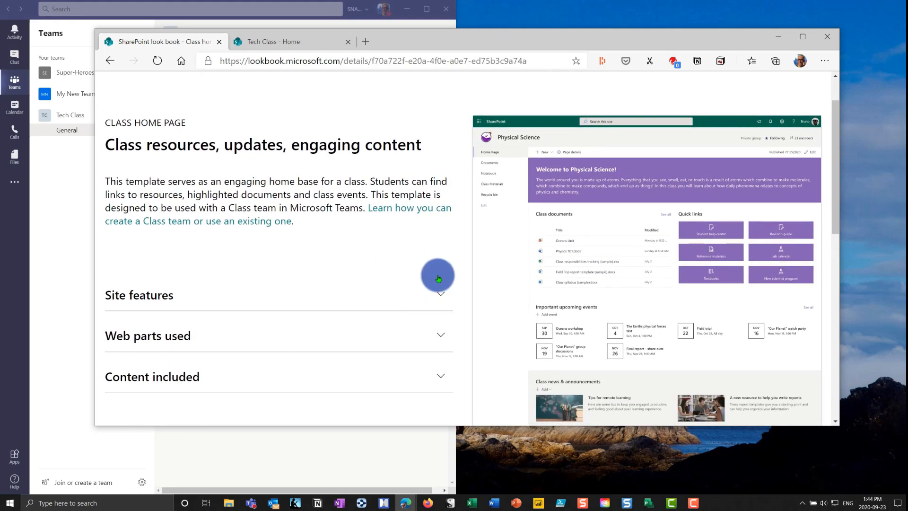
pyautogui.scroll(-1, 601, 219)
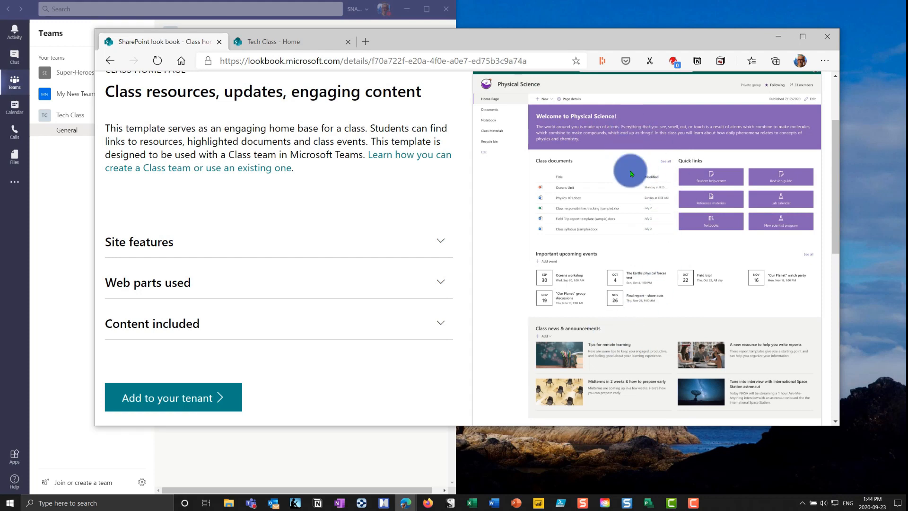
pyautogui.scroll(-2, 636, 227)
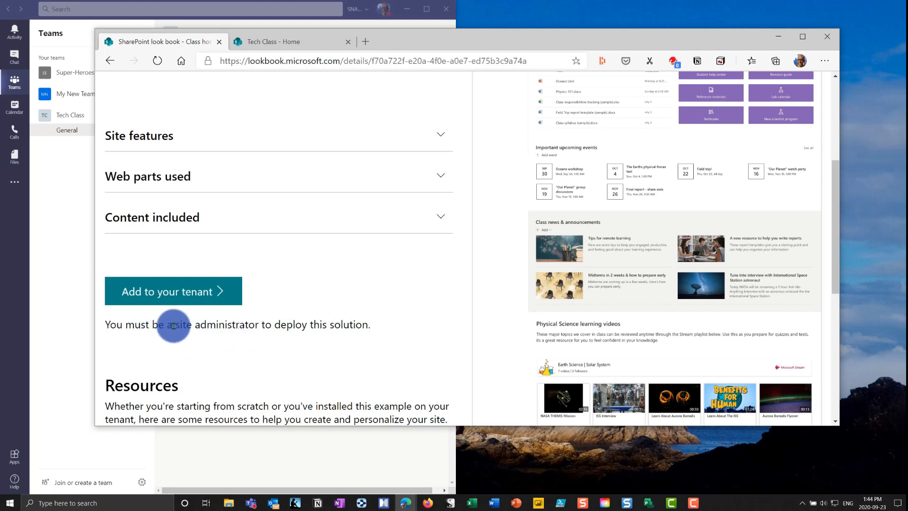
pyautogui.moveTo(173, 325); pyautogui.dragTo(269, 327)
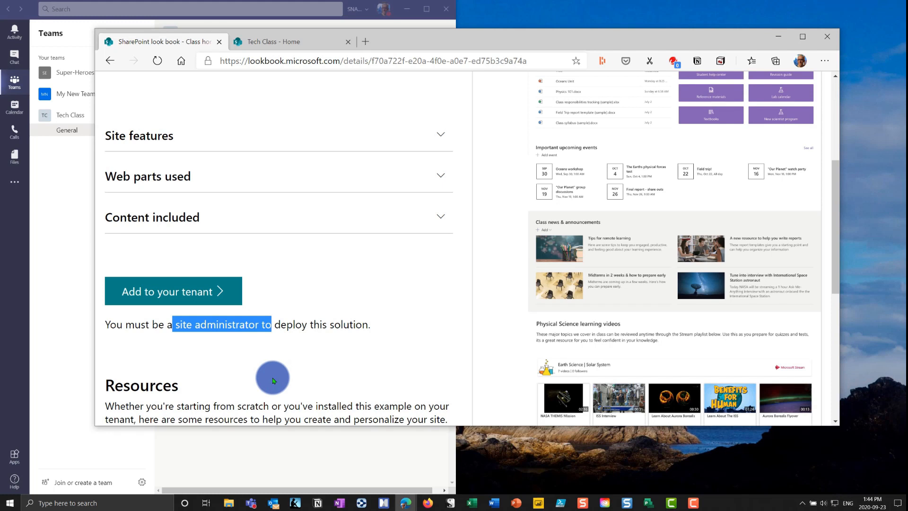
pyautogui.click(317, 281)
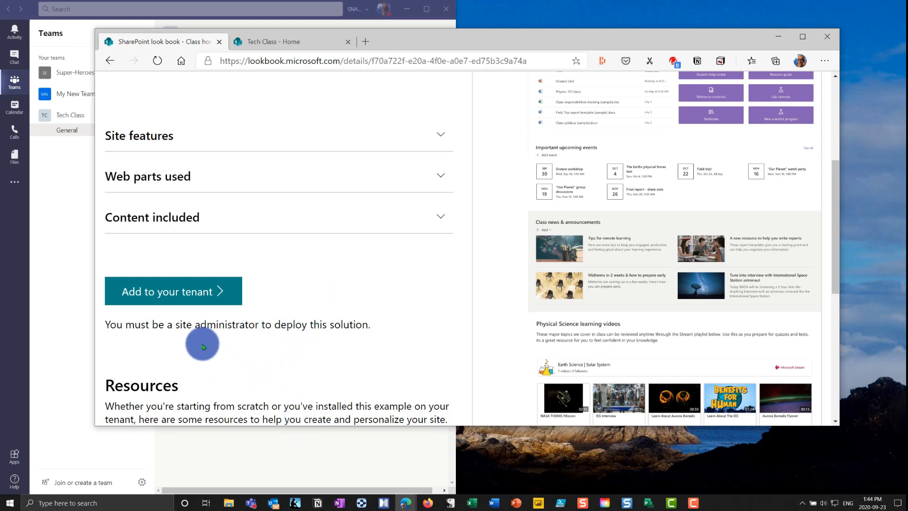
pyautogui.click(179, 297)
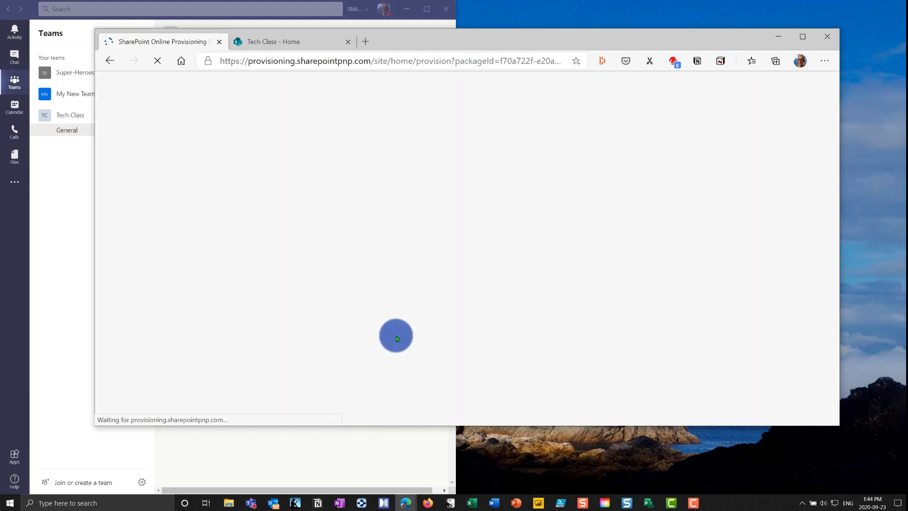
pyautogui.scroll(-2, 410, 322)
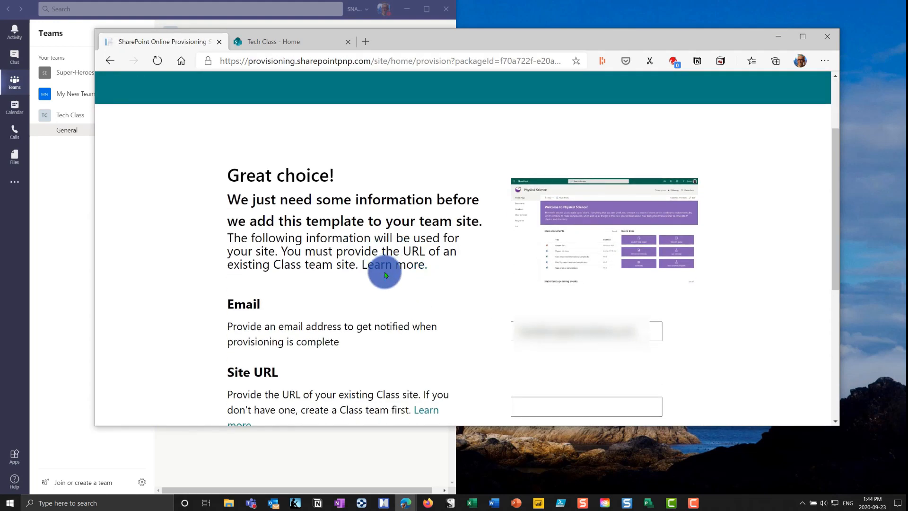
pyautogui.scroll(-3, 371, 285)
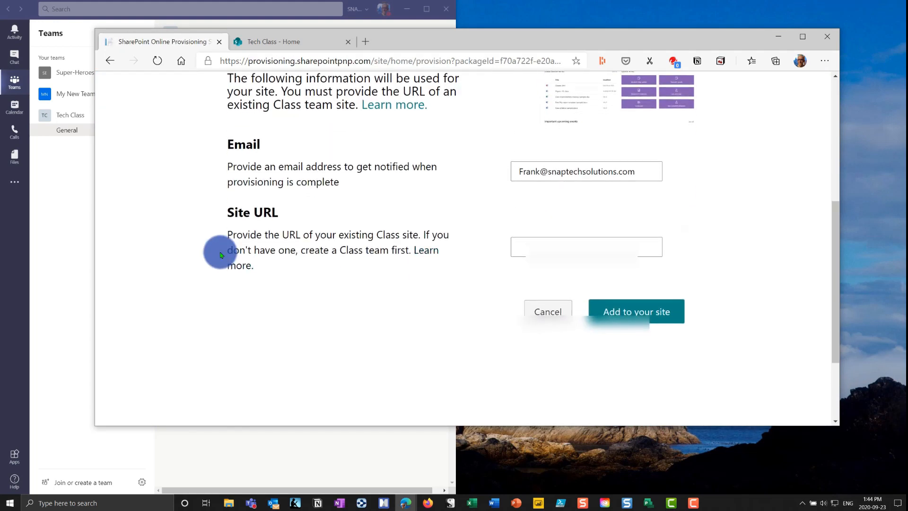
pyautogui.rightClick(527, 246)
pyautogui.click(554, 342)
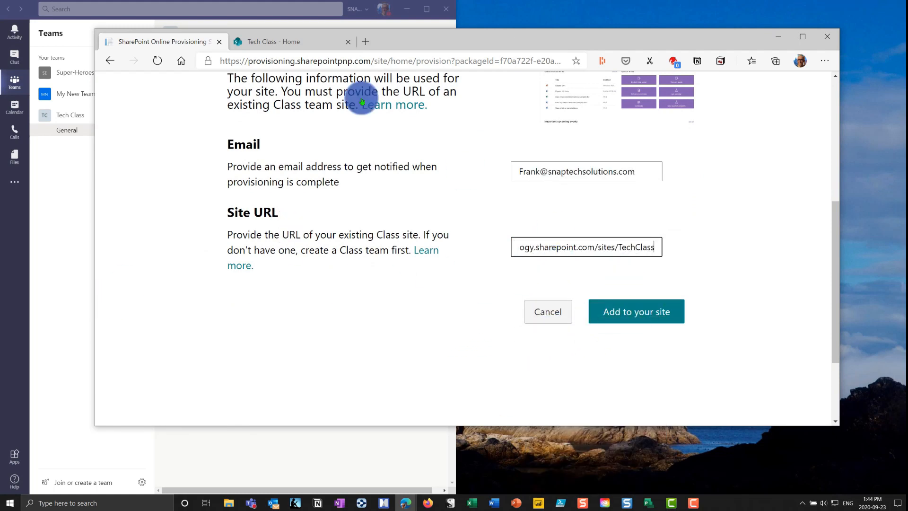
pyautogui.click(251, 41)
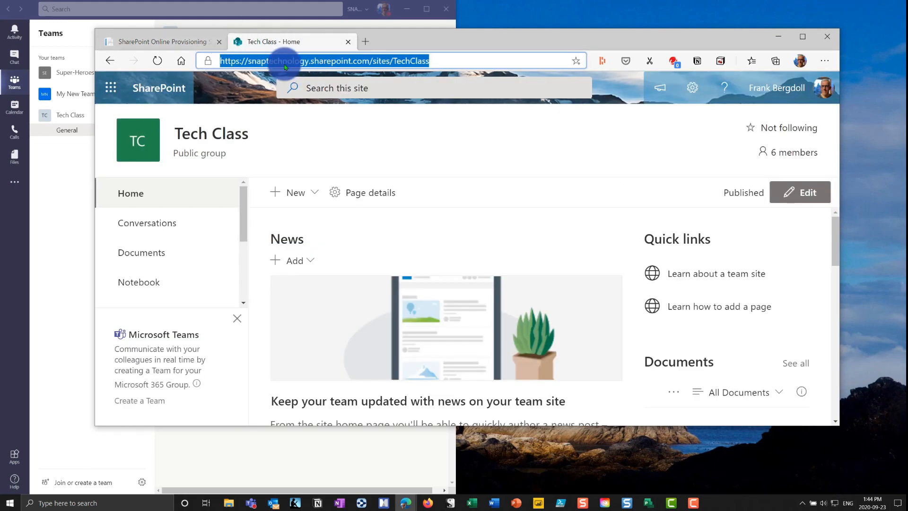
pyautogui.click(178, 41)
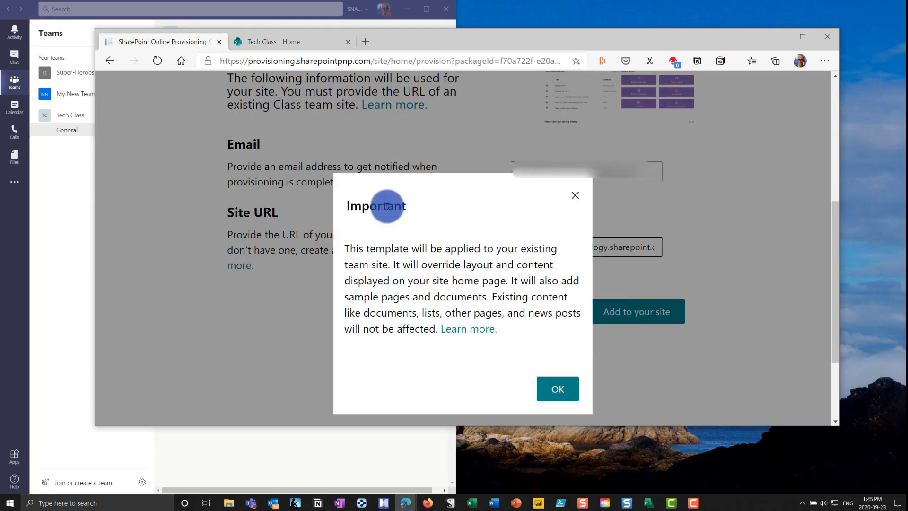
# Add the template to the site, acknowledge the notice about overriding the home page, and confirm the provisioning
pyautogui.click(556, 390)
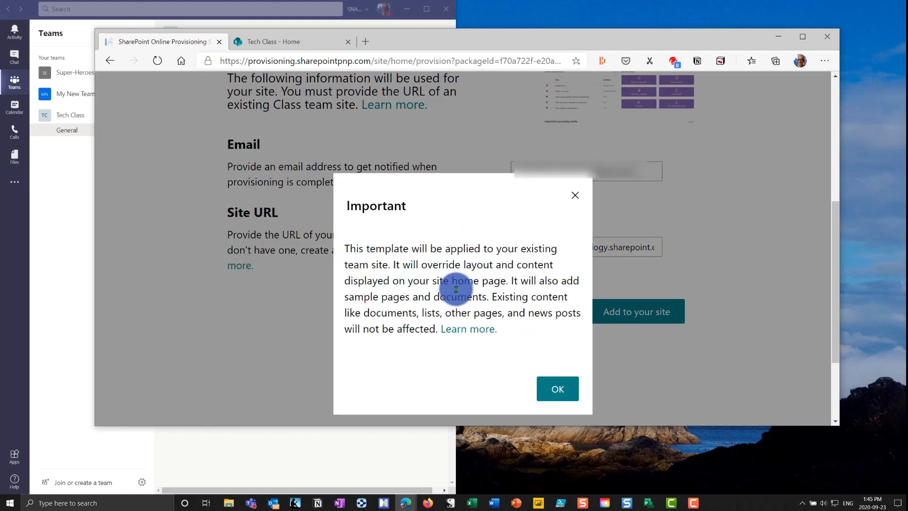
pyautogui.click(557, 392)
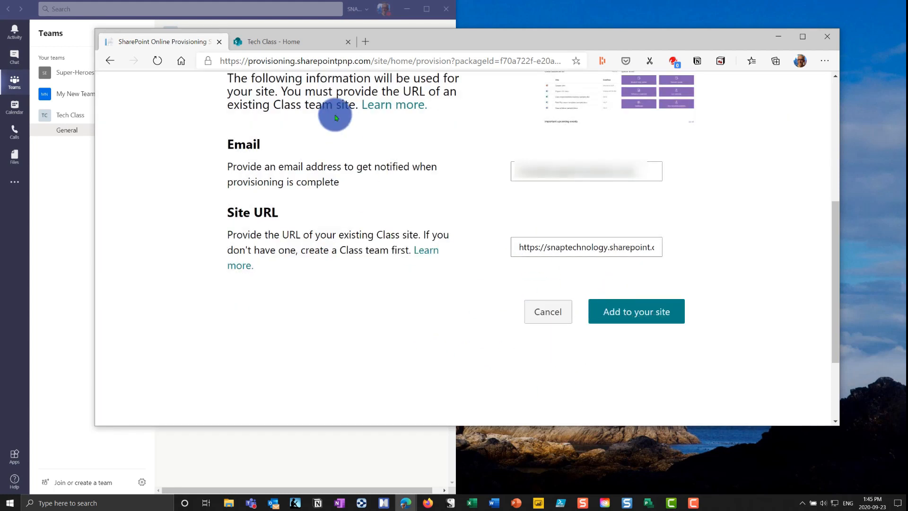
pyautogui.moveTo(461, 211); pyautogui.dragTo(490, 328)
pyautogui.click(475, 330)
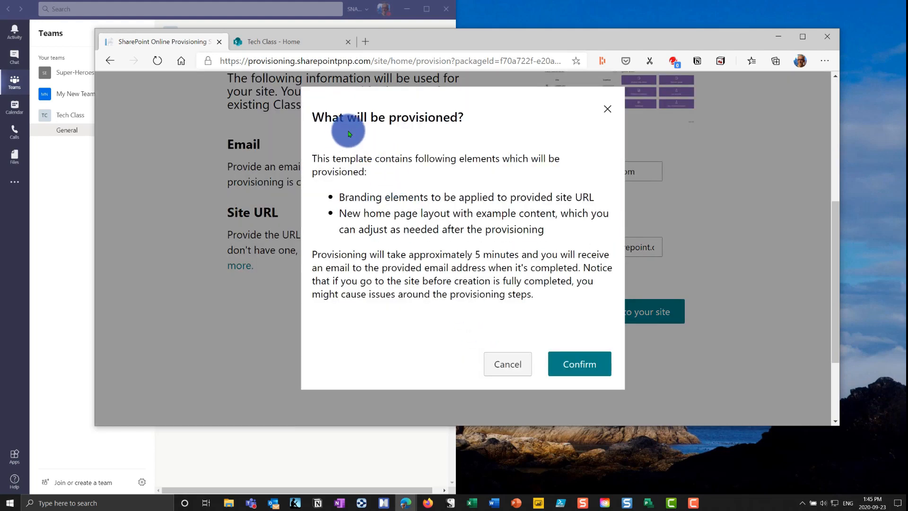
pyautogui.click(586, 368)
# Check the provisioning details and follow the Tech Class site's provisioning status until it finishes
pyautogui.scroll(-1, 430, 320)
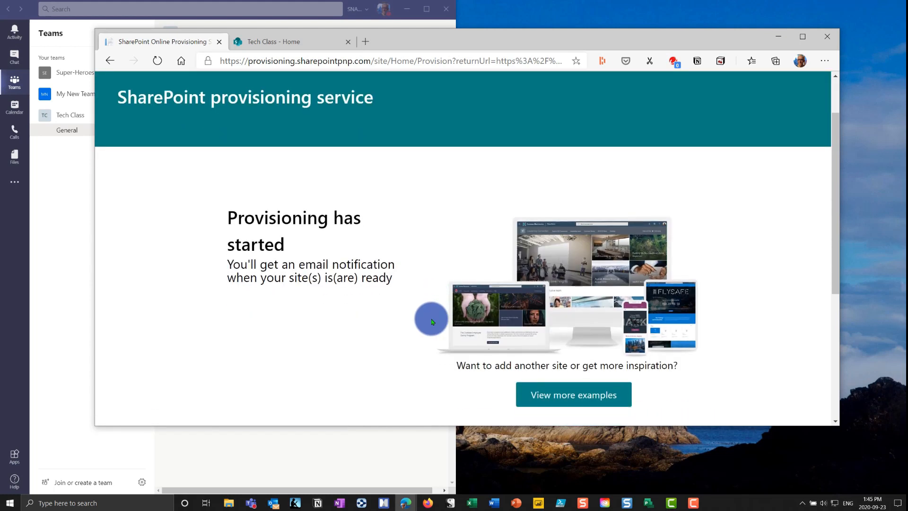
pyautogui.scroll(-1, 431, 322)
pyautogui.scroll(-1, 321, 265)
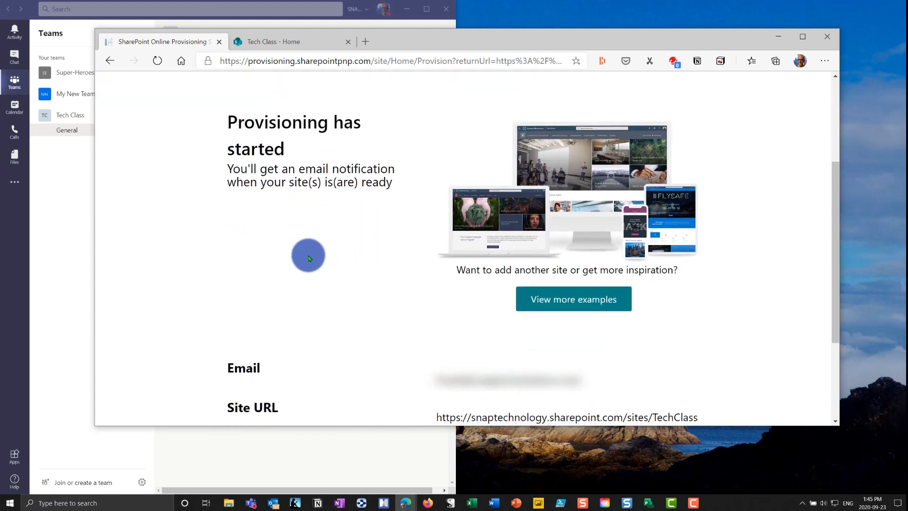
pyautogui.scroll(-2, 311, 255)
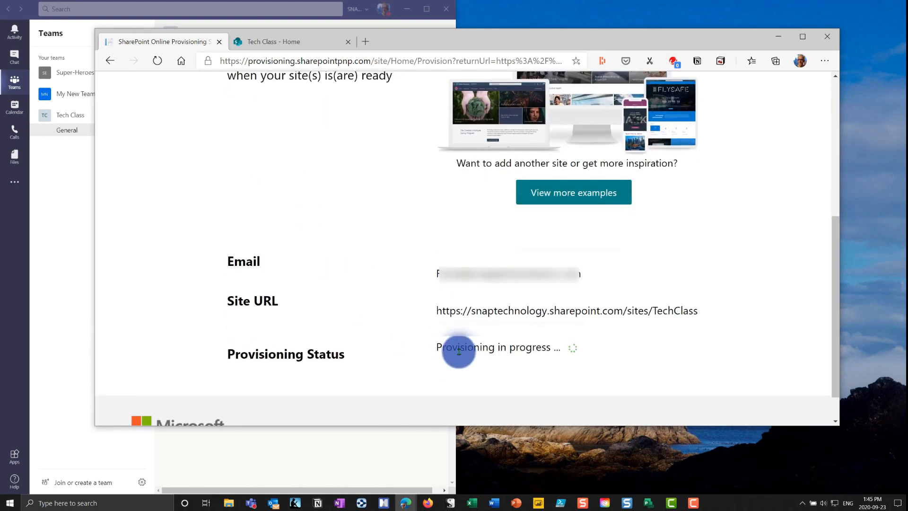
pyautogui.scroll(-1, 458, 353)
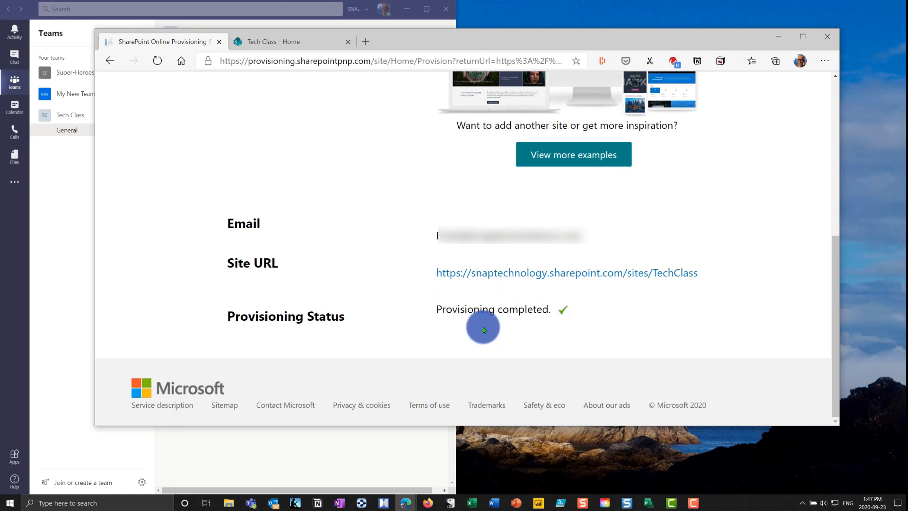
# Examine the Tech Class home page from the welcome banner to the teacher section, and view the choices for creating new site content
pyautogui.hotkey('ctrl', 'Tab')
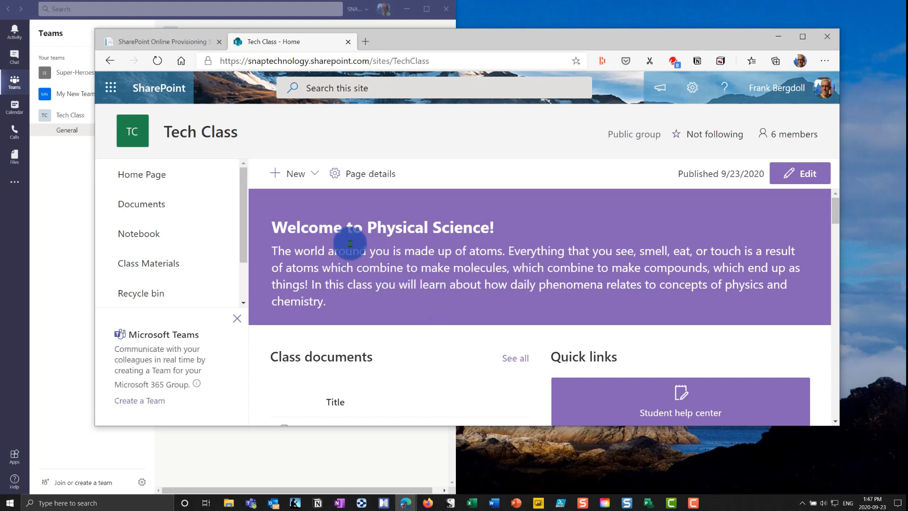
pyautogui.scroll(-1, 353, 248)
pyautogui.scroll(1, 357, 246)
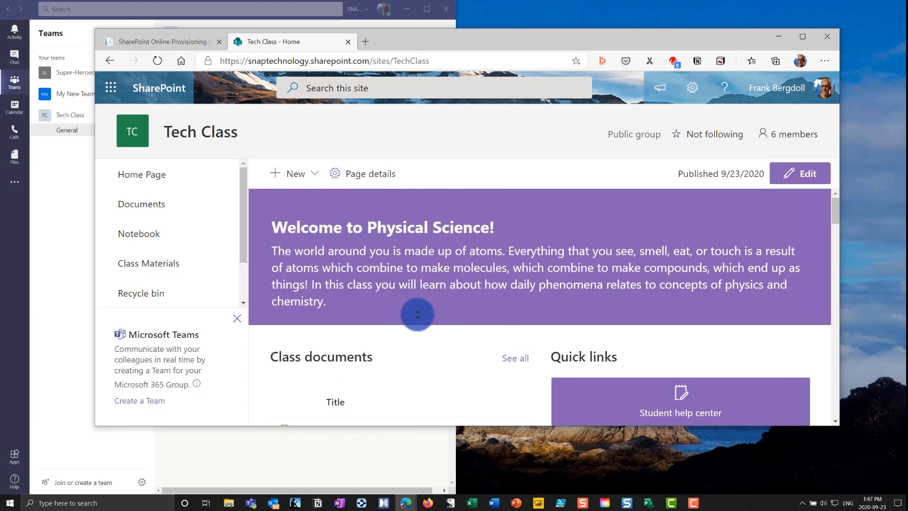
pyautogui.scroll(-3, 418, 316)
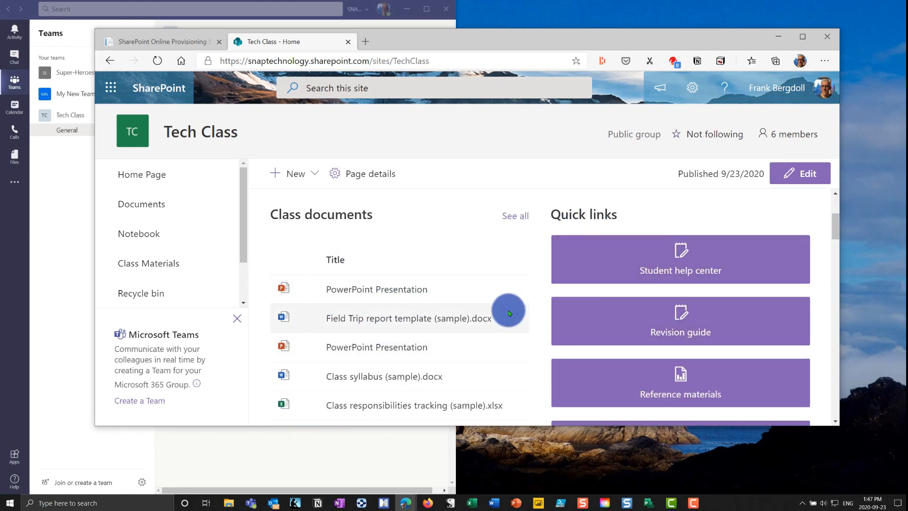
pyautogui.scroll(-8, 506, 310)
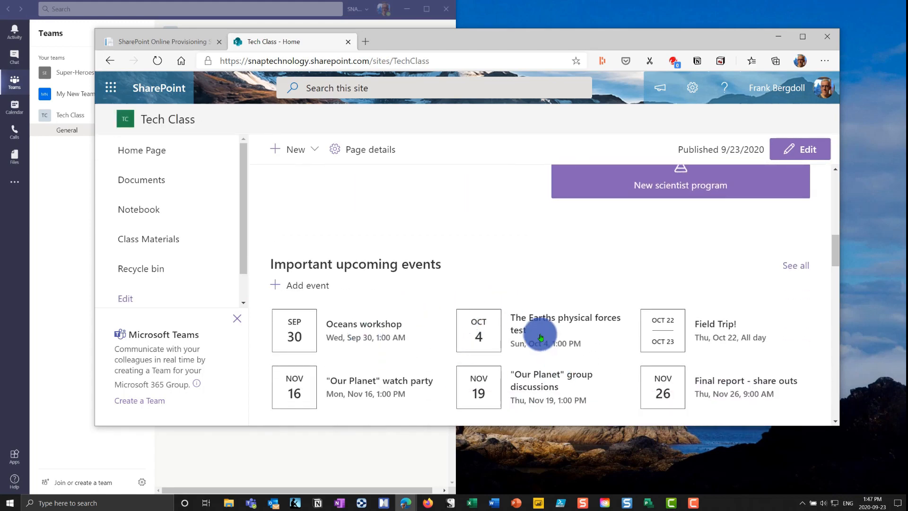
pyautogui.scroll(-5, 510, 331)
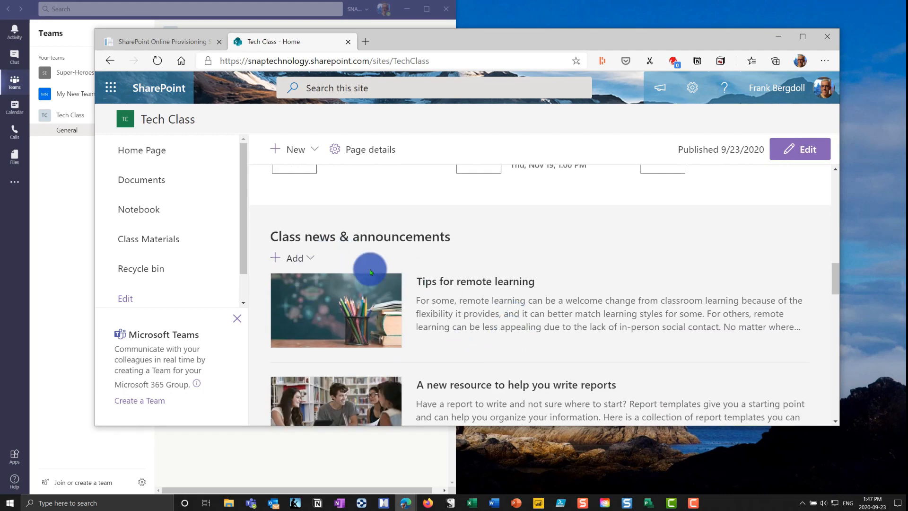
pyautogui.scroll(-5, 371, 272)
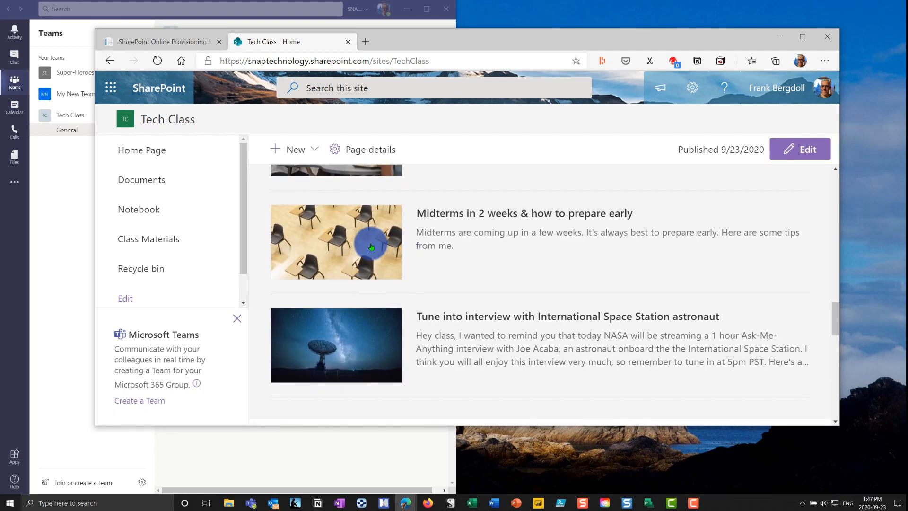
pyautogui.scroll(-3, 435, 270)
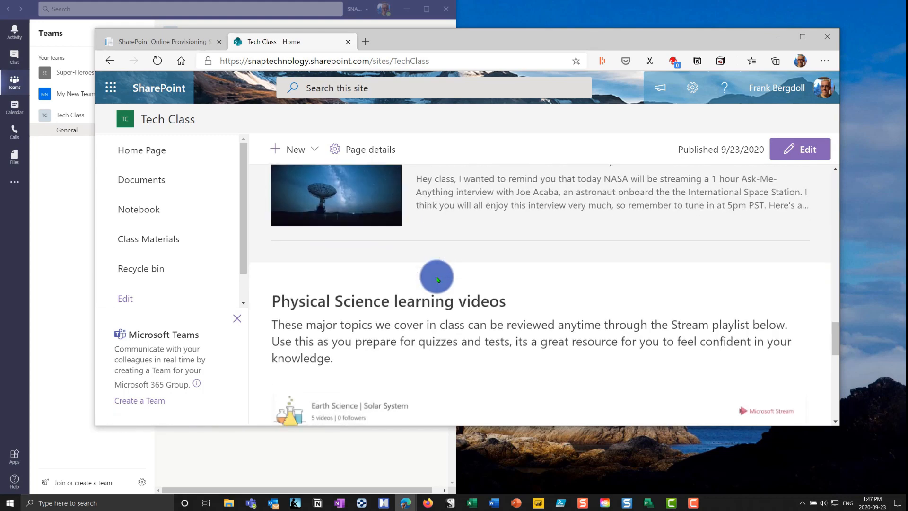
pyautogui.scroll(-2, 440, 274)
pyautogui.scroll(-3, 419, 282)
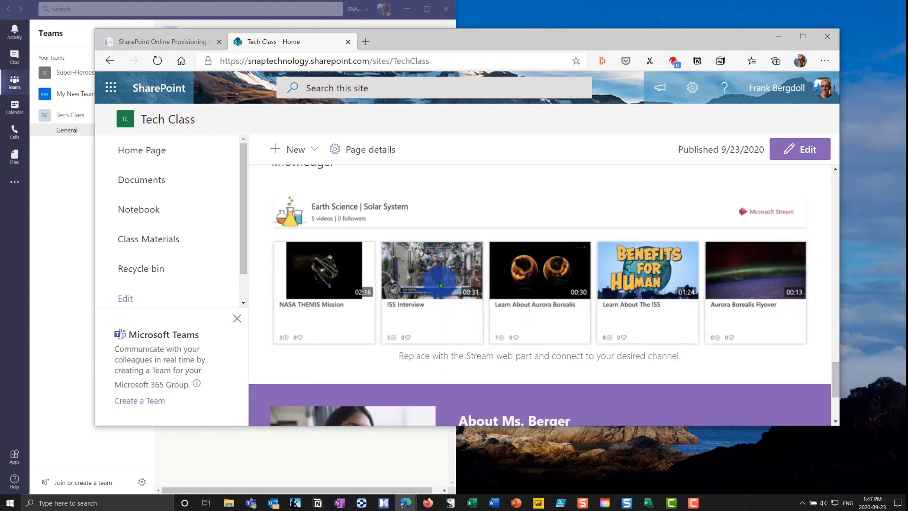
pyautogui.scroll(-3, 443, 329)
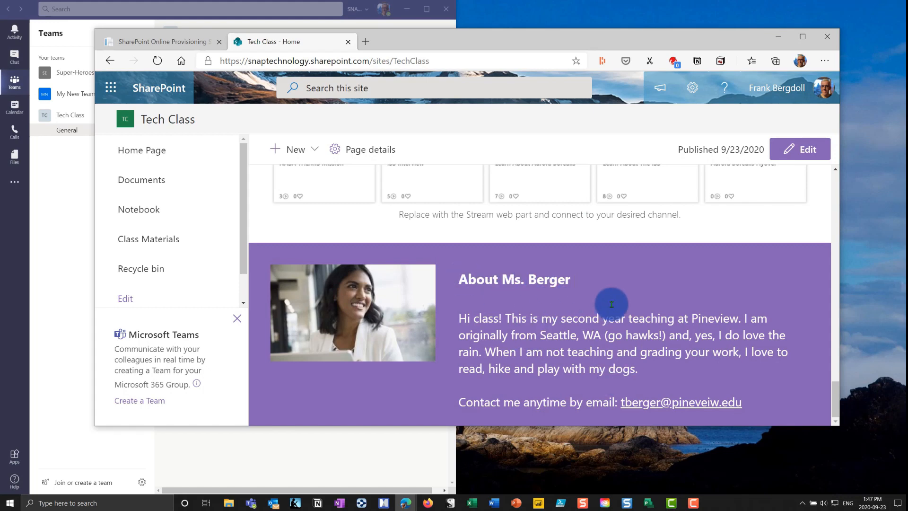
pyautogui.scroll(4, 615, 303)
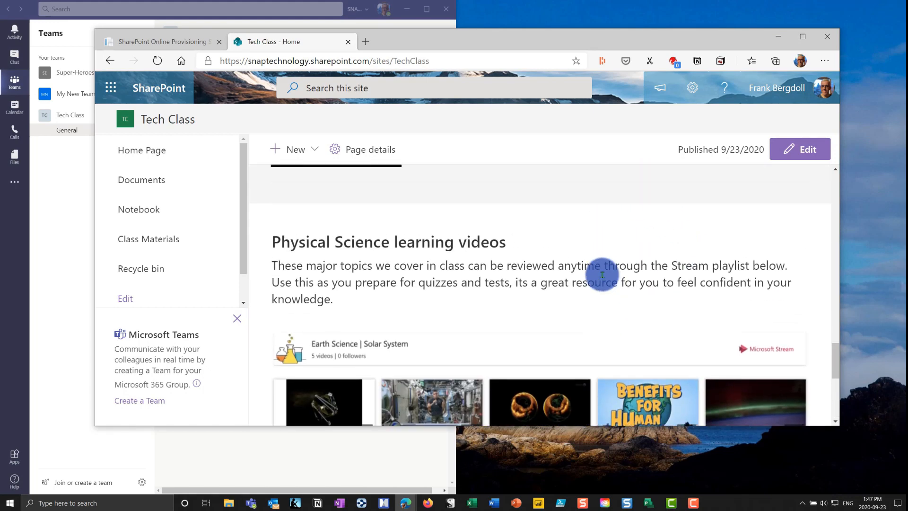
pyautogui.scroll(8, 597, 289)
pyautogui.scroll(10, 588, 279)
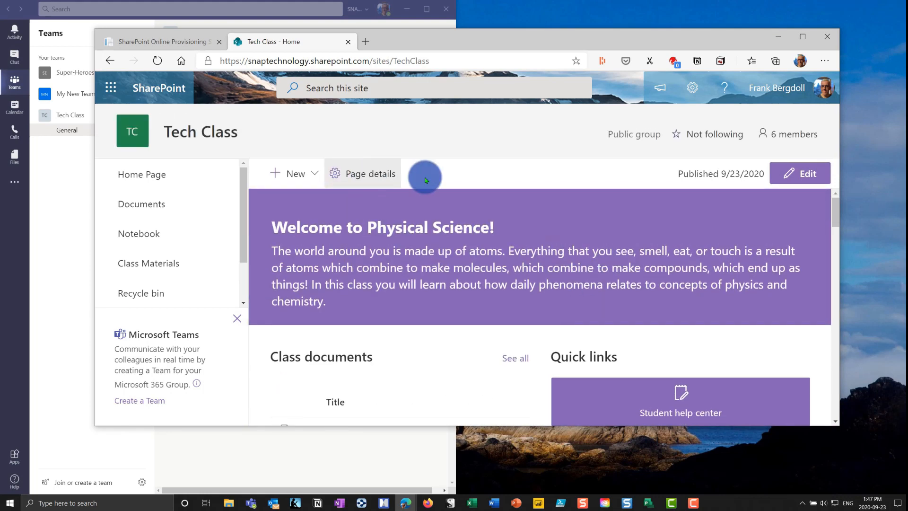
pyautogui.click(315, 175)
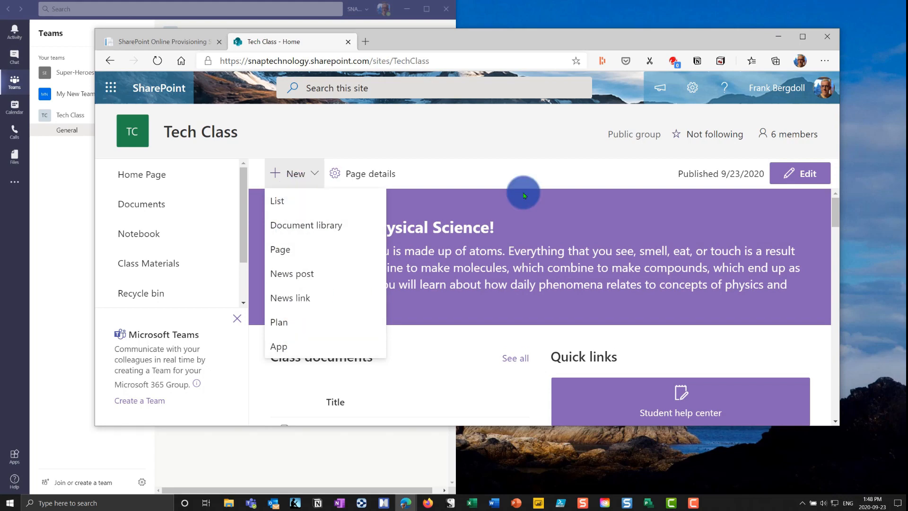
# Put the Tech Class home page into edit mode and change the banner heading to "Welcome to Tech Class!"
pyautogui.click(547, 168)
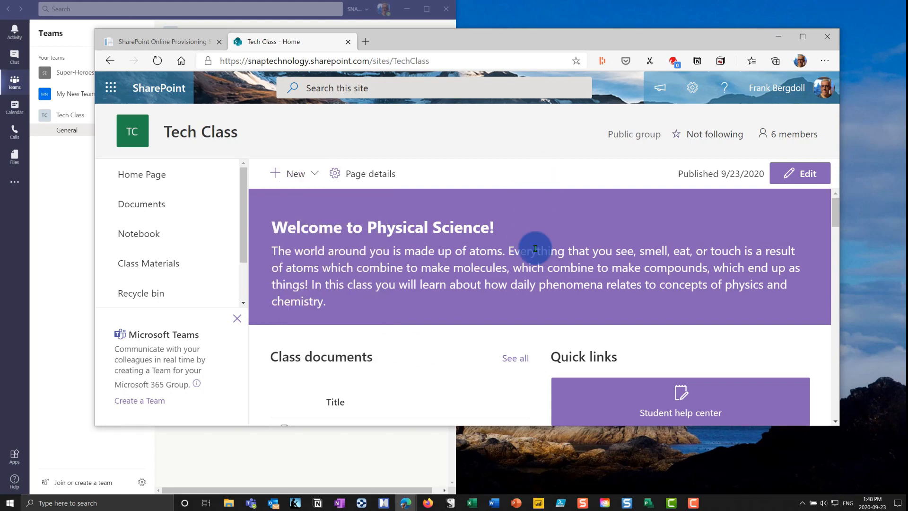
pyautogui.click(812, 174)
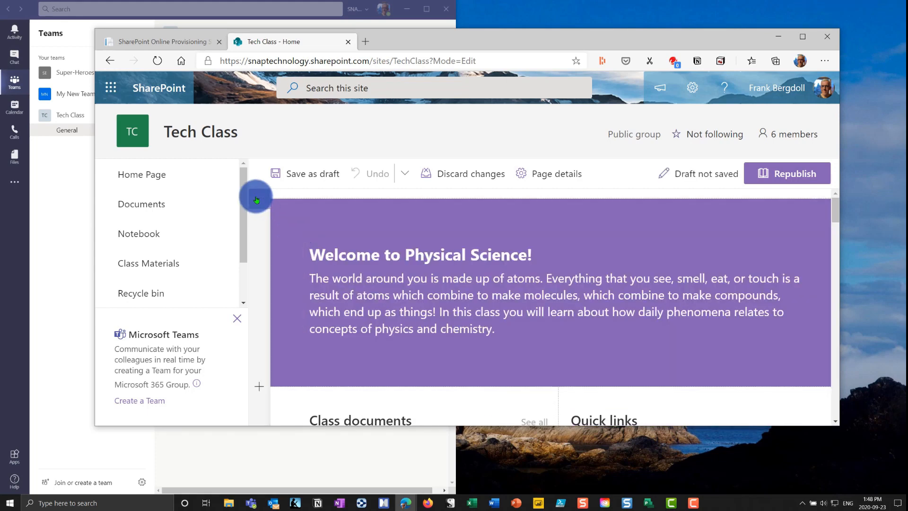
pyautogui.scroll(-3, 531, 331)
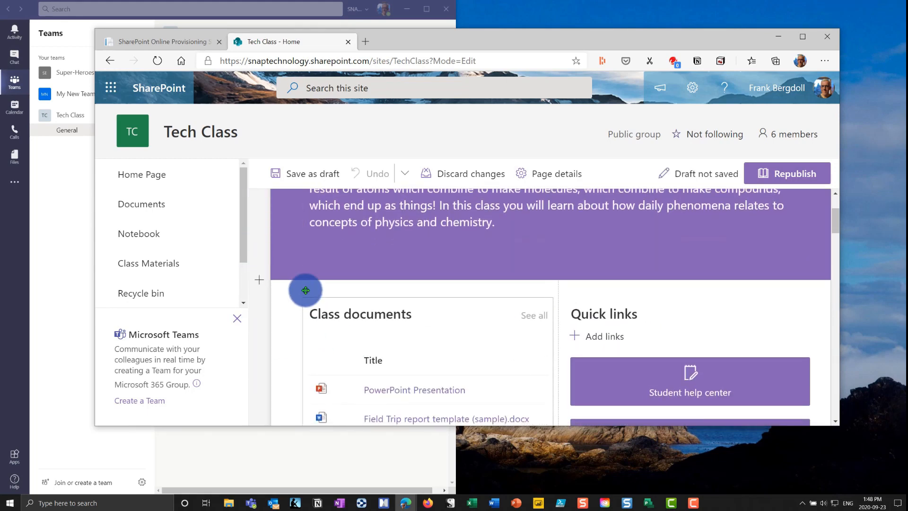
pyautogui.scroll(3, 473, 305)
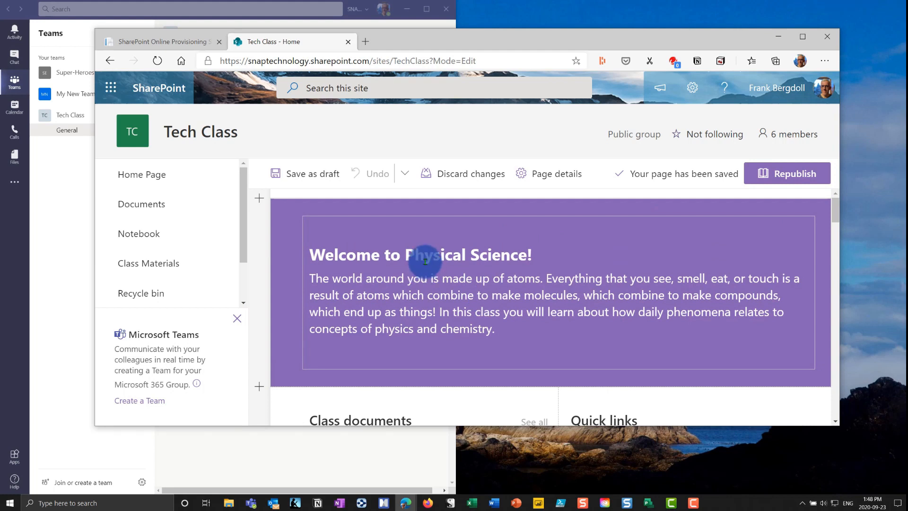
pyautogui.click(402, 264)
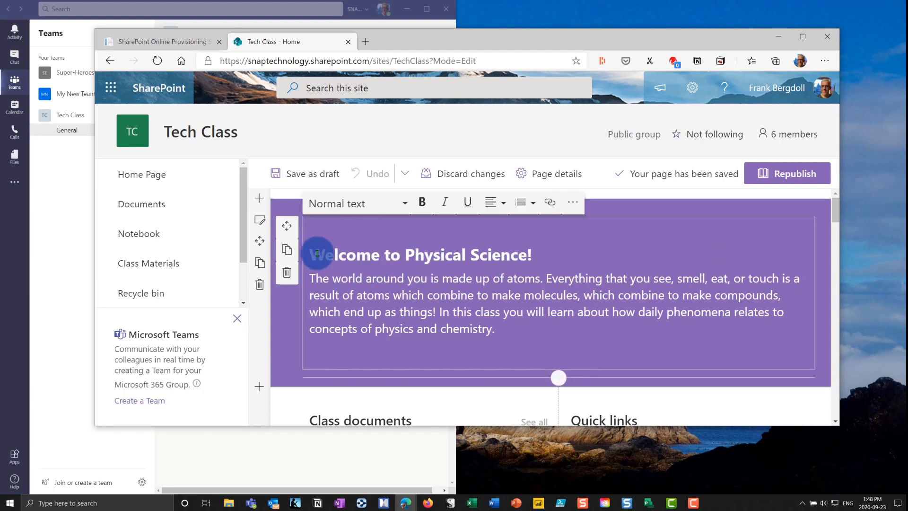
pyautogui.click(526, 256)
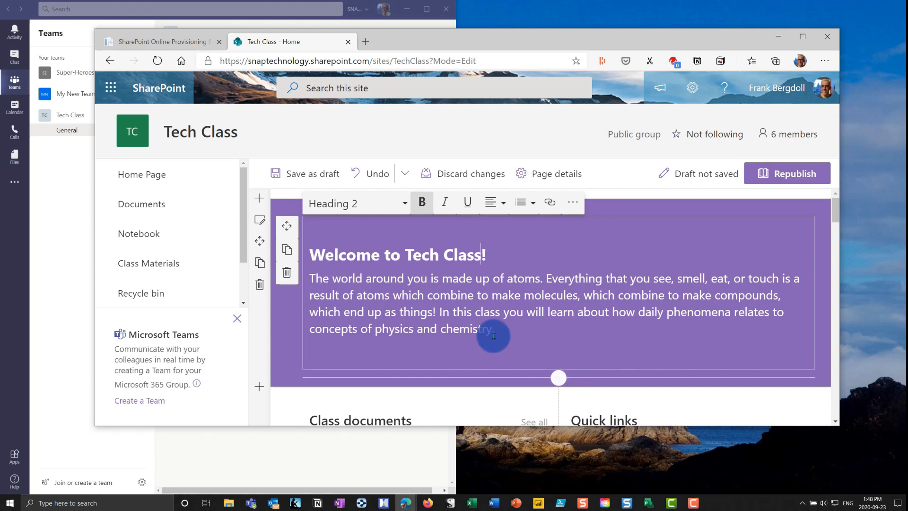
# Replace the paragraph below the banner heading with "This is an amazing Tech Class"
pyautogui.moveTo(493, 333); pyautogui.dragTo(492, 353)
pyautogui.click(316, 278)
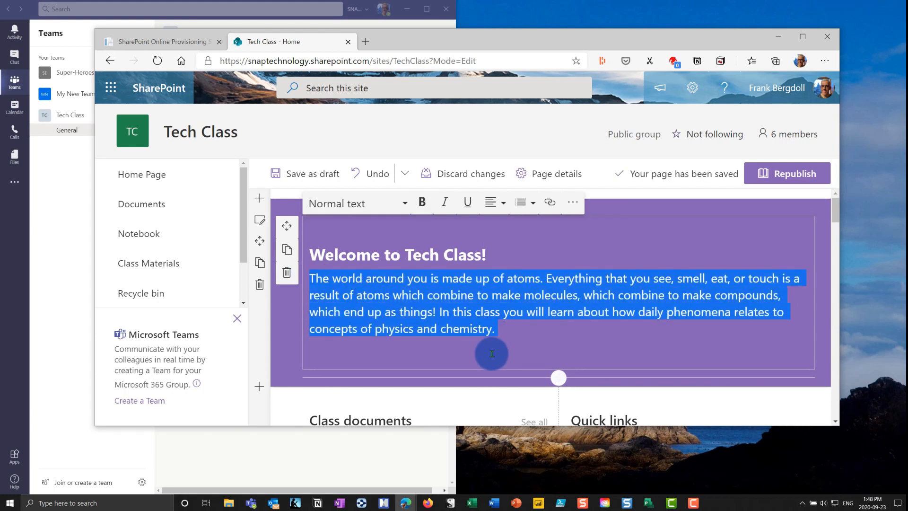
pyautogui.write('This is an amazing Tech Class')
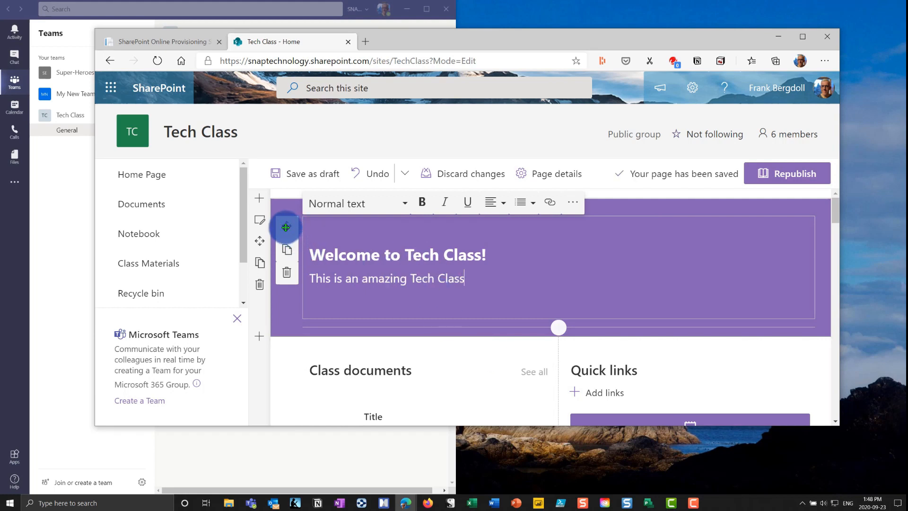
# View the link options for "Tech Class" in the banner paragraph and examine the text and table formatting options
pyautogui.moveTo(293, 242); pyautogui.dragTo(335, 297)
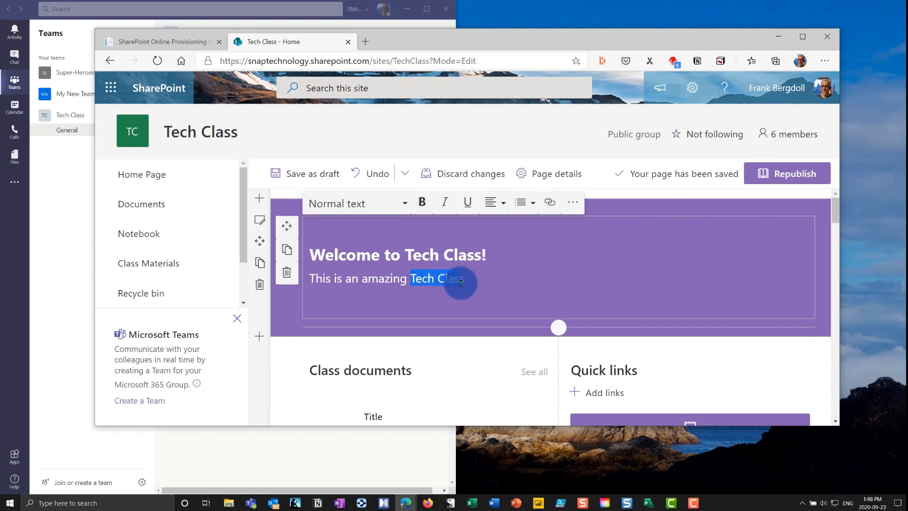
pyautogui.click(551, 205)
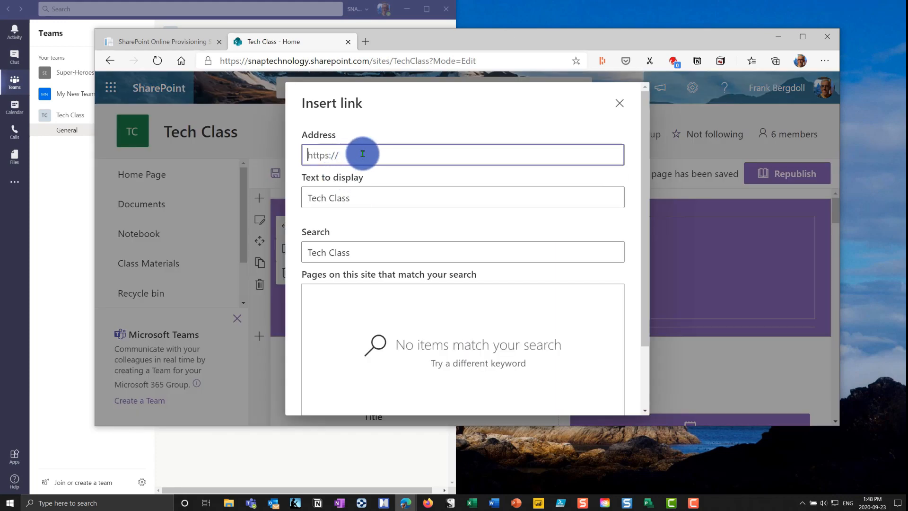
pyautogui.click(616, 104)
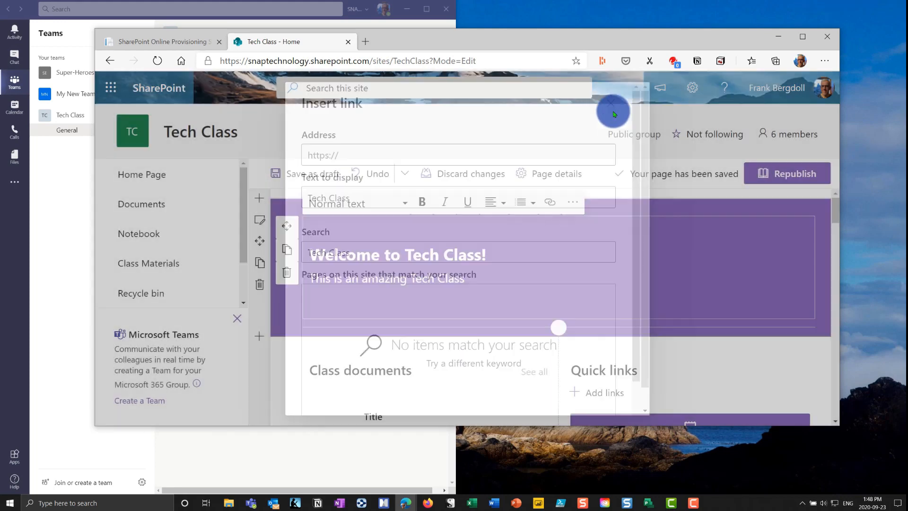
pyautogui.click(573, 204)
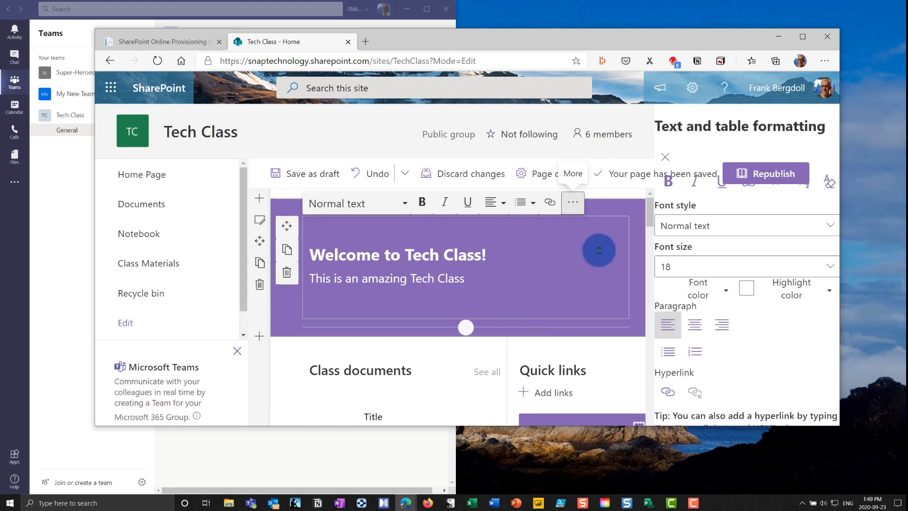
pyautogui.scroll(-3, 699, 283)
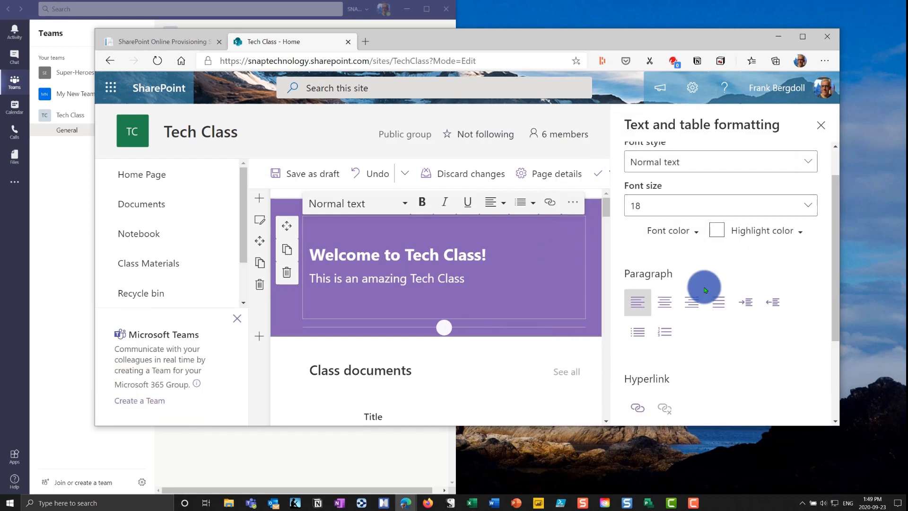
pyautogui.scroll(3, 701, 389)
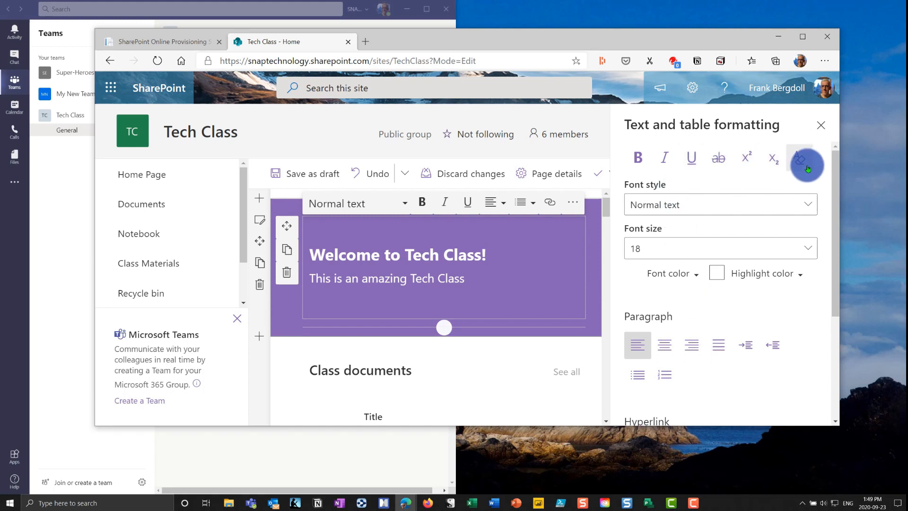
pyautogui.click(821, 124)
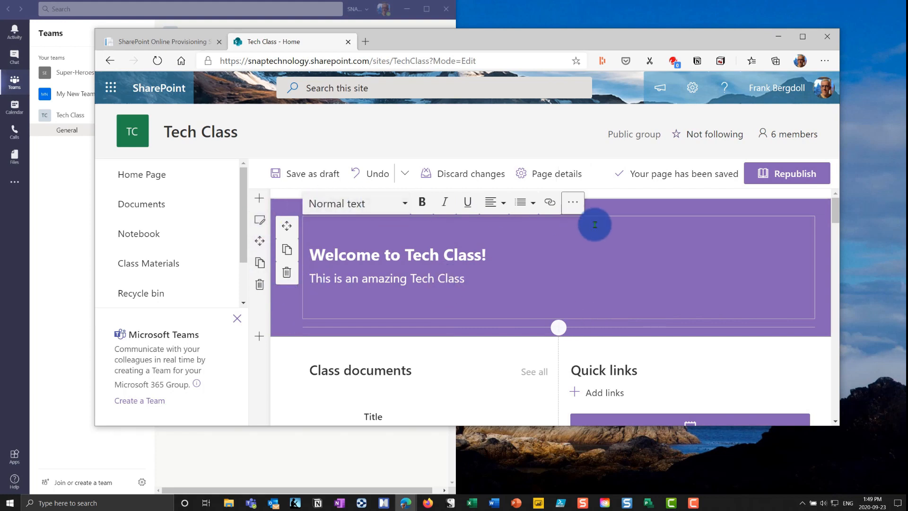
# Open the welcome section's settings and examine its column layout and background options
pyautogui.click(260, 242)
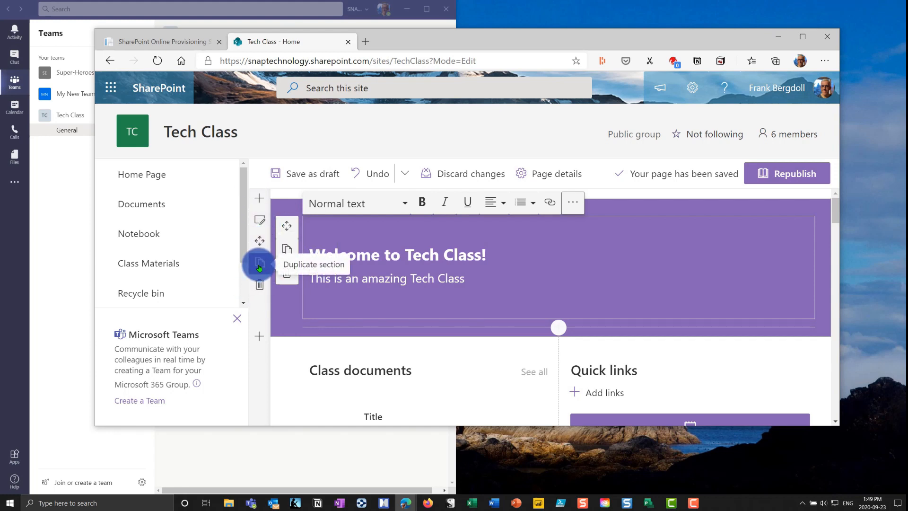
pyautogui.click(259, 266)
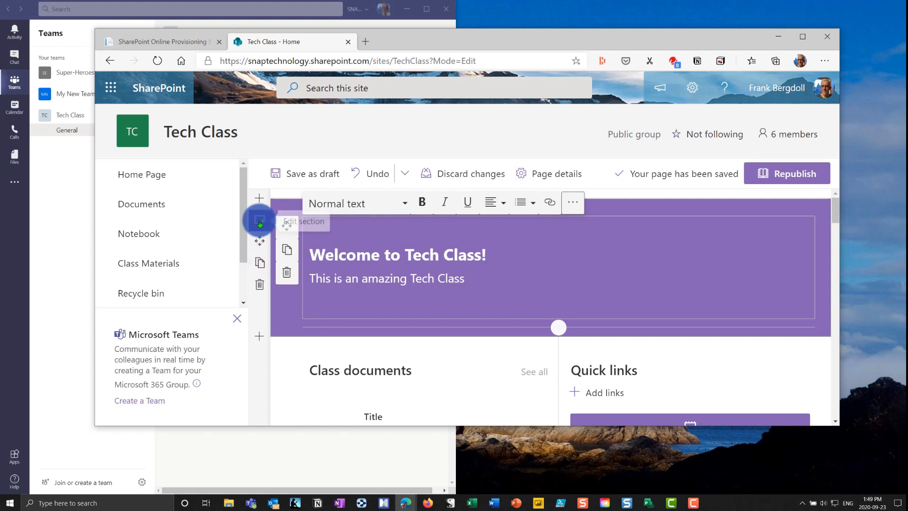
pyautogui.click(260, 222)
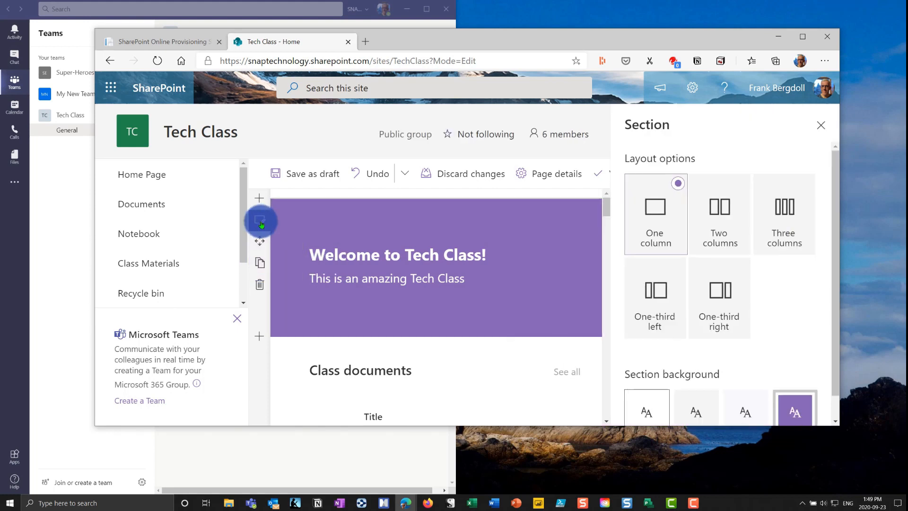
pyautogui.click(746, 237)
pyautogui.click(655, 204)
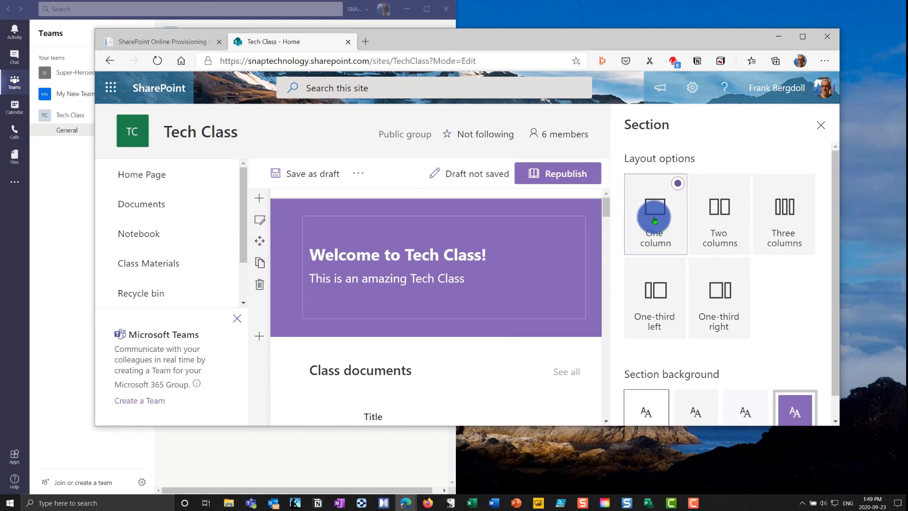
pyautogui.click(714, 208)
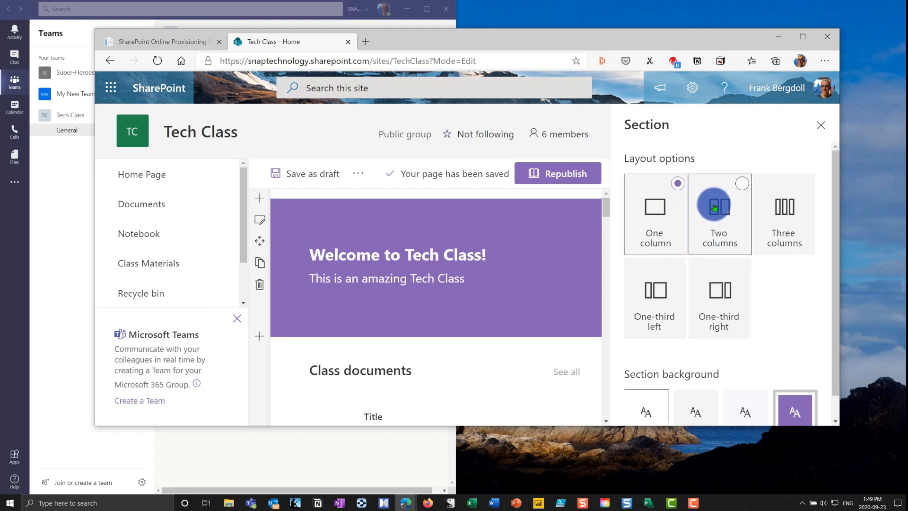
pyautogui.scroll(-1, 780, 294)
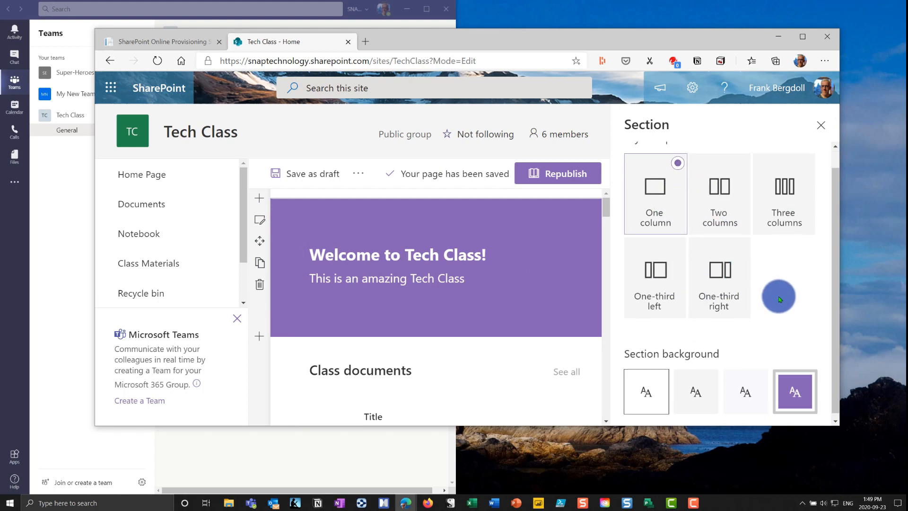
# Try the light tinted and white backgrounds on the welcome section, restore the purple background, and close the section settings
pyautogui.click(774, 390)
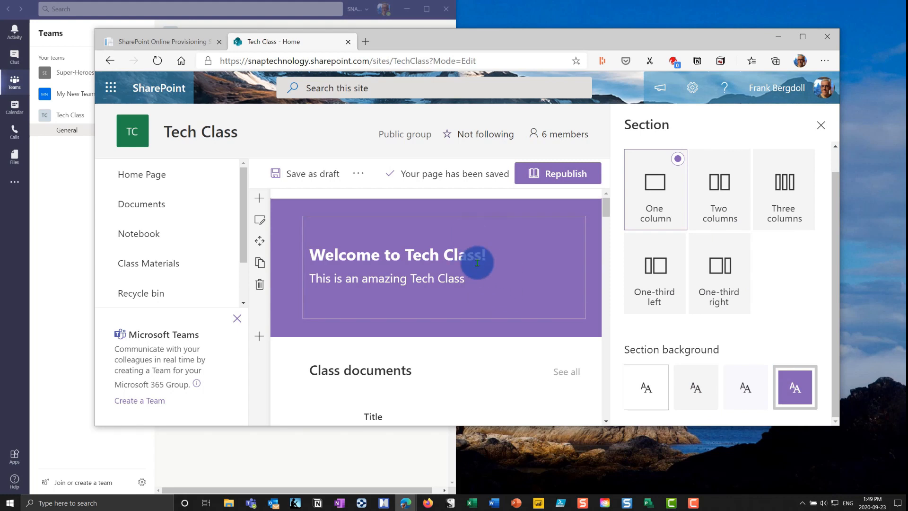
pyautogui.click(746, 391)
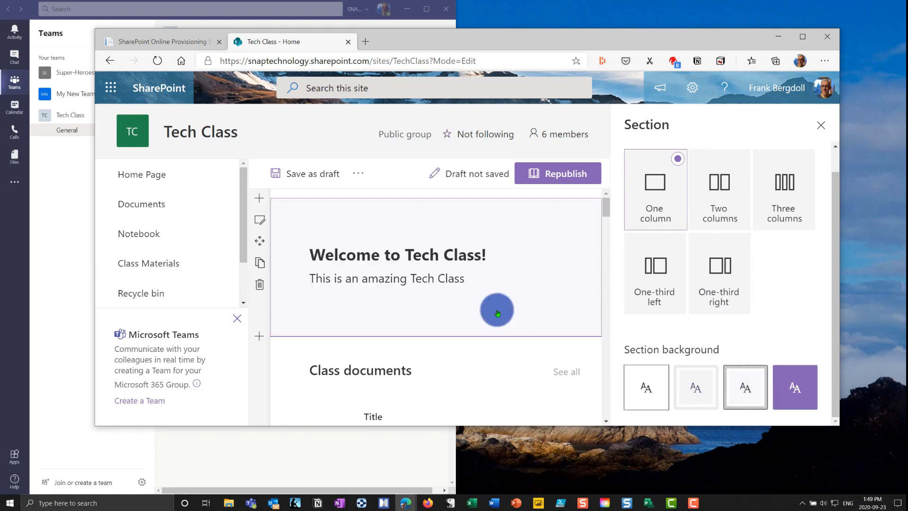
pyautogui.click(679, 381)
pyautogui.click(647, 388)
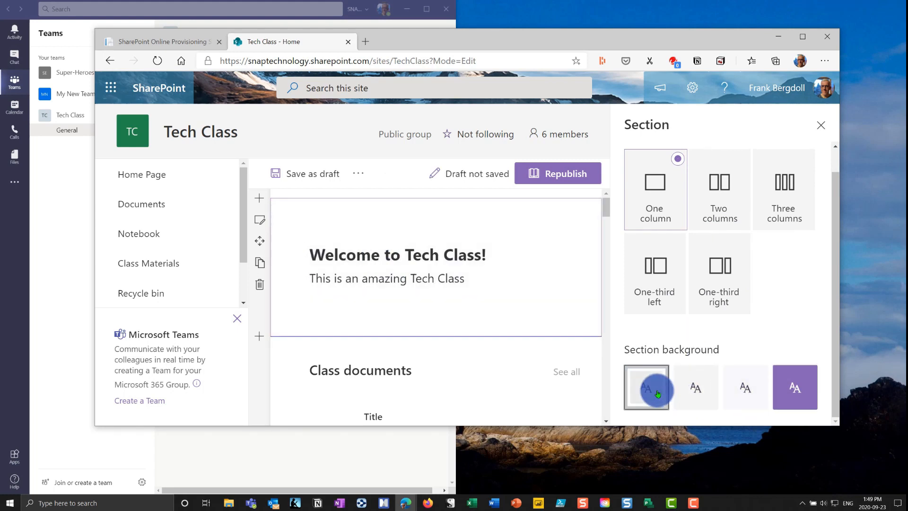
pyautogui.click(785, 392)
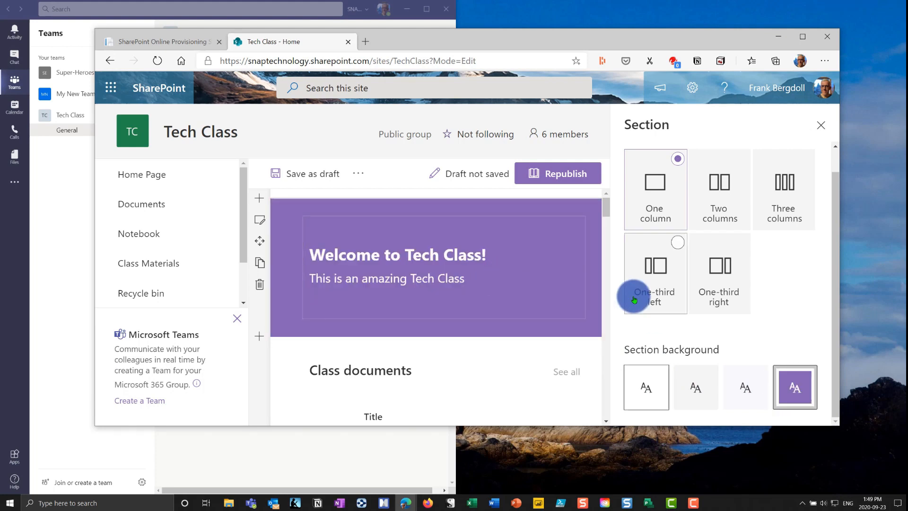
pyautogui.click(709, 176)
pyautogui.click(821, 124)
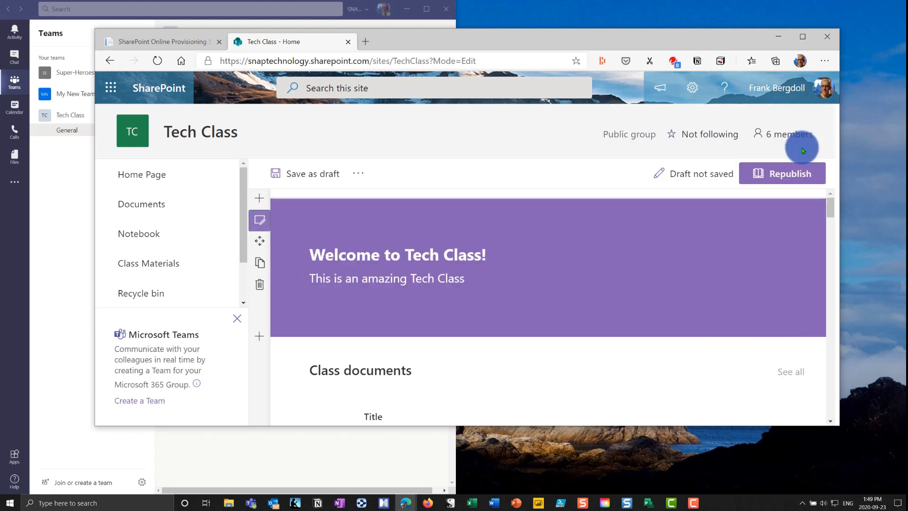
# Review the Class documents and Quick links web parts, and view the sources for adding a quick link without adding one
pyautogui.scroll(-1, 538, 306)
pyautogui.scroll(-1, 538, 306)
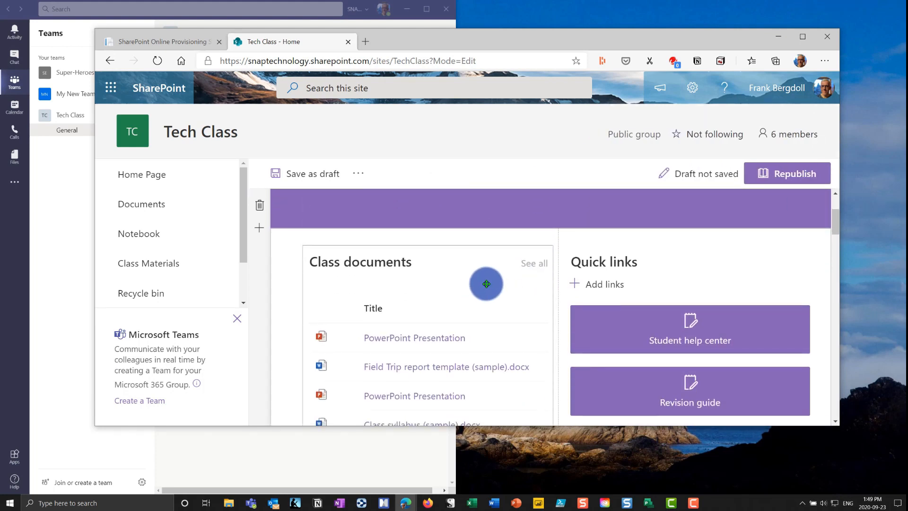
pyautogui.scroll(-1, 485, 282)
pyautogui.scroll(-1, 488, 264)
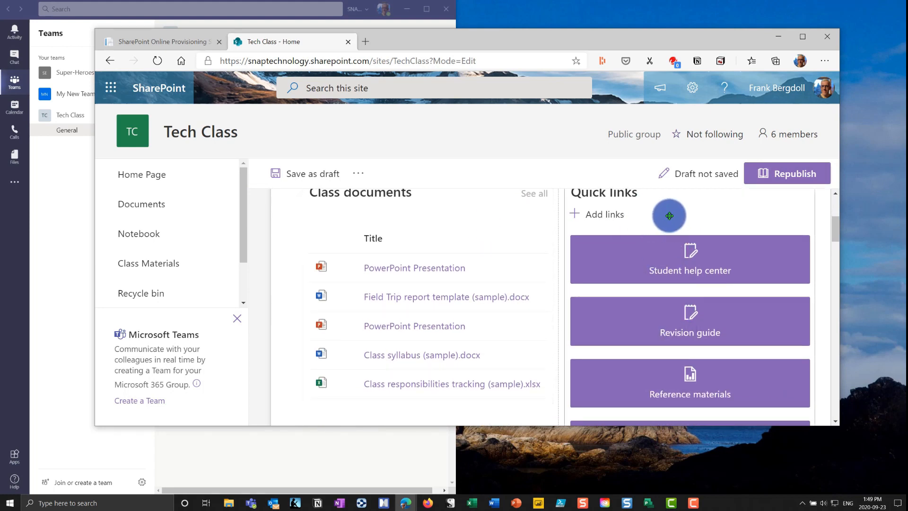
pyautogui.click(575, 214)
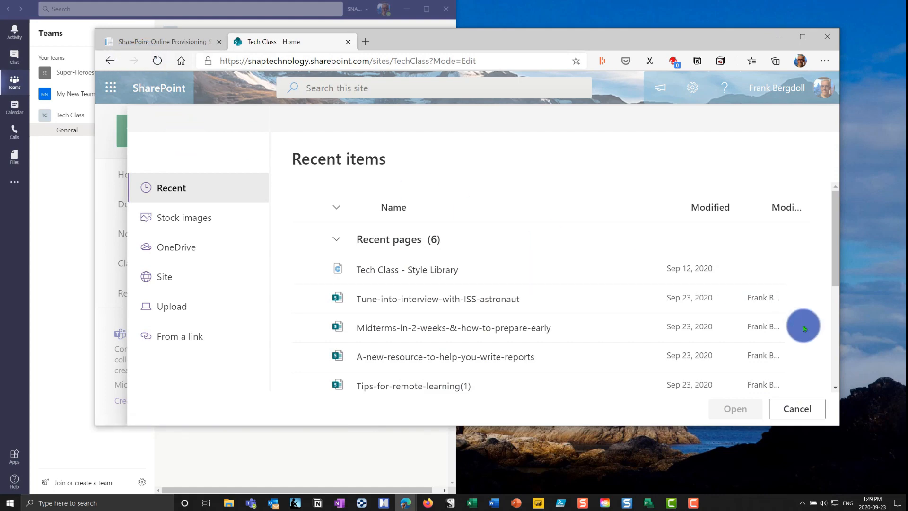
pyautogui.click(797, 408)
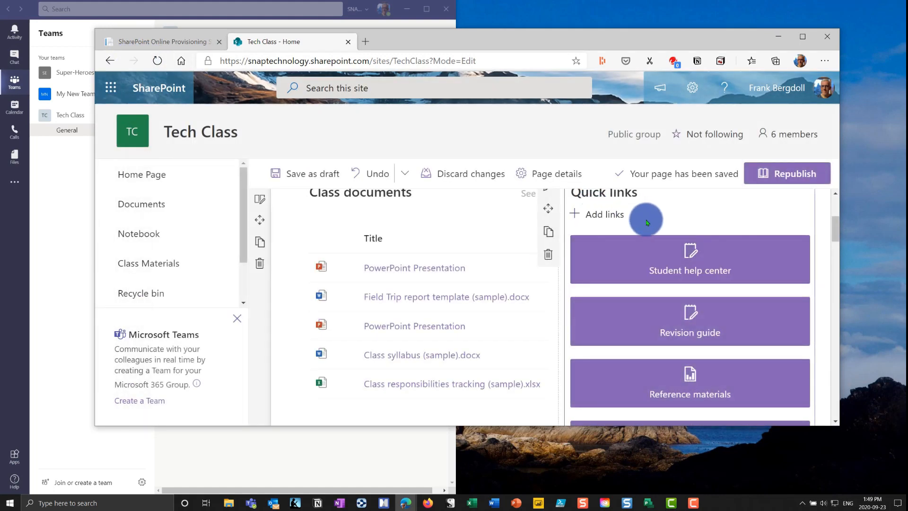
# Review the link sources for changing the Student help center quick link, including site libraries and stock images, without changing it
pyautogui.scroll(1, 635, 240)
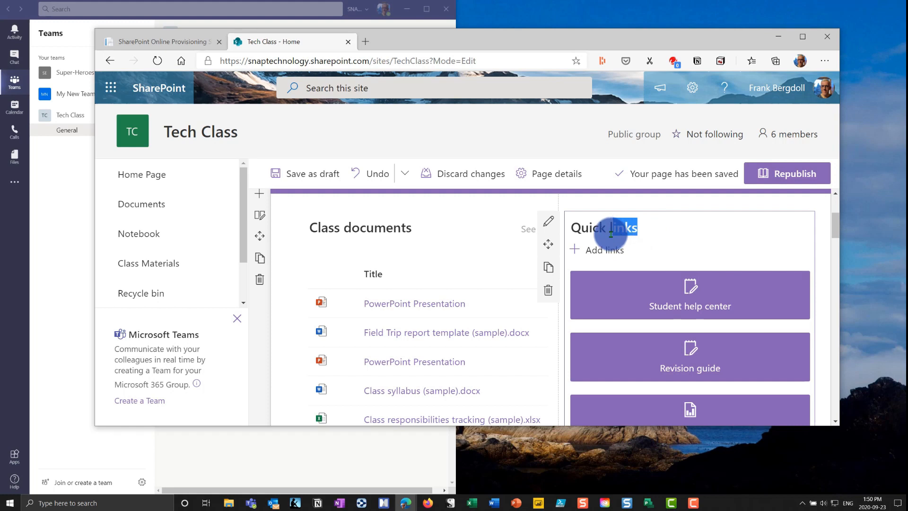
pyautogui.click(691, 291)
pyautogui.click(582, 306)
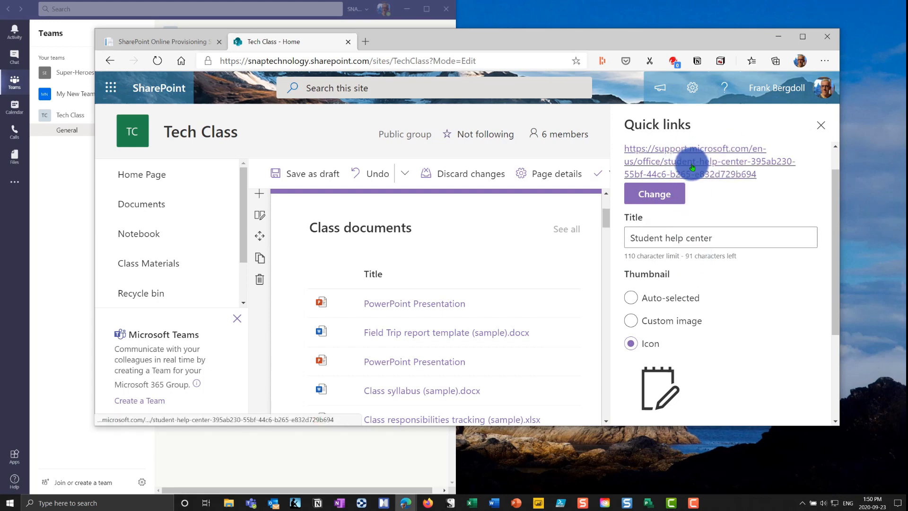
pyautogui.click(668, 199)
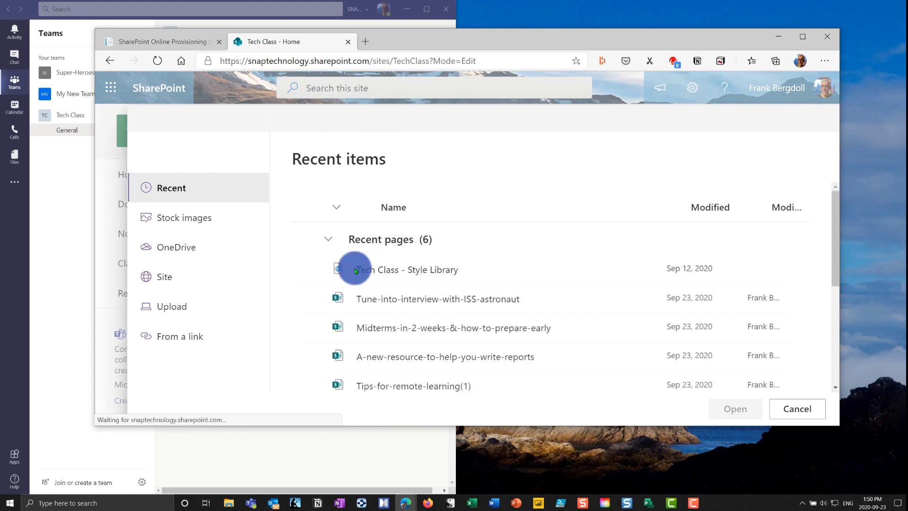
pyautogui.click(164, 279)
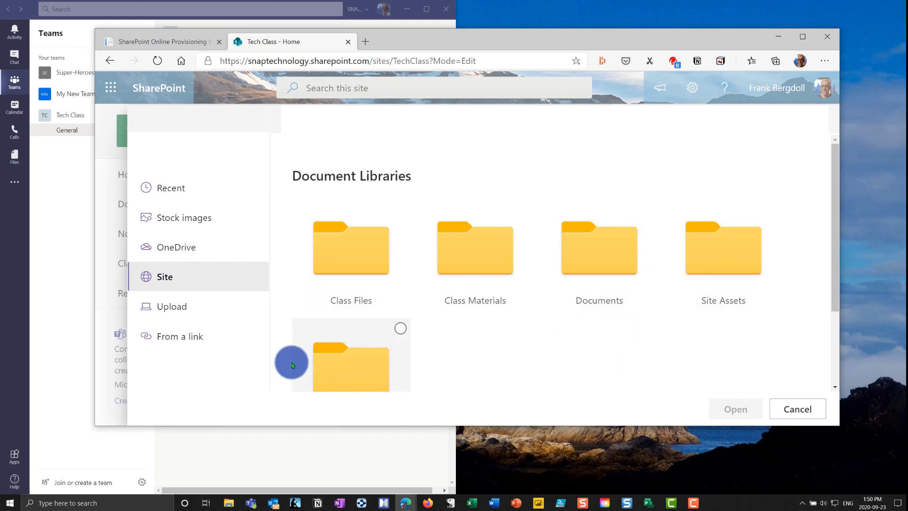
pyautogui.click(183, 339)
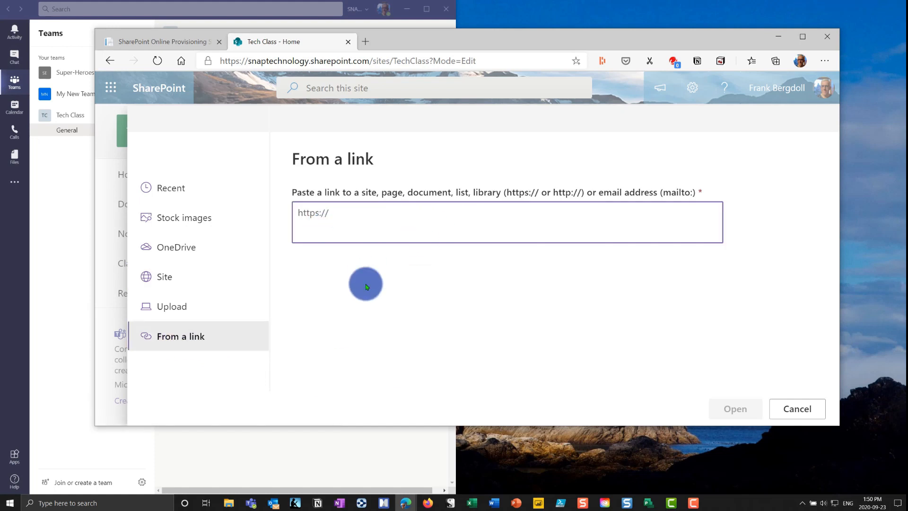
pyautogui.click(186, 223)
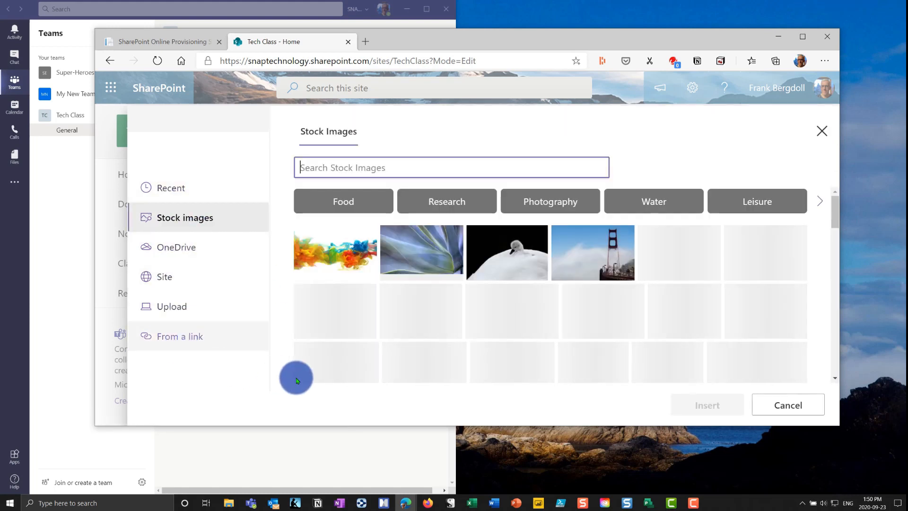
pyautogui.click(787, 405)
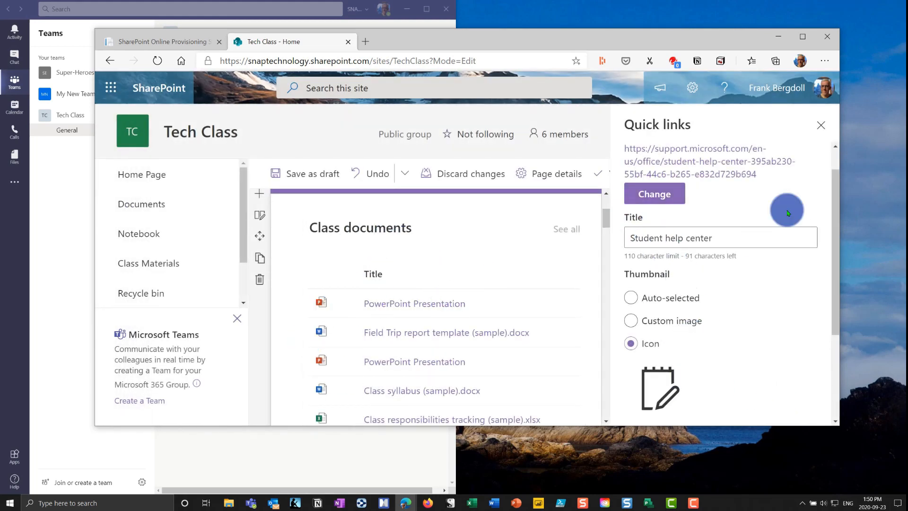
pyautogui.click(821, 126)
# Set the Class news & announcements section to a two-column layout and close the settings
pyautogui.scroll(-8, 588, 228)
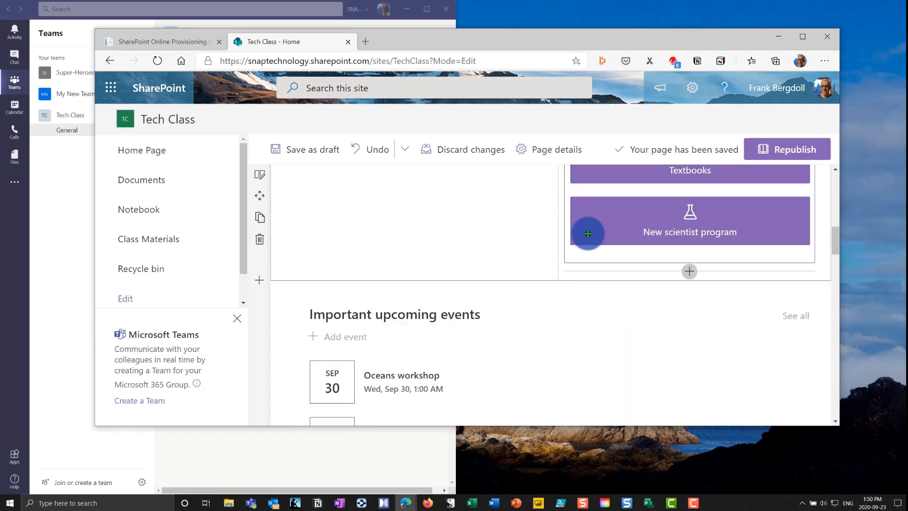
pyautogui.scroll(3, 662, 256)
pyautogui.scroll(5, 662, 256)
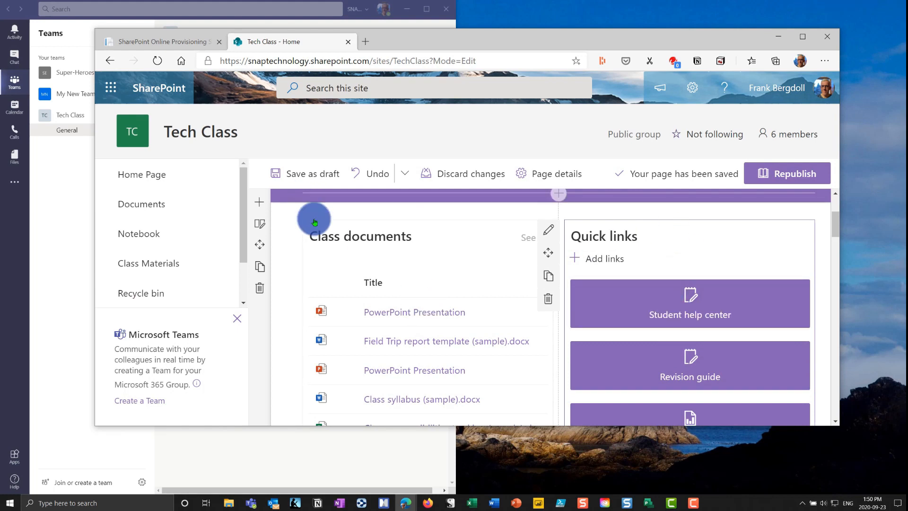
pyautogui.scroll(-1, 324, 243)
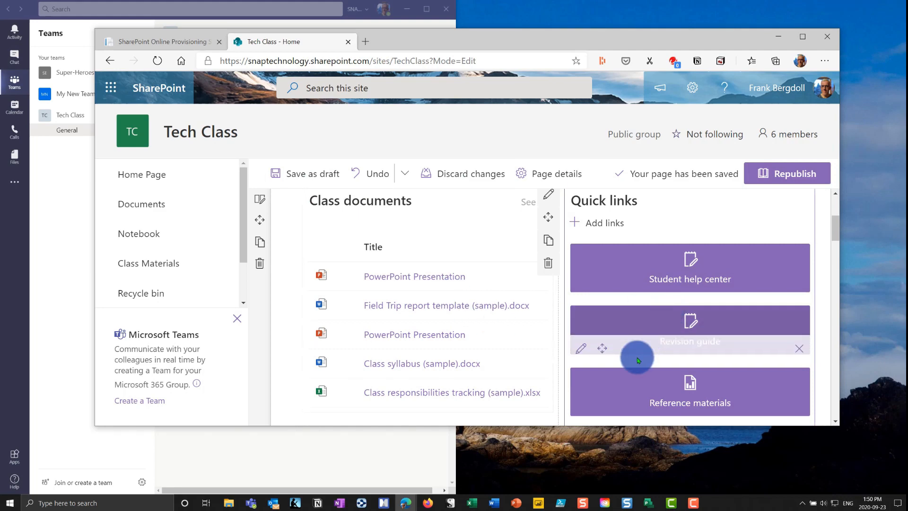
pyautogui.scroll(-15, 395, 283)
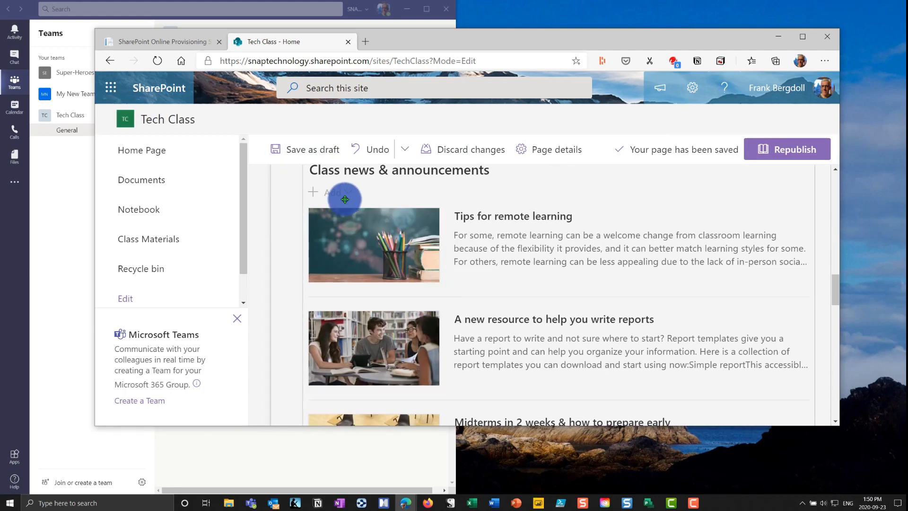
pyautogui.scroll(2, 430, 265)
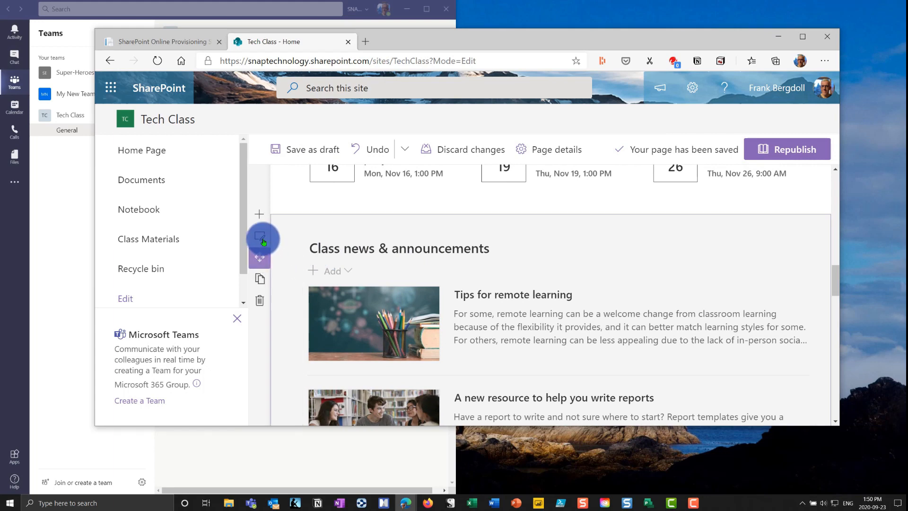
pyautogui.click(261, 240)
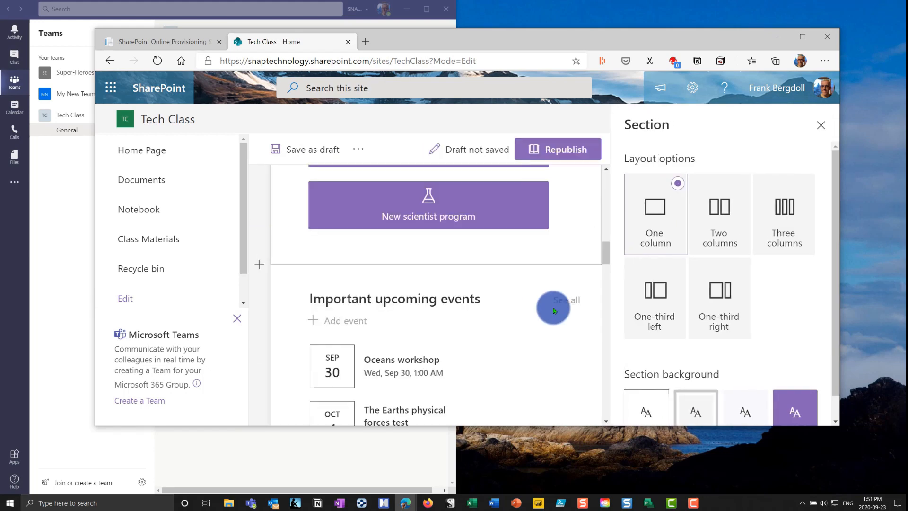
pyautogui.click(729, 224)
pyautogui.scroll(-1, 766, 299)
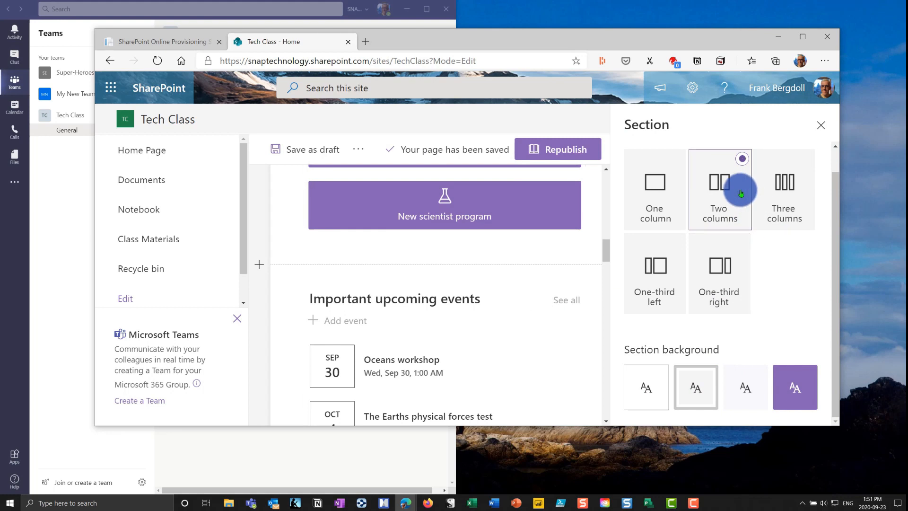
pyautogui.click(514, 324)
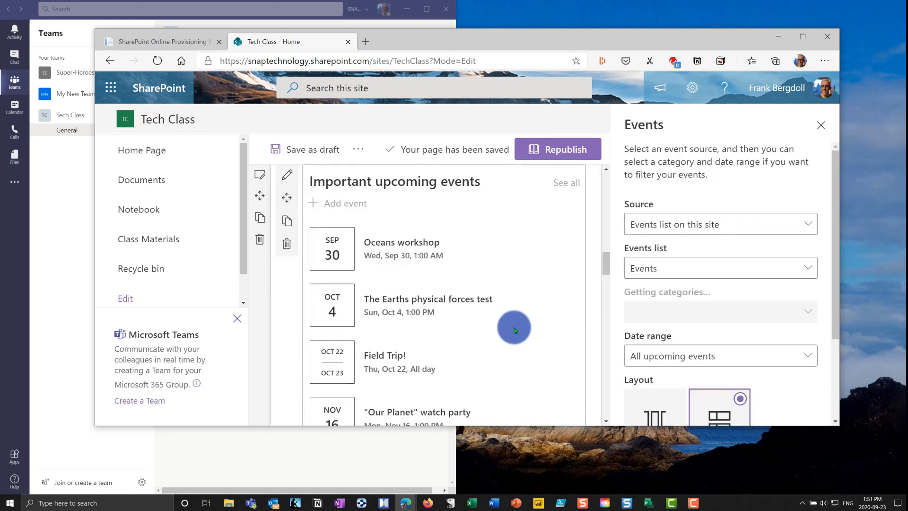
pyautogui.click(821, 125)
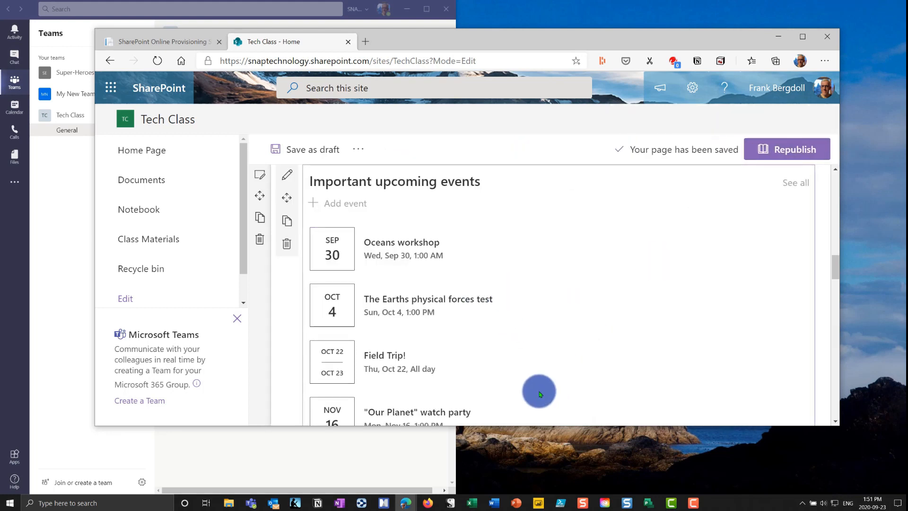
# Move the Class news & announcements web part into the right column of its section
pyautogui.scroll(-5, 486, 327)
pyautogui.scroll(-8, 487, 327)
pyautogui.scroll(4, 673, 277)
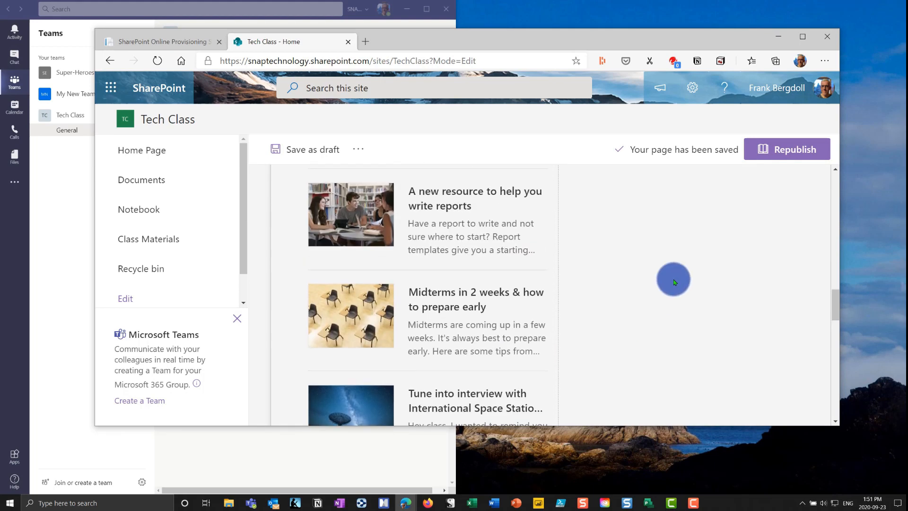
pyautogui.scroll(3, 506, 208)
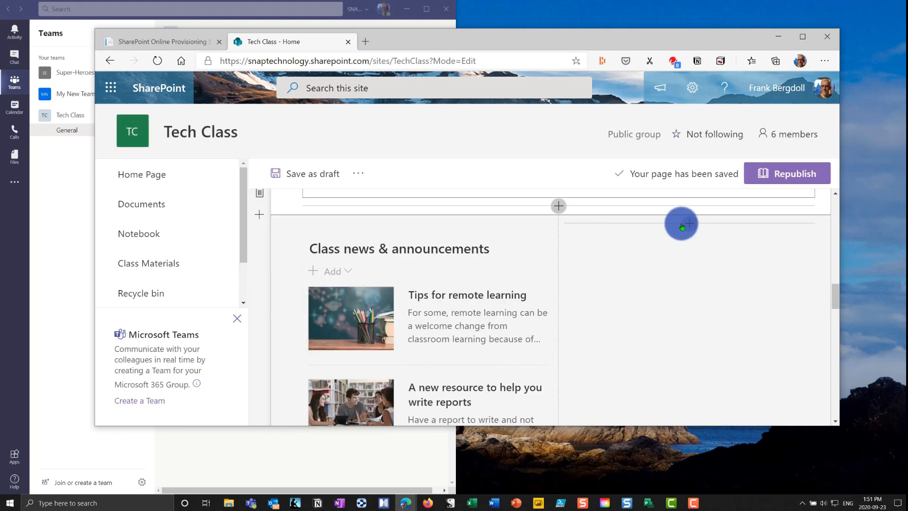
pyautogui.moveTo(385, 318); pyautogui.dragTo(636, 263)
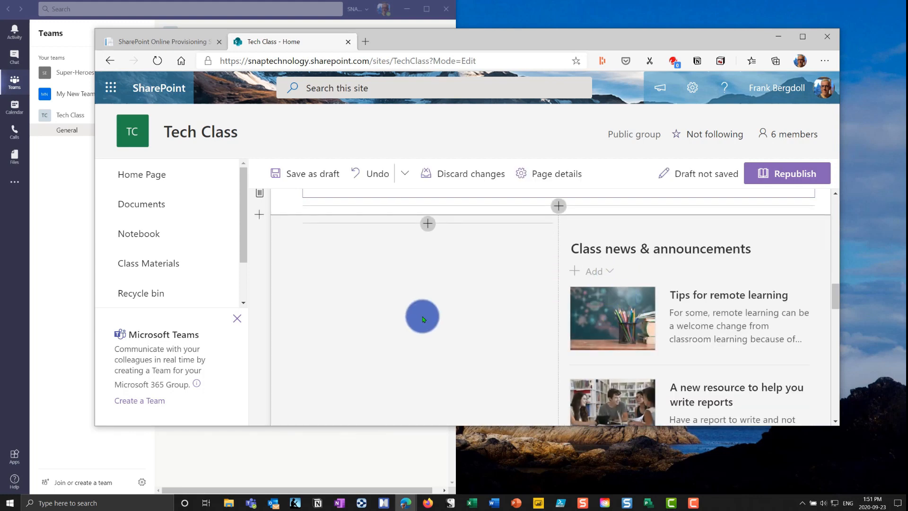
# Add a Countdown Timer web part to the empty column beside Class news & announcements
pyautogui.click(429, 225)
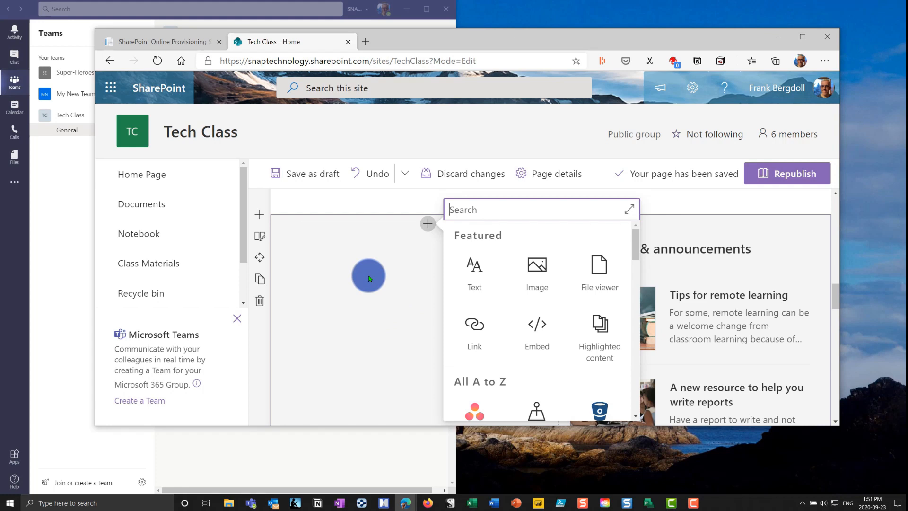
pyautogui.scroll(-3, 503, 255)
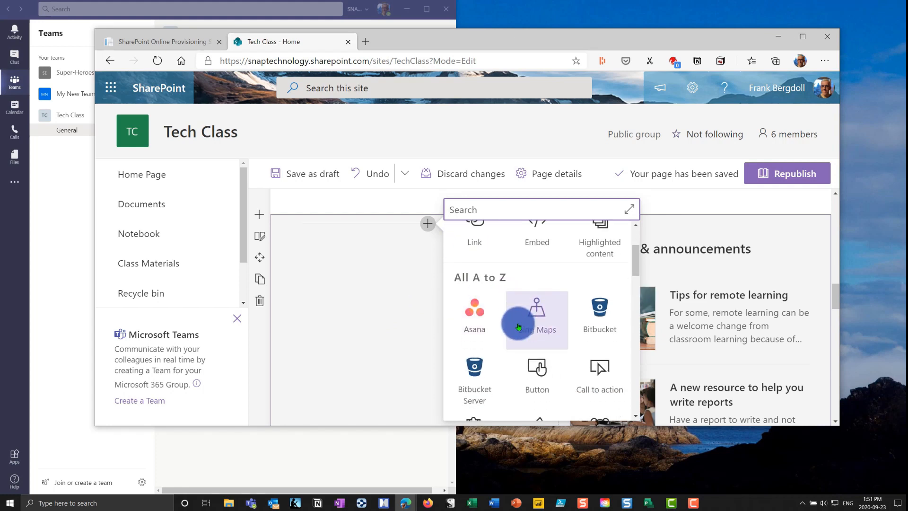
pyautogui.scroll(-10, 523, 326)
pyautogui.scroll(3, 518, 324)
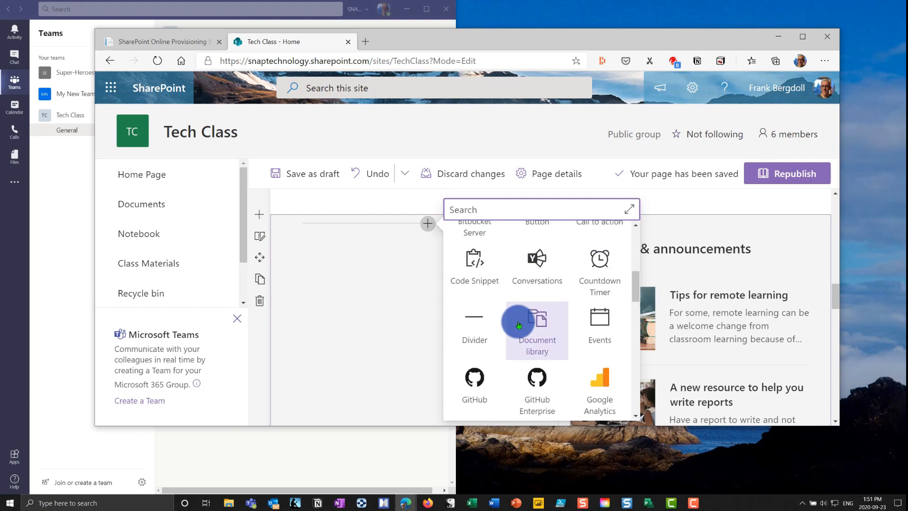
pyautogui.click(608, 279)
pyautogui.scroll(-6, 419, 255)
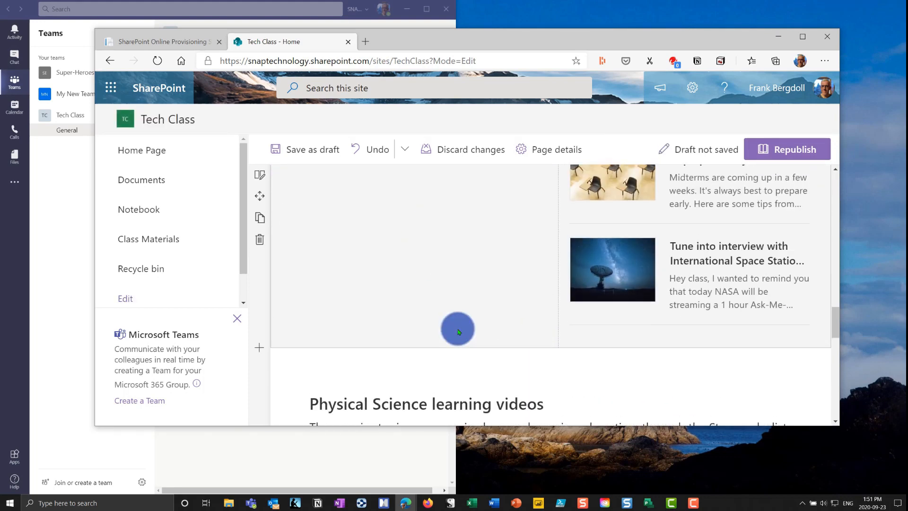
pyautogui.scroll(5, 426, 302)
pyautogui.scroll(2, 435, 278)
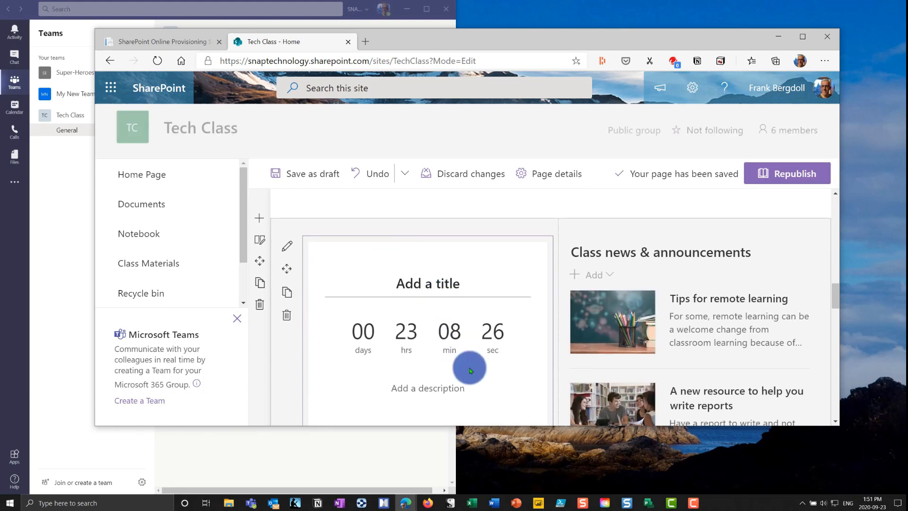
# Title the countdown timer "Time to the next TEST" and enter the description "You must write a test"
pyautogui.click(448, 284)
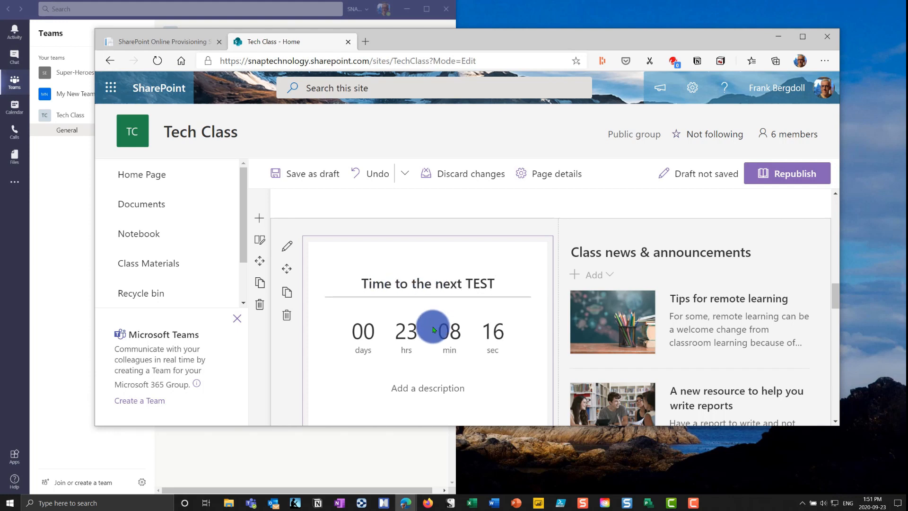
pyautogui.scroll(-2, 456, 333)
pyautogui.click(449, 322)
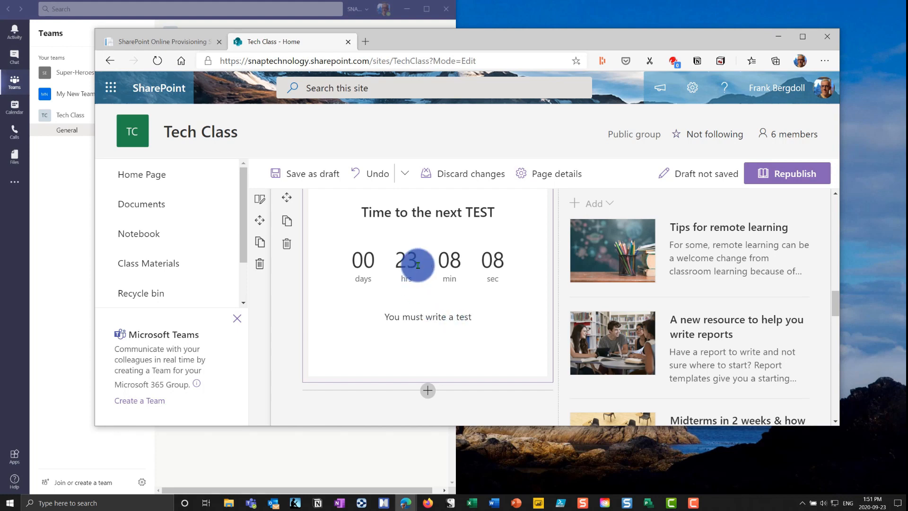
pyautogui.scroll(2, 353, 281)
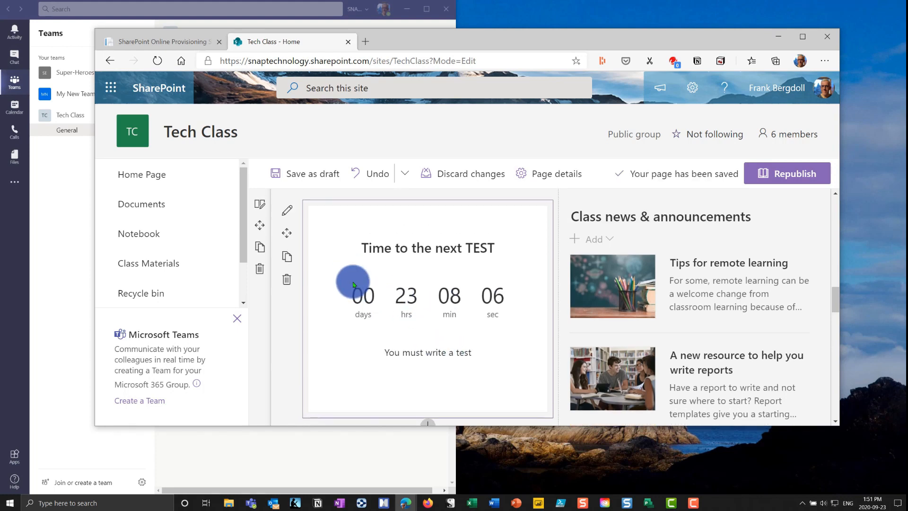
pyautogui.scroll(-1, 352, 281)
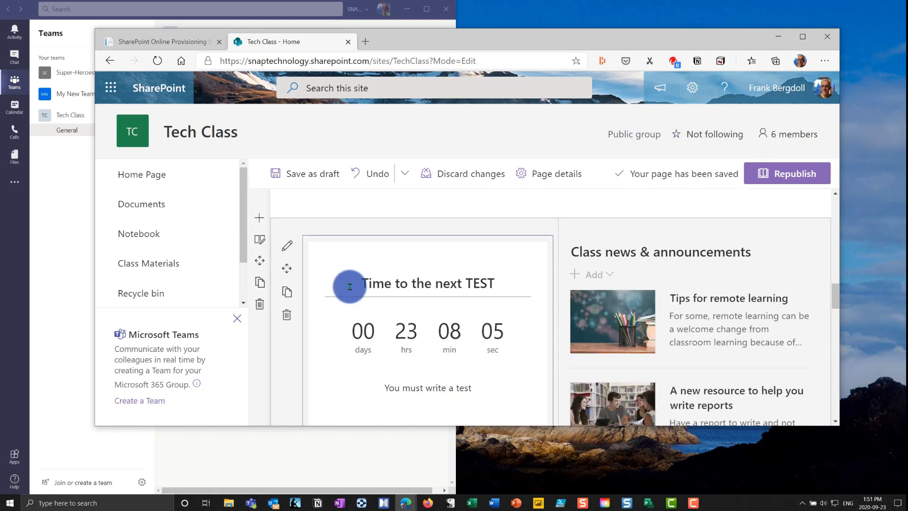
# Set the countdown timer's target to Fri Sep 25 2020 at 10:00 AM
pyautogui.click(287, 246)
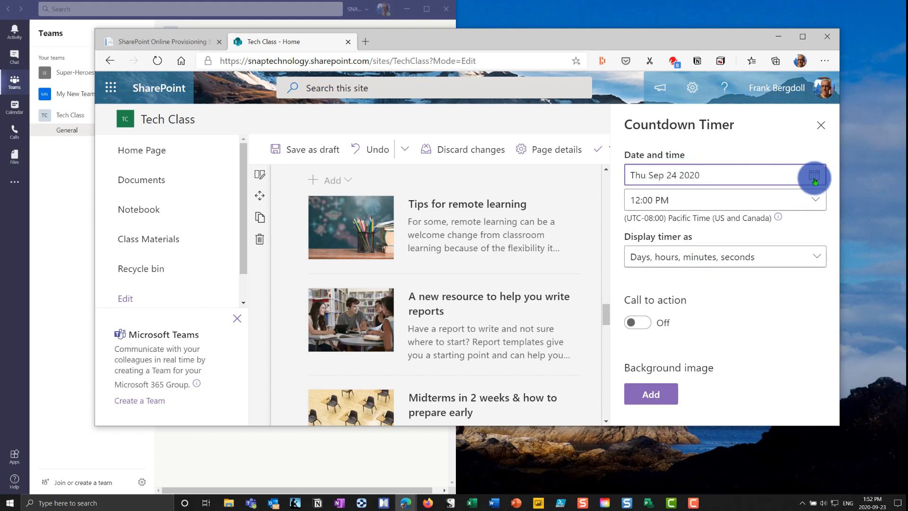
pyautogui.click(814, 199)
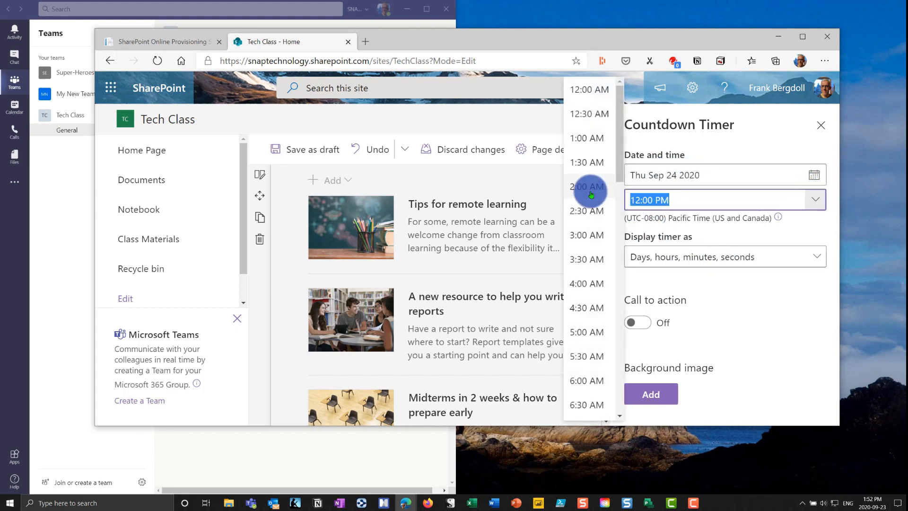
pyautogui.scroll(-3, 586, 142)
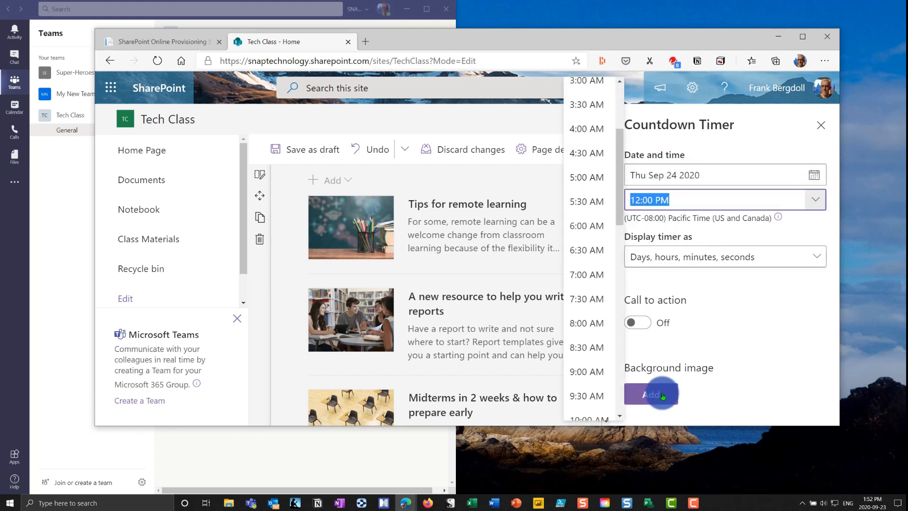
pyautogui.scroll(-8, 601, 280)
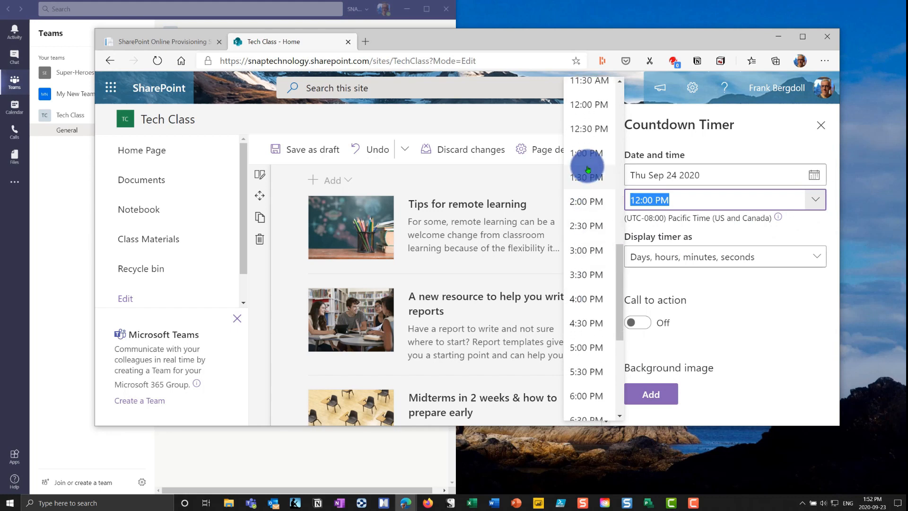
pyautogui.scroll(3, 586, 161)
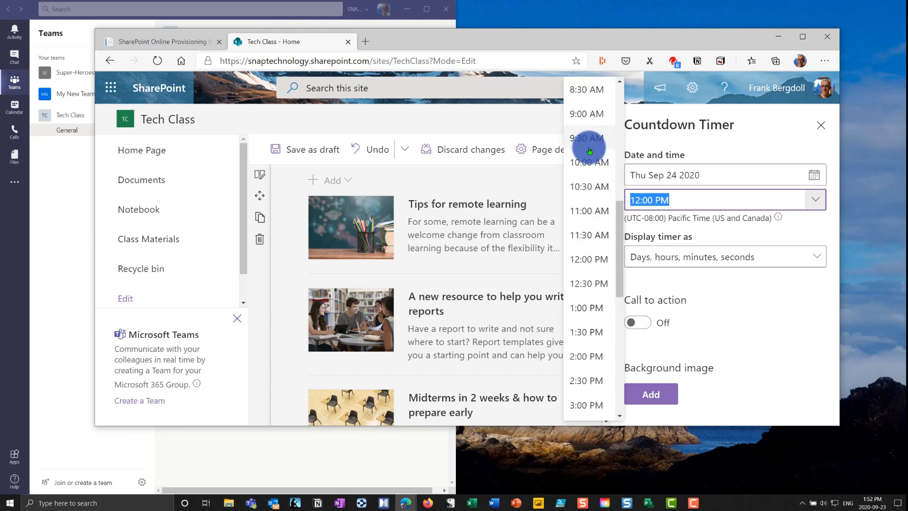
pyautogui.click(586, 162)
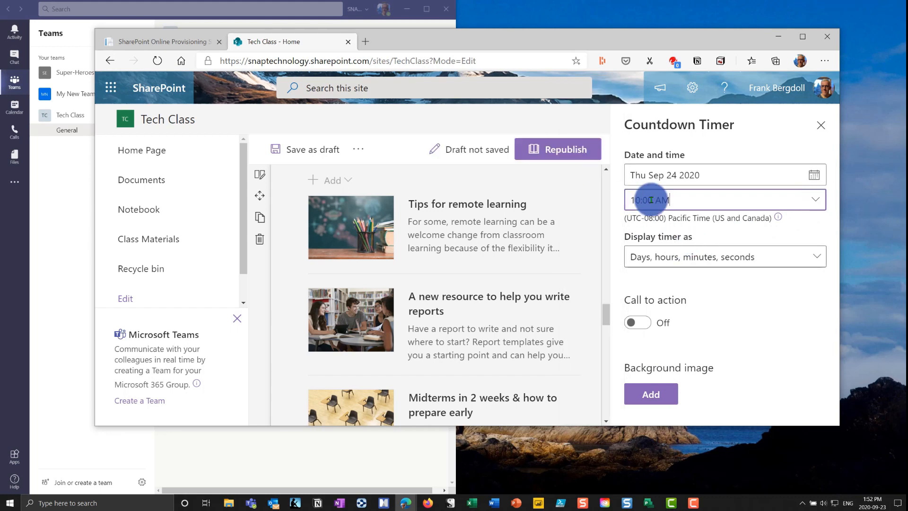
pyautogui.click(811, 179)
pyautogui.click(624, 310)
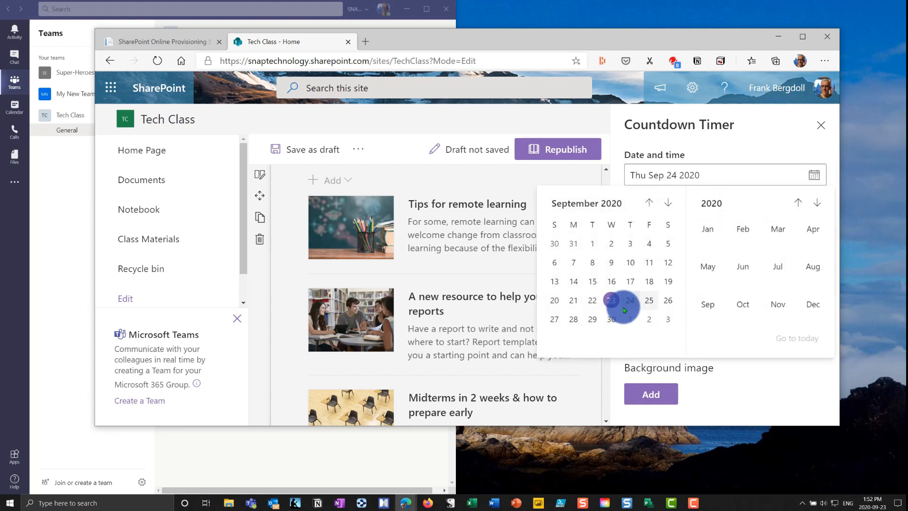
pyautogui.click(650, 303)
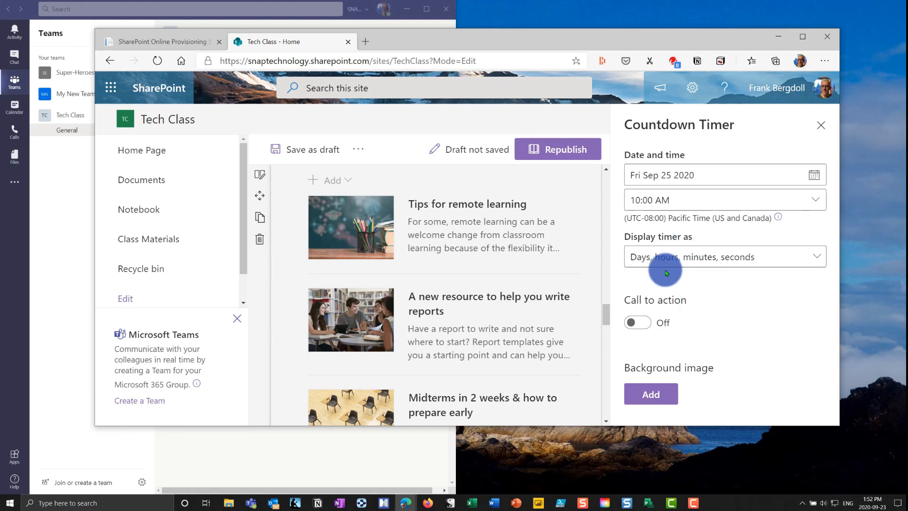
# Look at the background image sources for the countdown timer, cancel the selection, and close the timer's settings
pyautogui.click(660, 401)
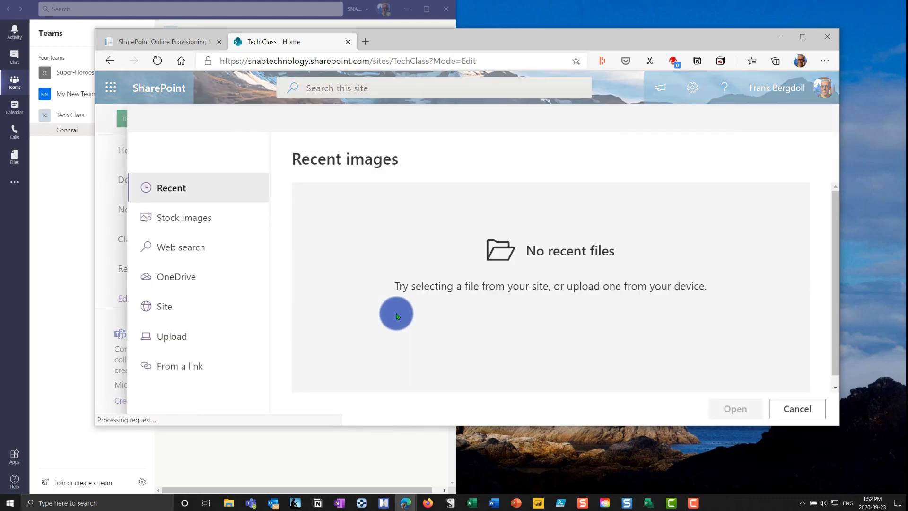
pyautogui.click(792, 415)
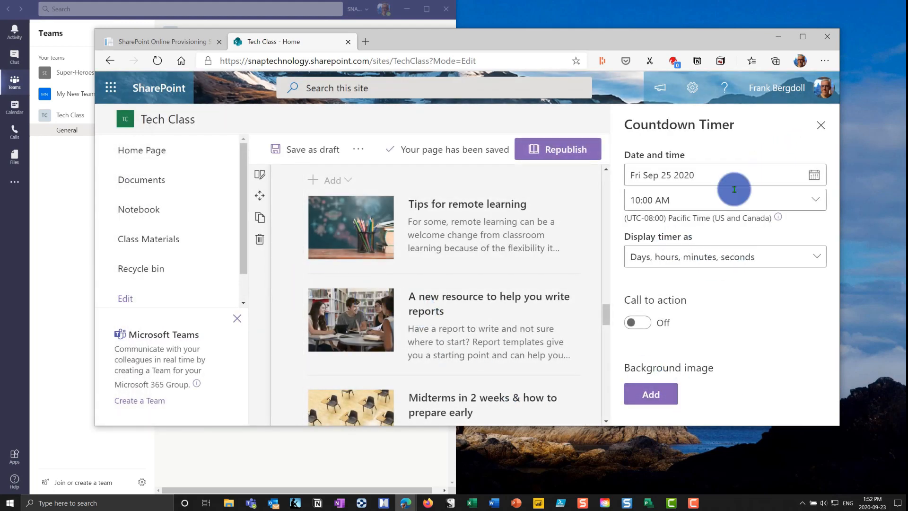
pyautogui.click(821, 125)
# Review the countdown timer, the class news beside it, and the sections above it up to the welcome banner
pyautogui.scroll(-10, 416, 325)
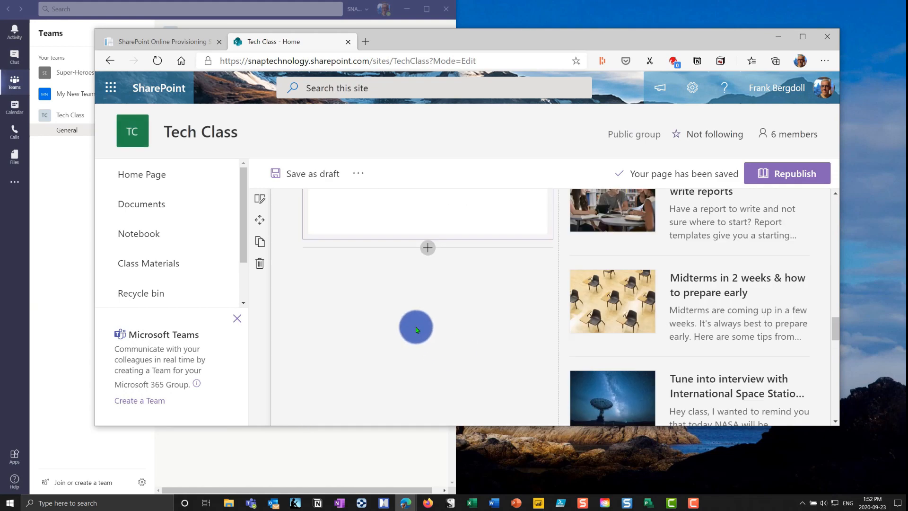
pyautogui.scroll(2, 399, 349)
pyautogui.scroll(3, 427, 343)
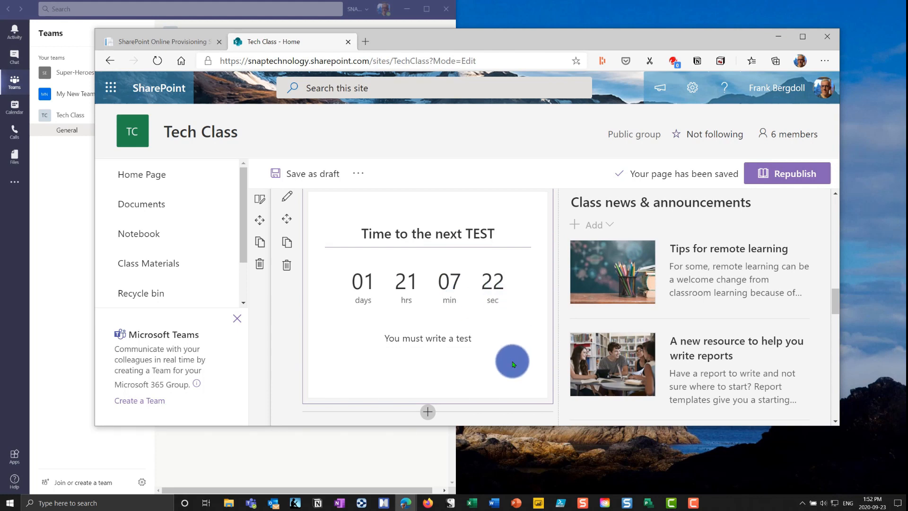
pyautogui.scroll(2, 456, 264)
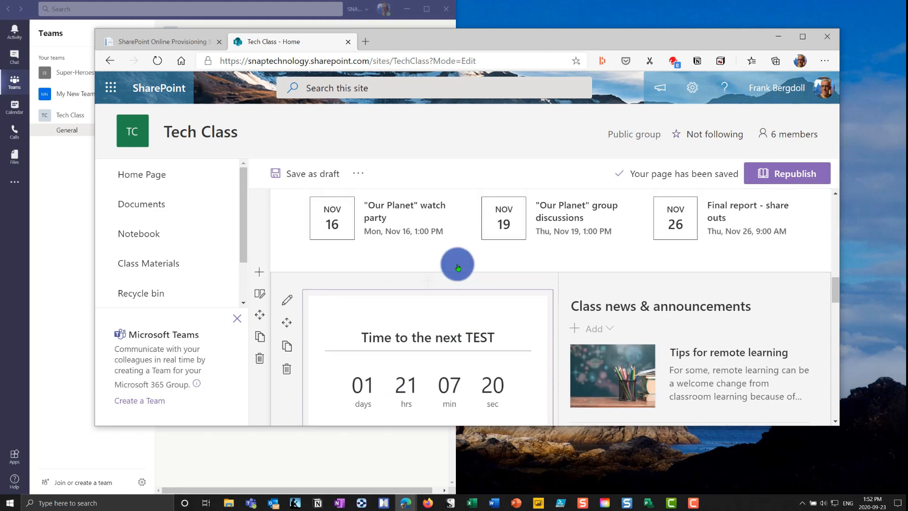
pyautogui.scroll(-3, 523, 314)
pyautogui.scroll(-3, 531, 309)
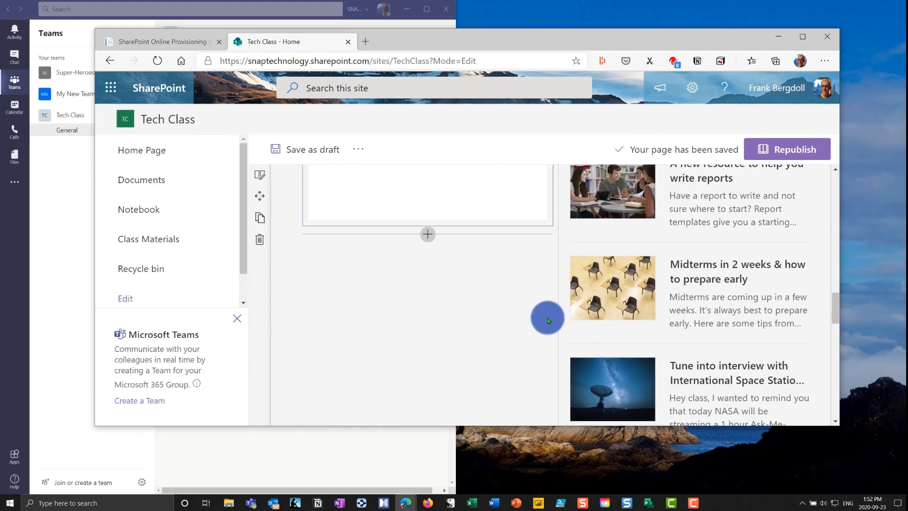
pyautogui.scroll(6, 547, 316)
pyautogui.scroll(1, 550, 317)
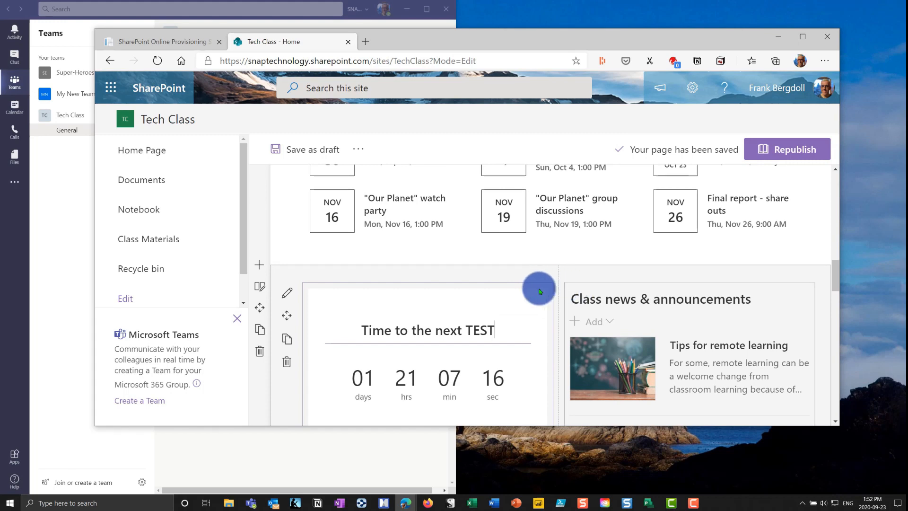
pyautogui.scroll(6, 492, 279)
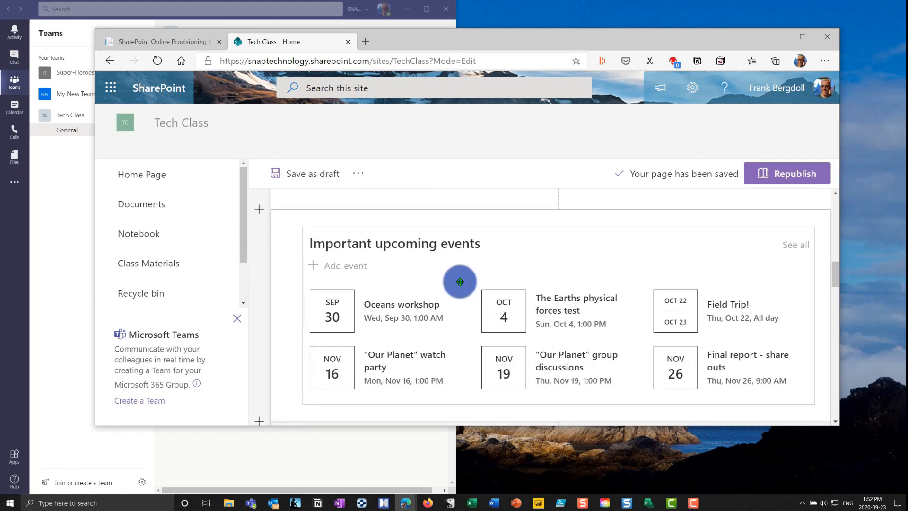
pyautogui.scroll(10, 535, 299)
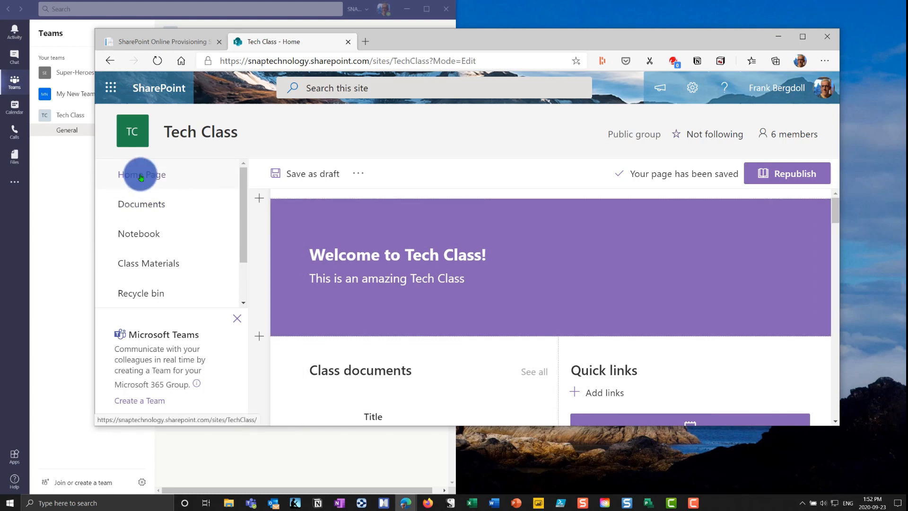
# Open the site's Documents library and look through the types of items that can be created there
pyautogui.click(150, 209)
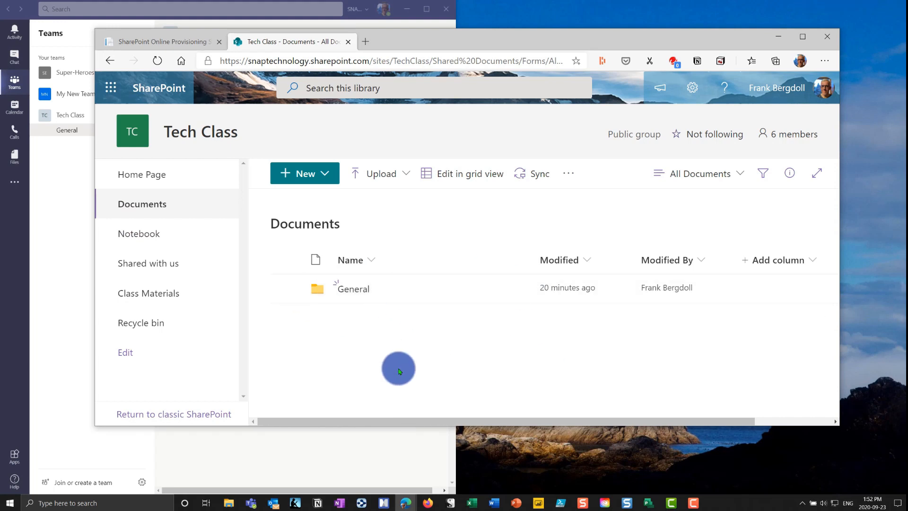
pyautogui.click(329, 174)
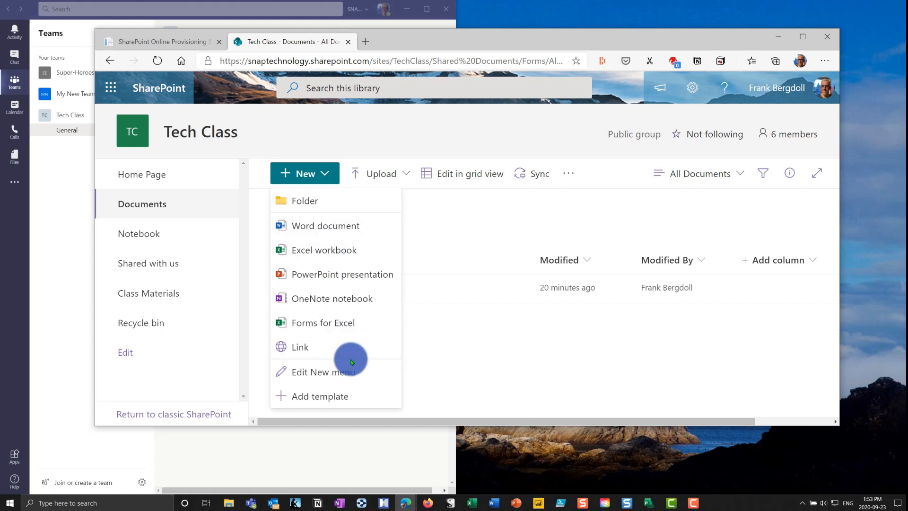
pyautogui.click(497, 354)
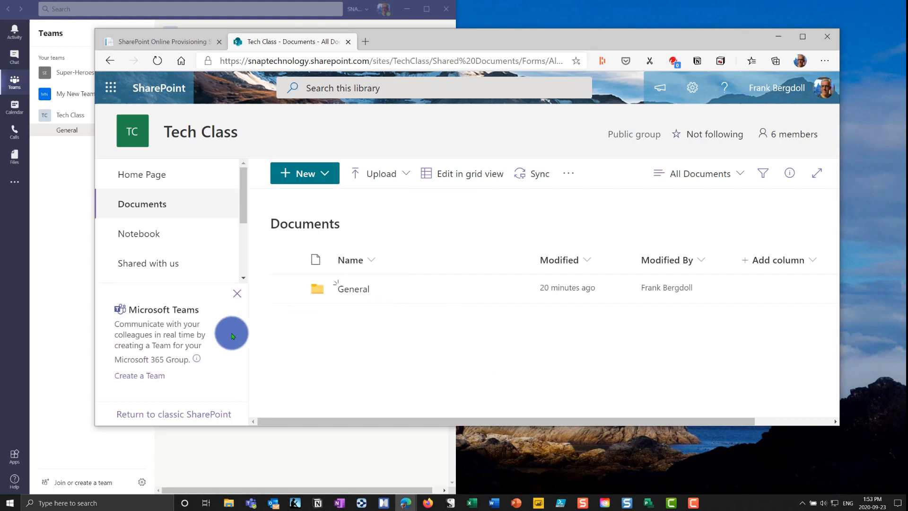
# View the class notebook in OneNote and return to the Tech Class home page
pyautogui.click(139, 233)
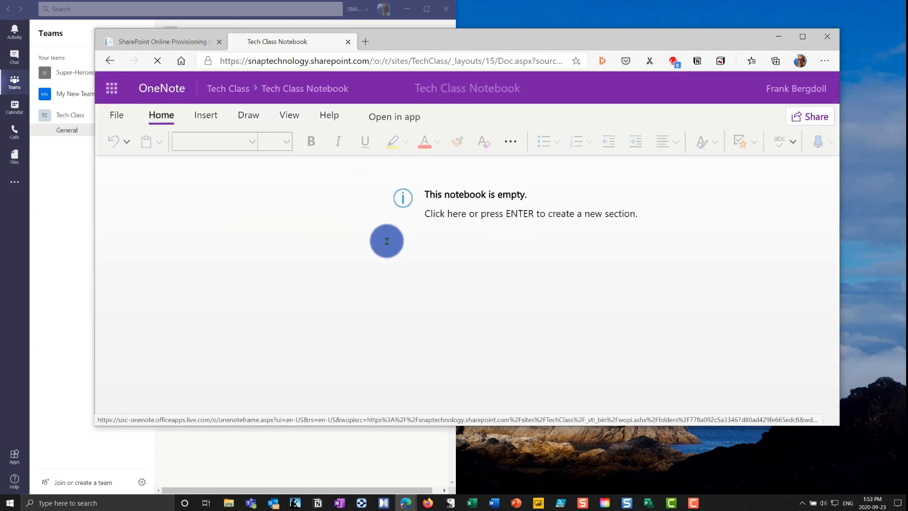
pyautogui.click(112, 61)
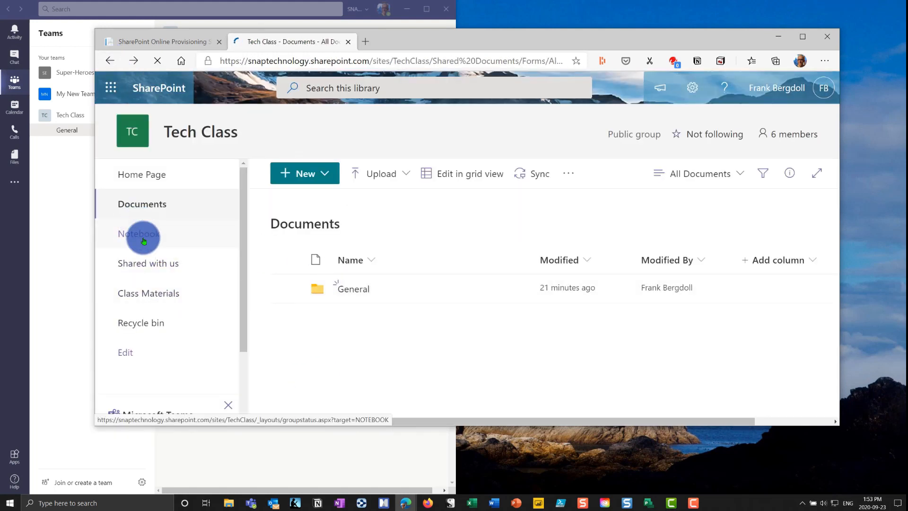
pyautogui.click(146, 181)
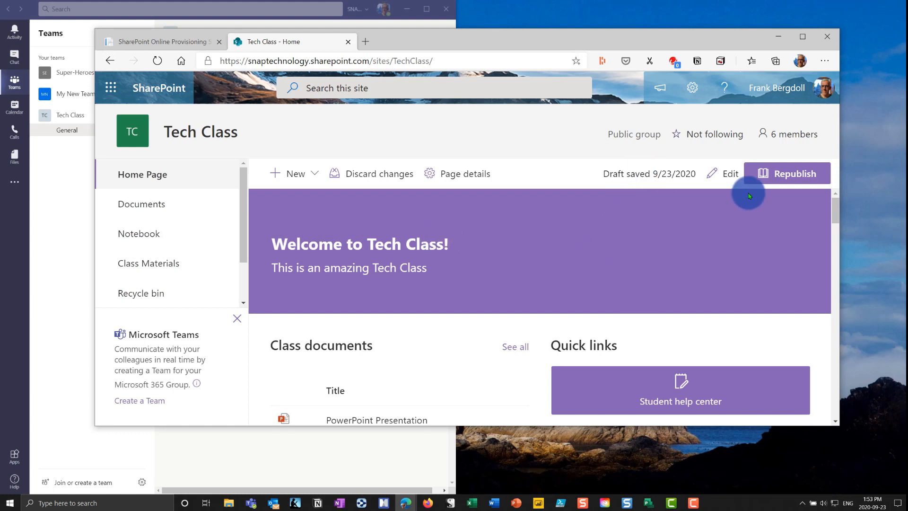
# Create a news post on the Tech Class site from the built-in Visual template
pyautogui.click(312, 174)
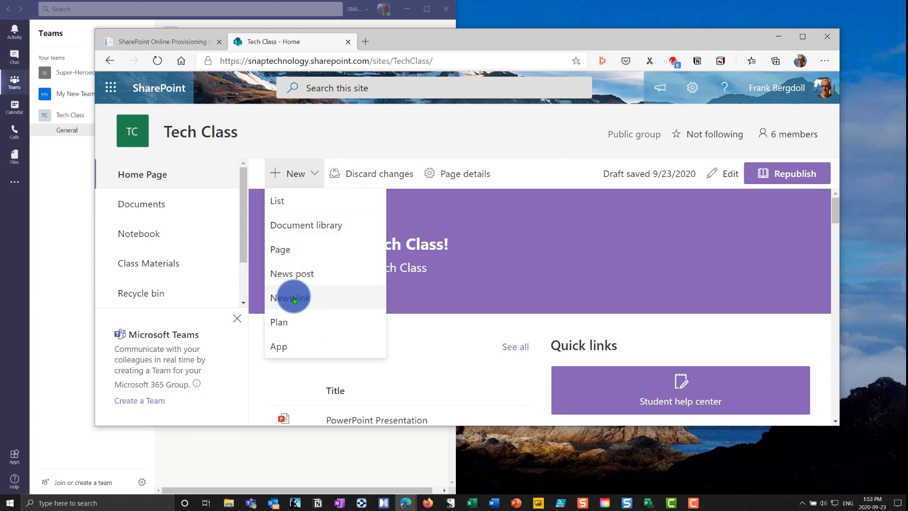
pyautogui.click(293, 274)
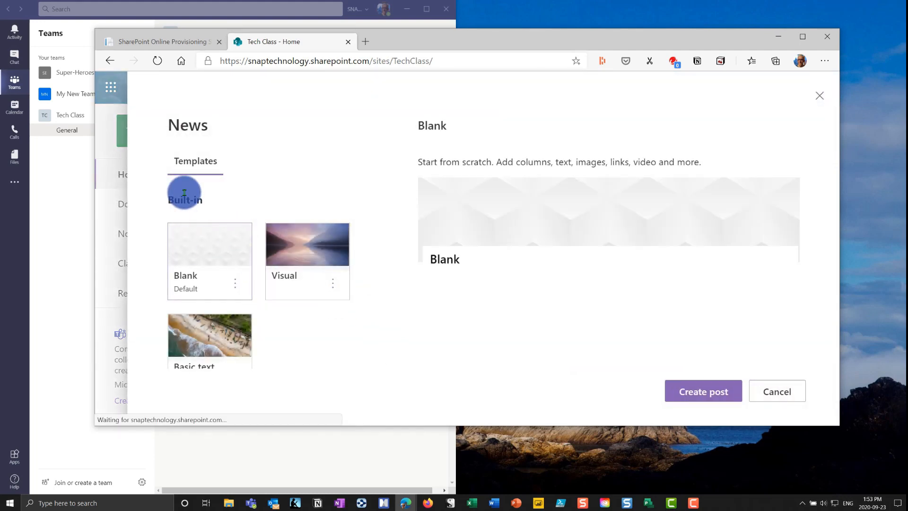
pyautogui.click(305, 256)
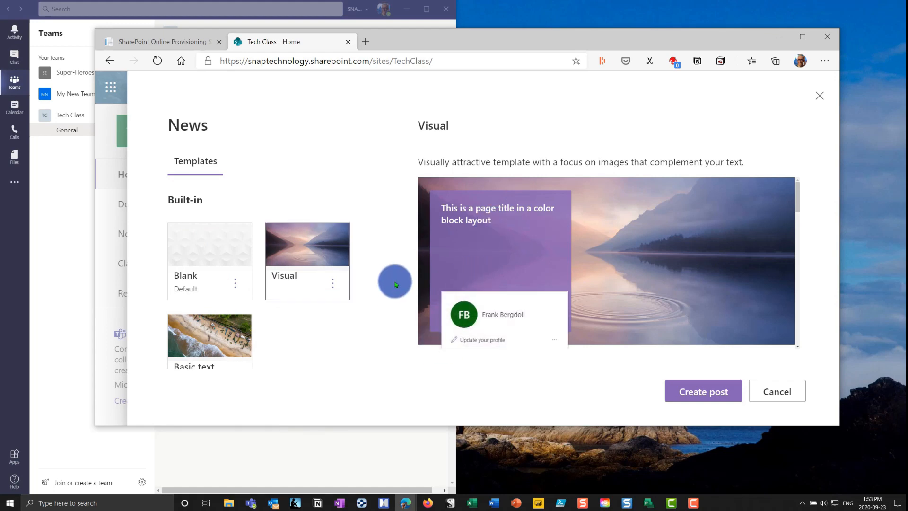
pyautogui.click(711, 394)
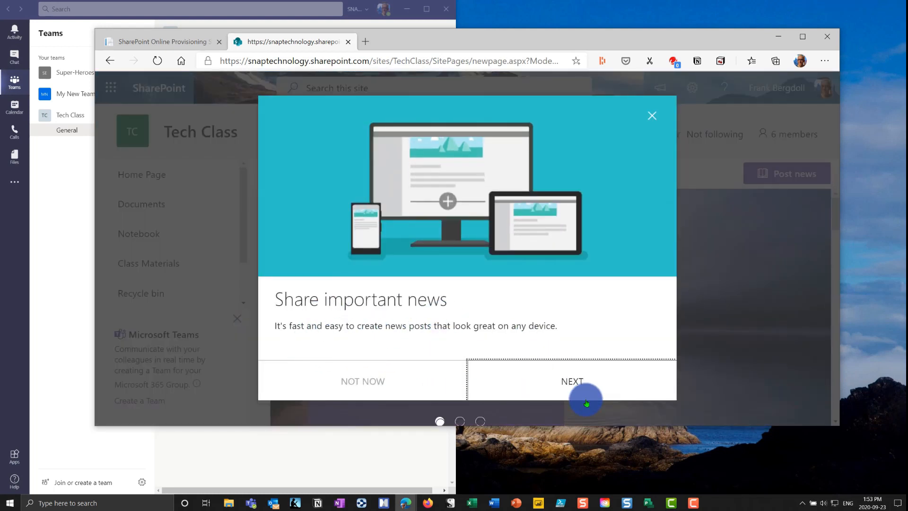
# Go through the news post introduction and title the post "We now have a Countdown Timer"
pyautogui.click(571, 384)
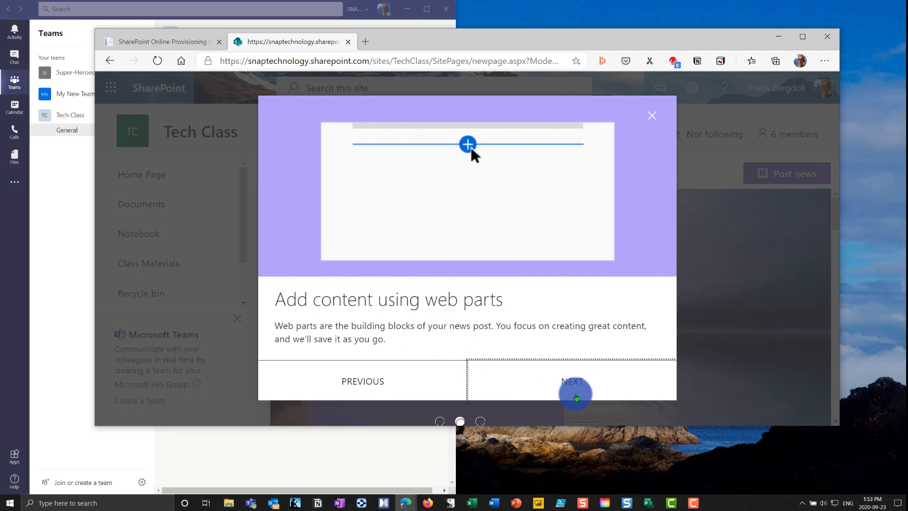
pyautogui.click(569, 385)
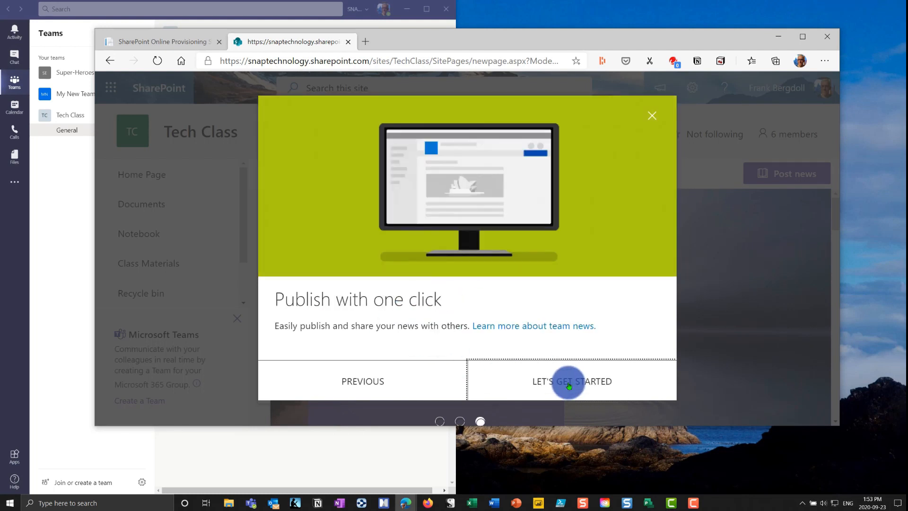
pyautogui.click(568, 385)
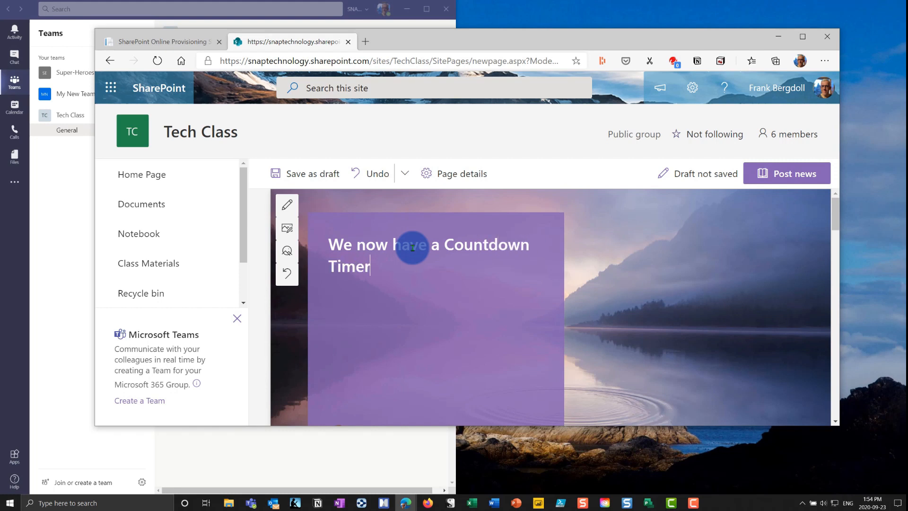
# Replace the news post's title image with the Business stock photo of a person with raised hands
pyautogui.scroll(-2, 538, 331)
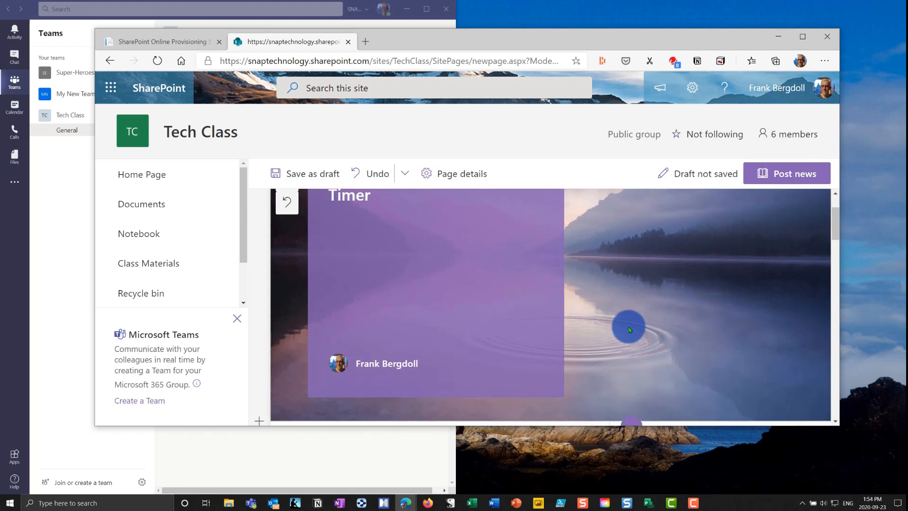
pyautogui.scroll(2, 281, 256)
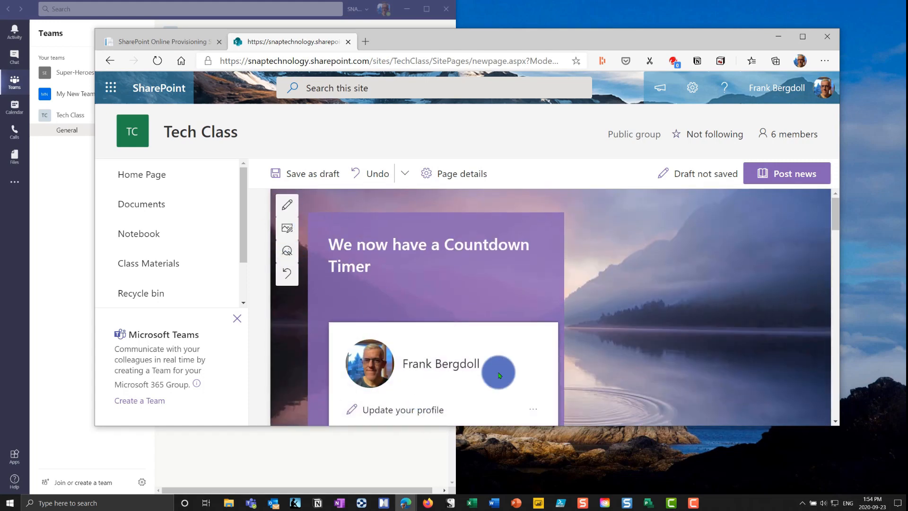
pyautogui.click(288, 229)
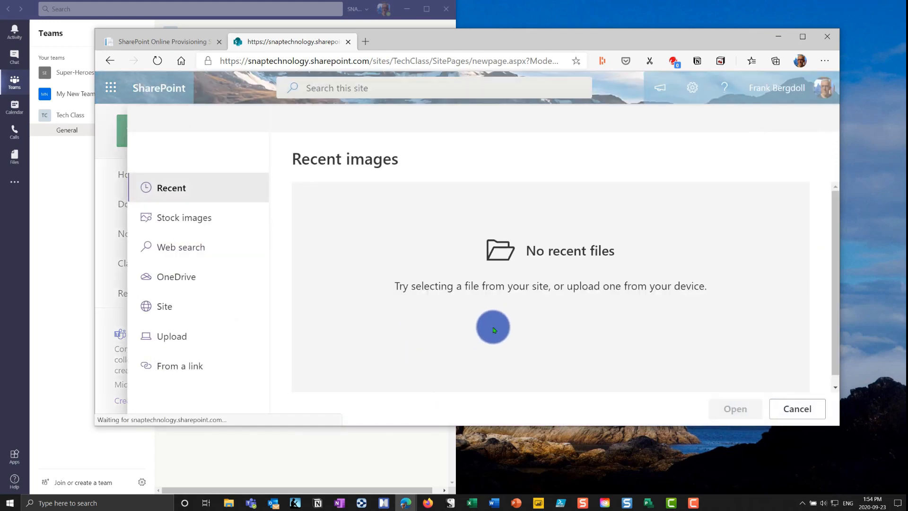
pyautogui.click(180, 222)
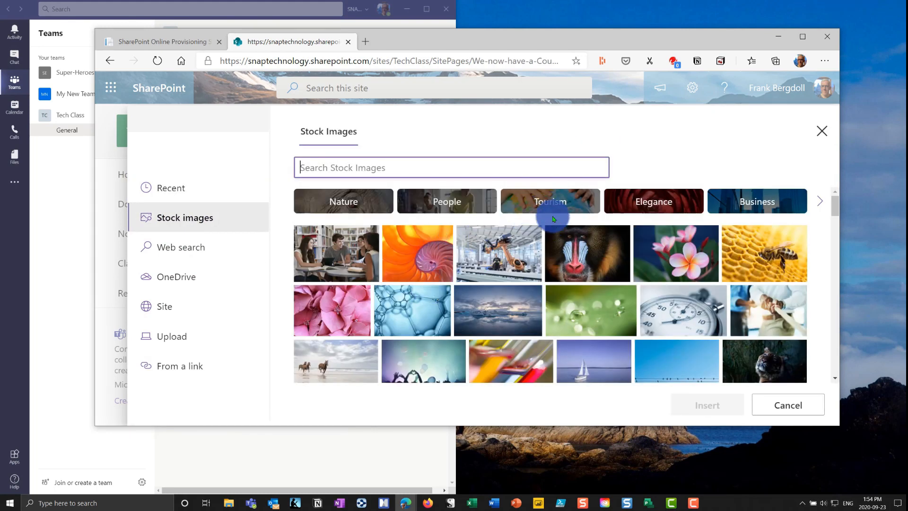
pyautogui.click(753, 215)
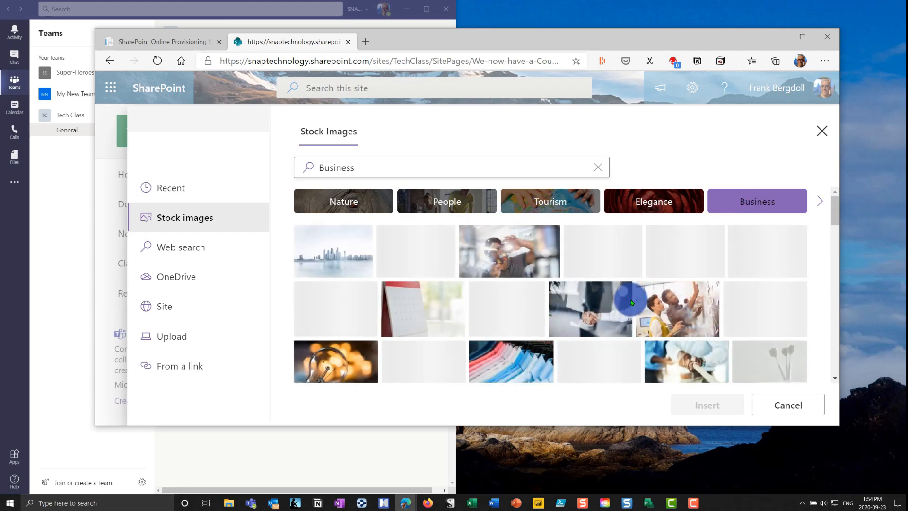
pyautogui.click(556, 259)
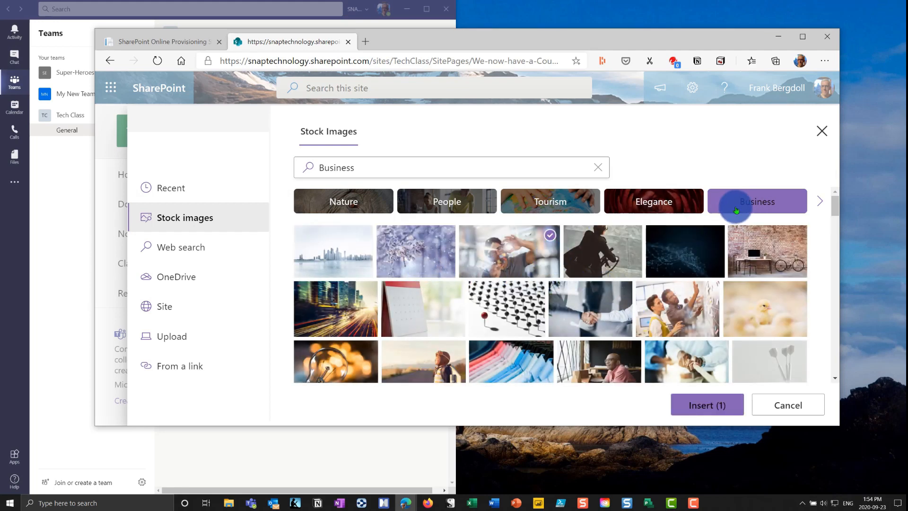
pyautogui.click(707, 405)
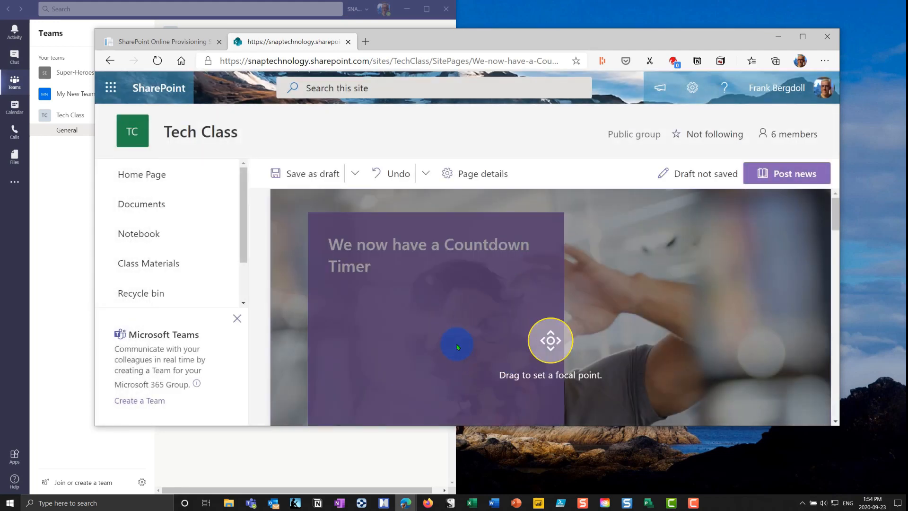
# Adjust the focal point of the news post's title image, moving it slightly toward the raised arm
pyautogui.moveTo(568, 348); pyautogui.dragTo(608, 330)
pyautogui.click(596, 370)
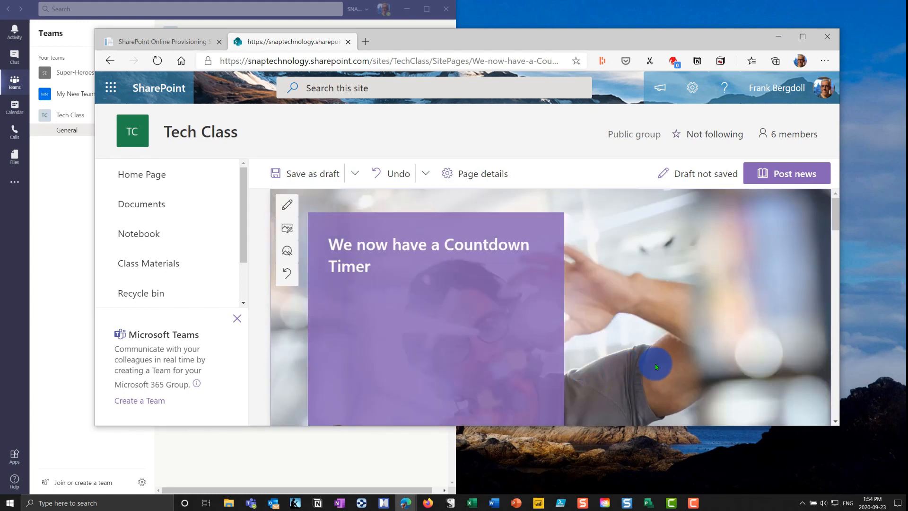
pyautogui.click(291, 237)
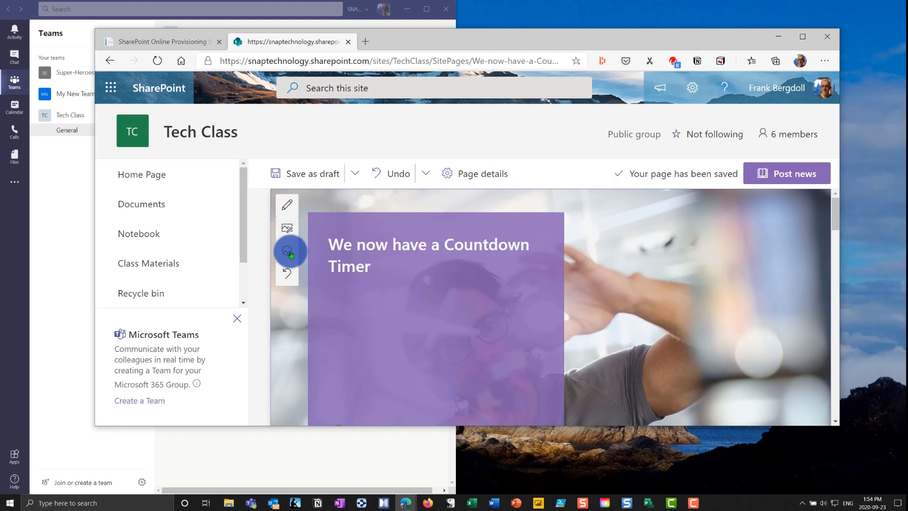
pyautogui.moveTo(614, 329)
pyautogui.mouseDown()
pyautogui.moveTo(591, 323)
pyautogui.moveTo(654, 300)
pyautogui.moveTo(608, 343)
pyautogui.mouseUp()
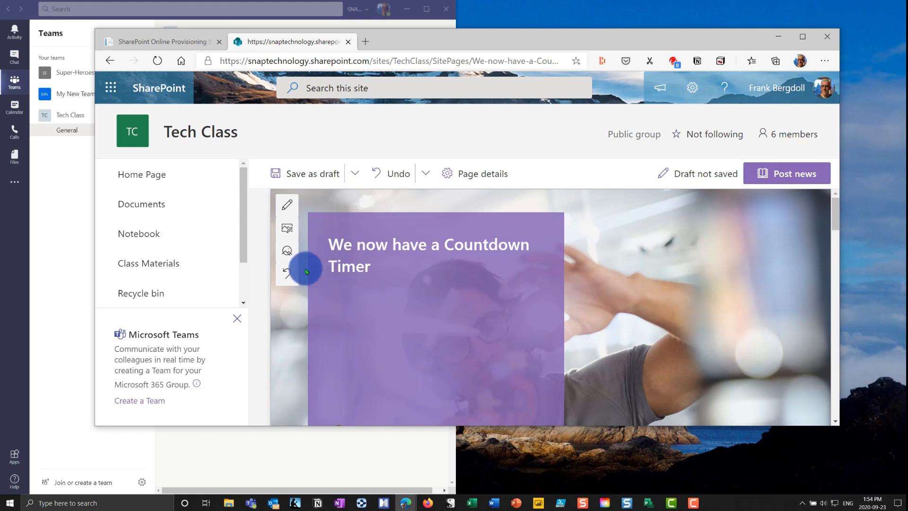
# Publish the news post and check its entry in Class news & announcements on the home page
pyautogui.click(778, 179)
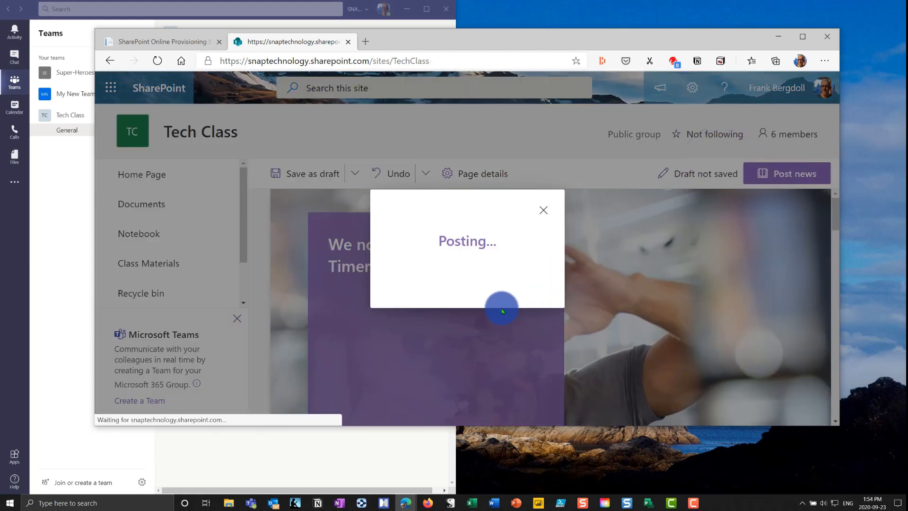
pyautogui.scroll(-5, 447, 283)
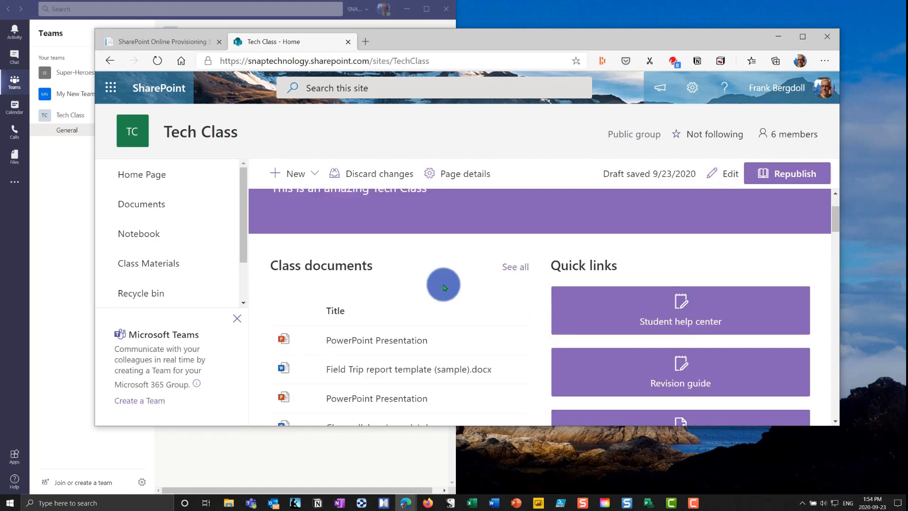
pyautogui.scroll(-10, 472, 298)
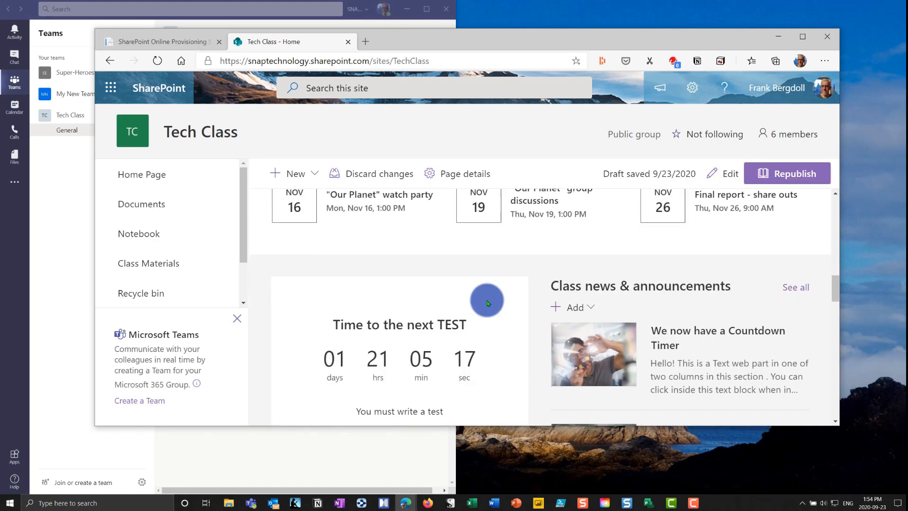
pyautogui.scroll(1, 665, 237)
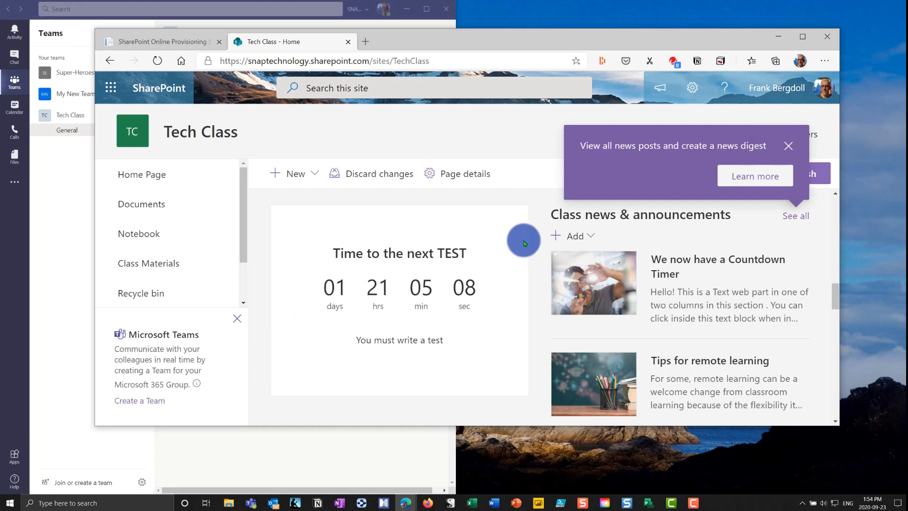
# Dismiss the news digest tip and republish the Tech Class home page
pyautogui.click(788, 145)
pyautogui.scroll(3, 757, 217)
pyautogui.click(788, 176)
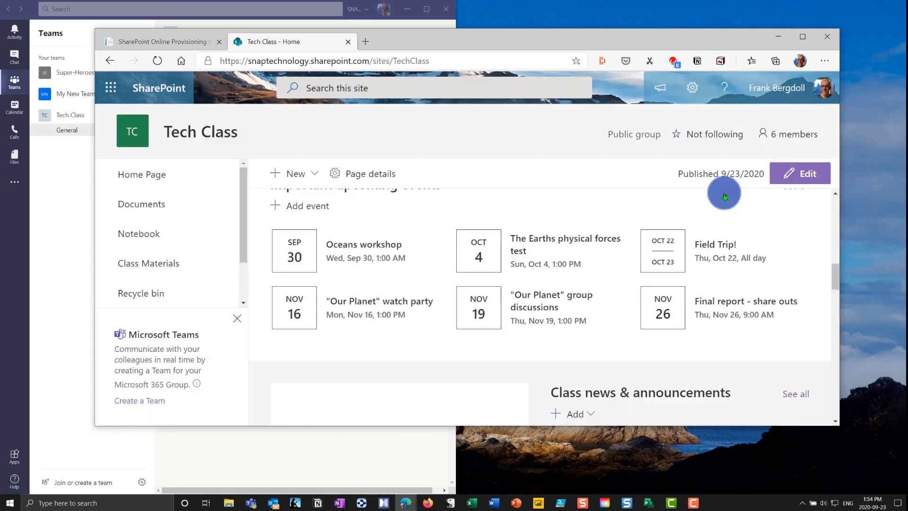
pyautogui.scroll(3, 492, 286)
pyautogui.scroll(10, 499, 288)
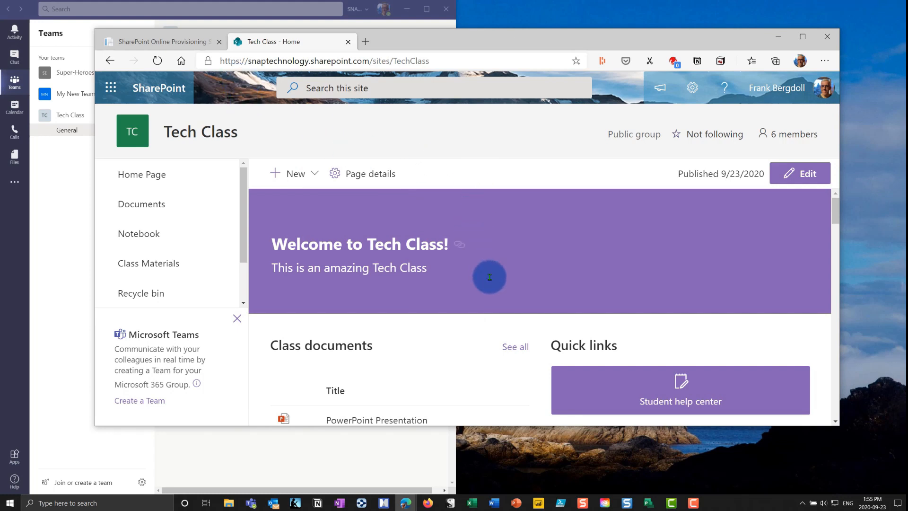
# Copy the Tech Class site's web address, then switch to Teams and open the Tech Class team's General channel
pyautogui.click(335, 63)
pyautogui.rightClick(335, 63)
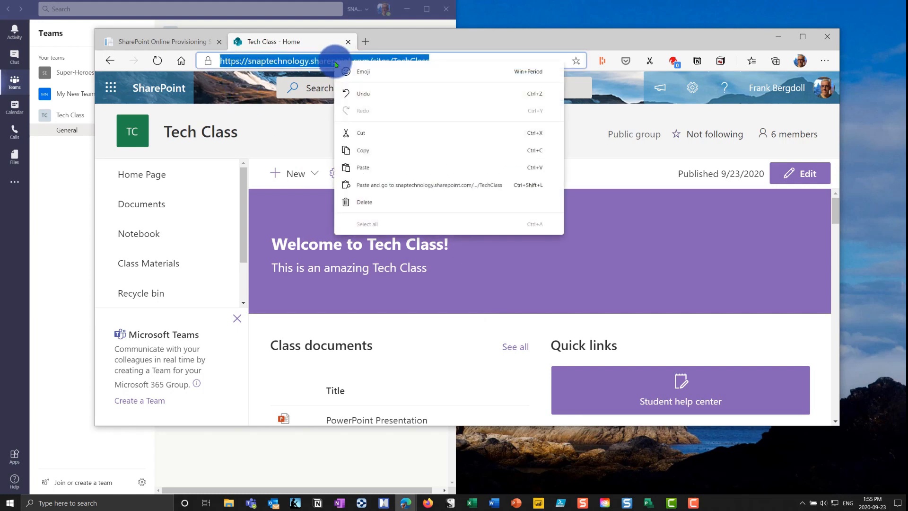
pyautogui.click(375, 152)
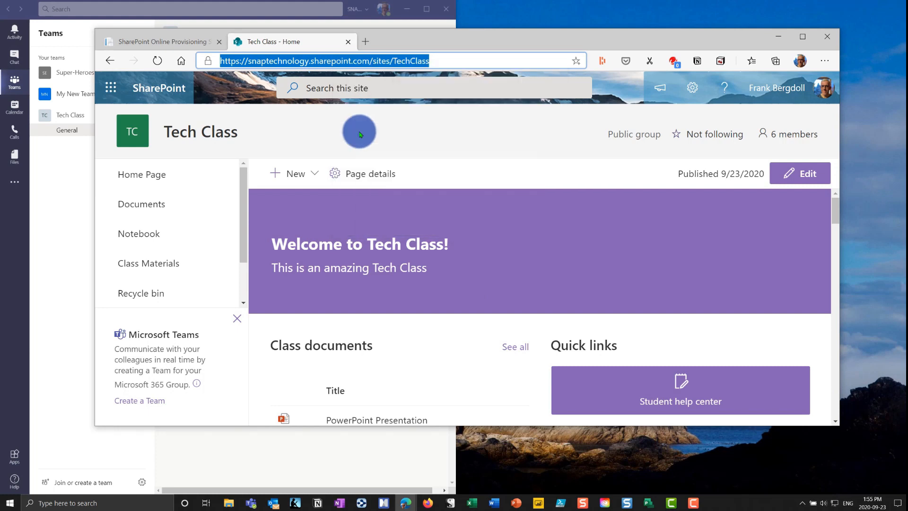
pyautogui.click(72, 180)
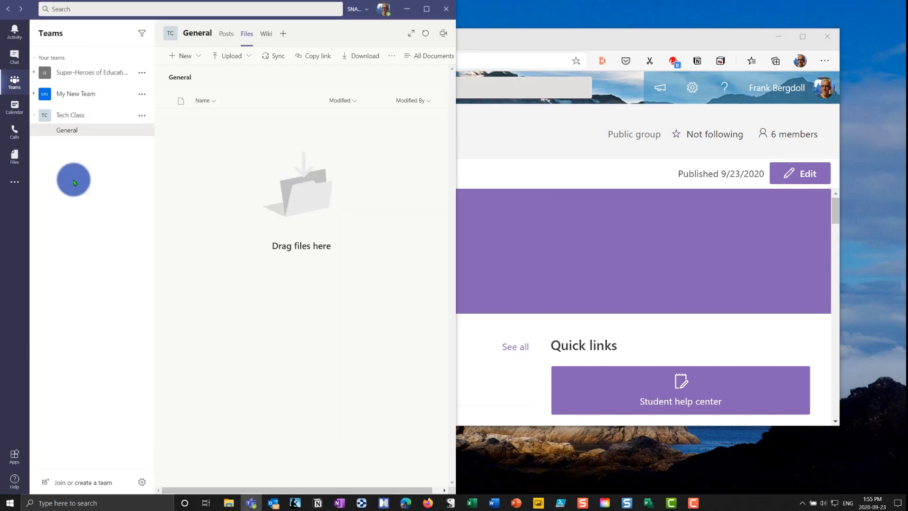
pyautogui.click(79, 137)
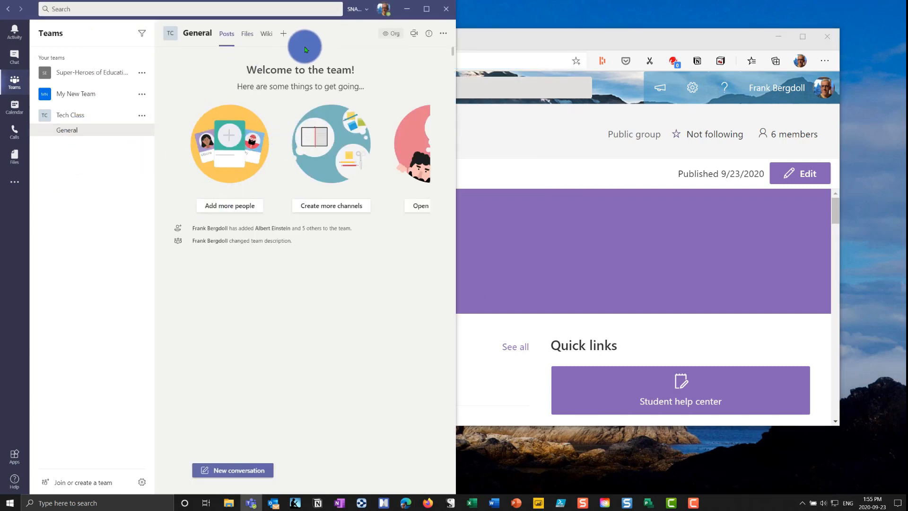
# Add a Website tab named "Our Class Site" with the copied site address to the General channel and look through the embedded page
pyautogui.click(284, 34)
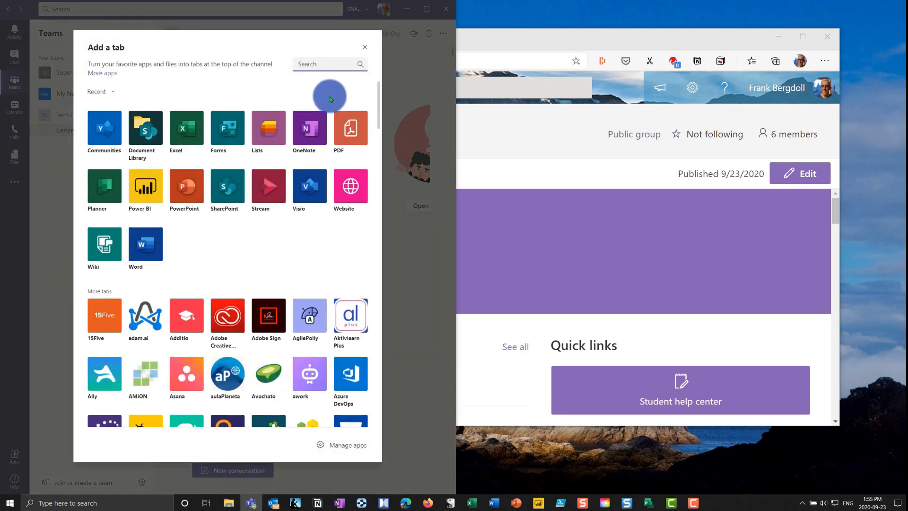
pyautogui.write('web')
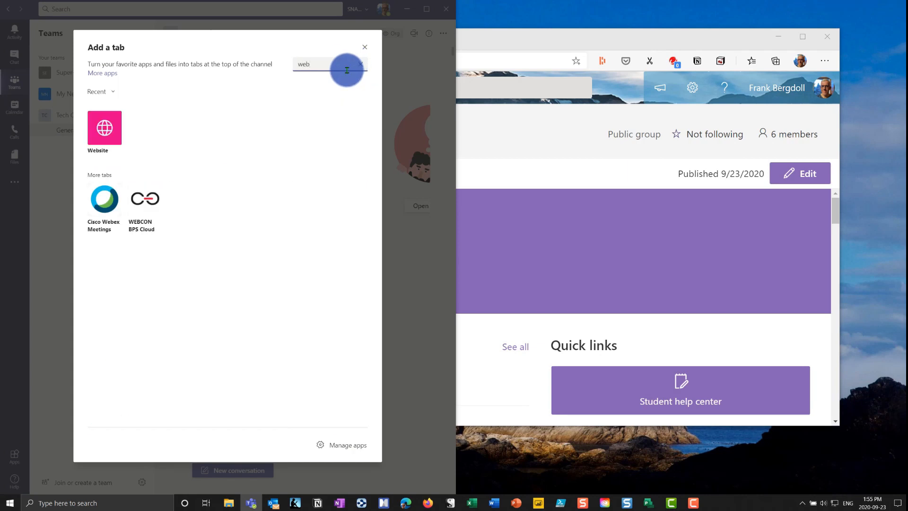
pyautogui.click(113, 141)
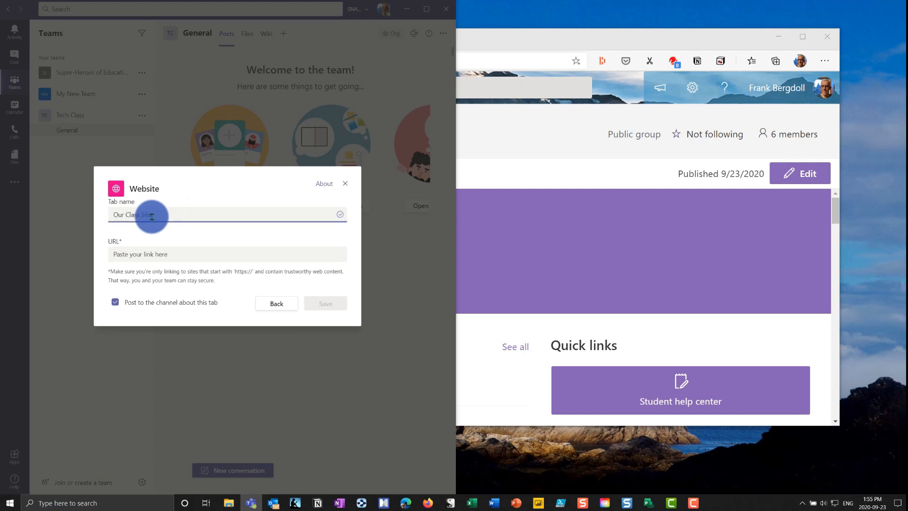
pyautogui.click(135, 254)
pyautogui.rightClick(136, 255)
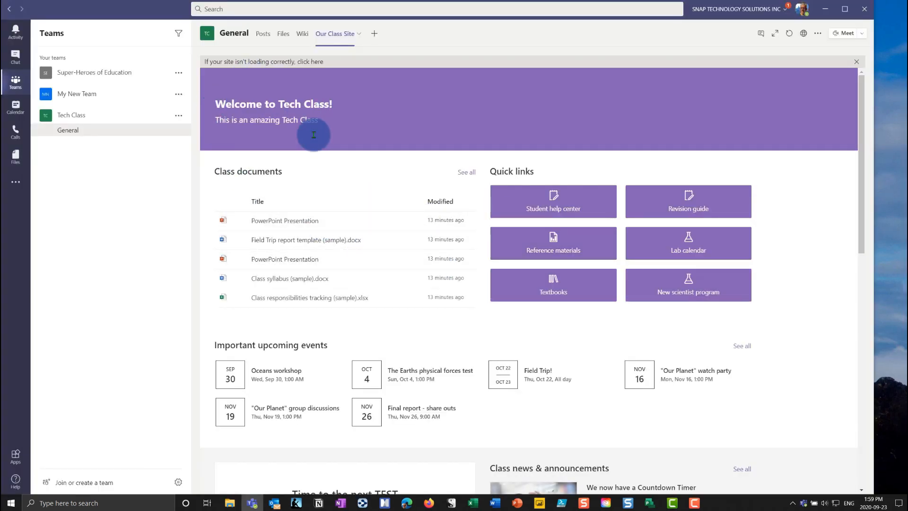
pyautogui.scroll(-5, 402, 180)
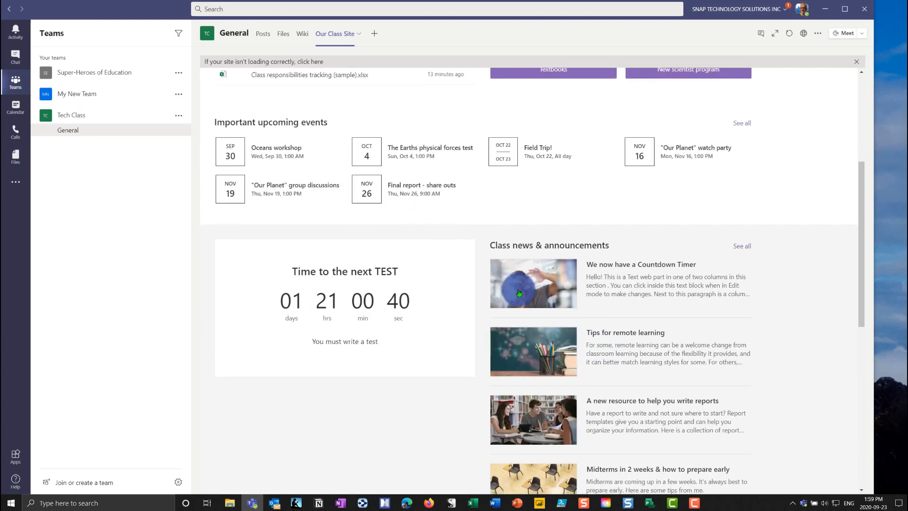